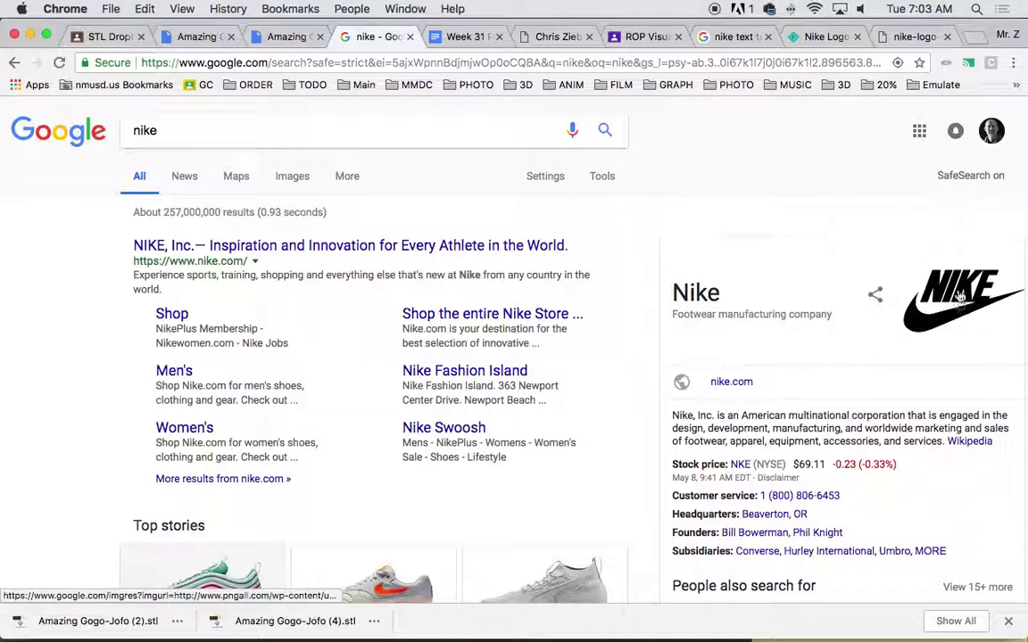
Refine the Google search from 'nike' to 'nike logo'
scroll(957, 292, "down", 3)
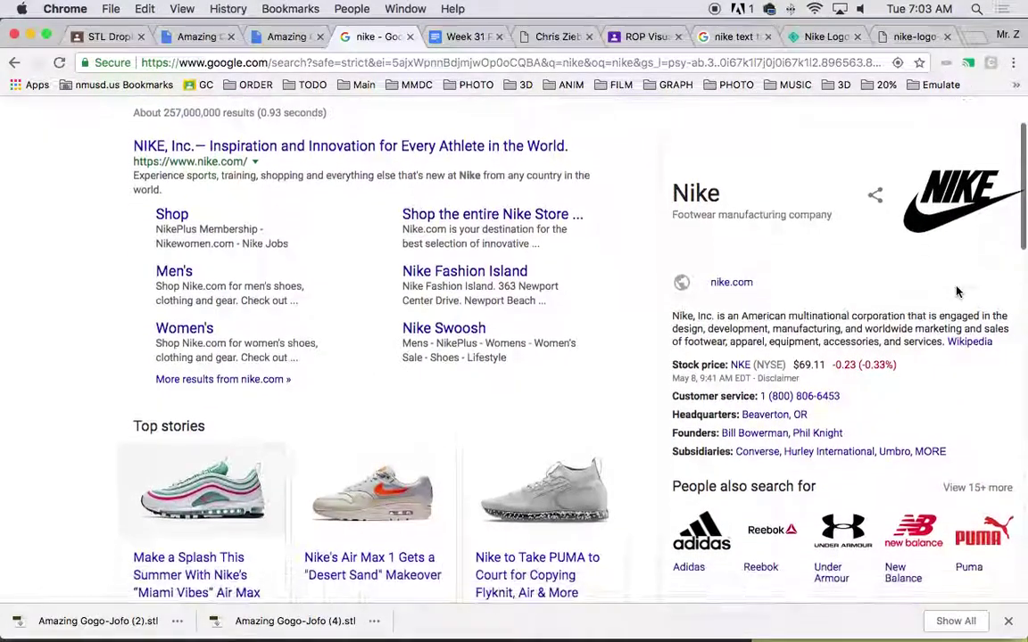
scroll(957, 292, "down", 3)
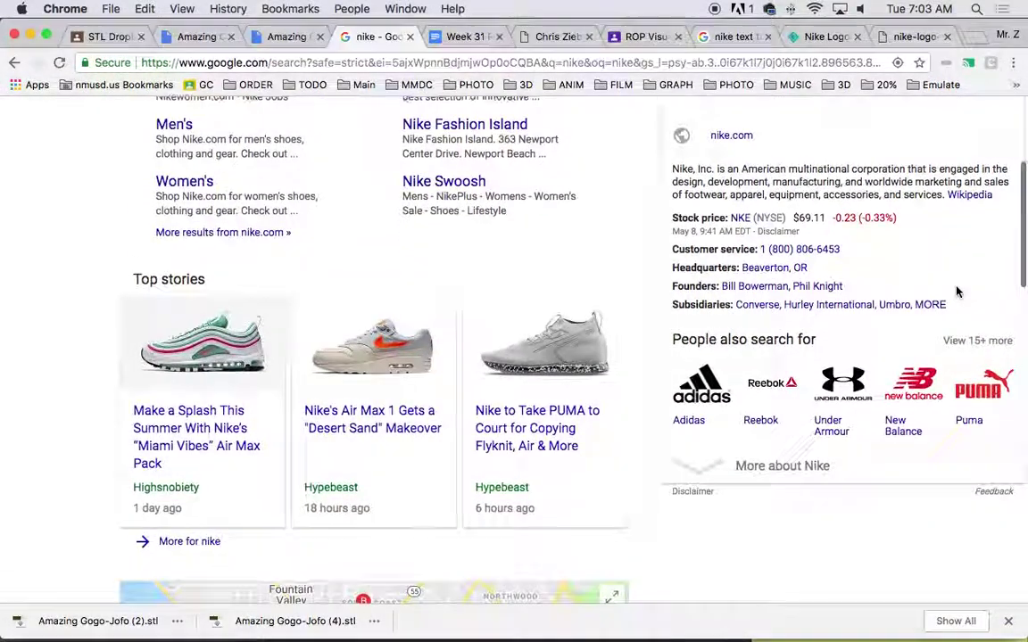
scroll(957, 291, "up", 3)
scroll(957, 292, "up", 3)
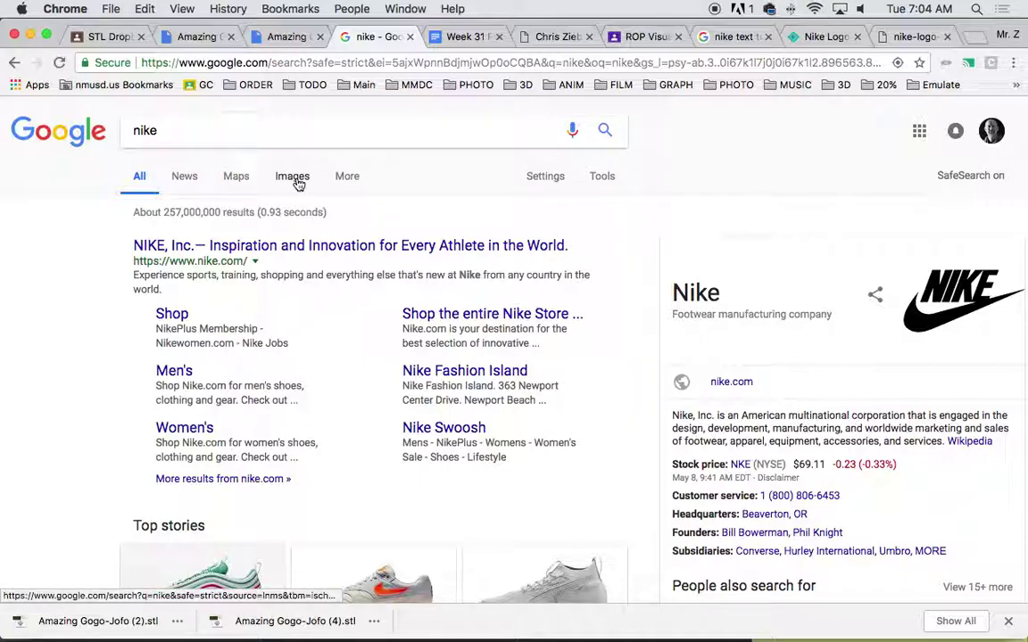
left_click(216, 131)
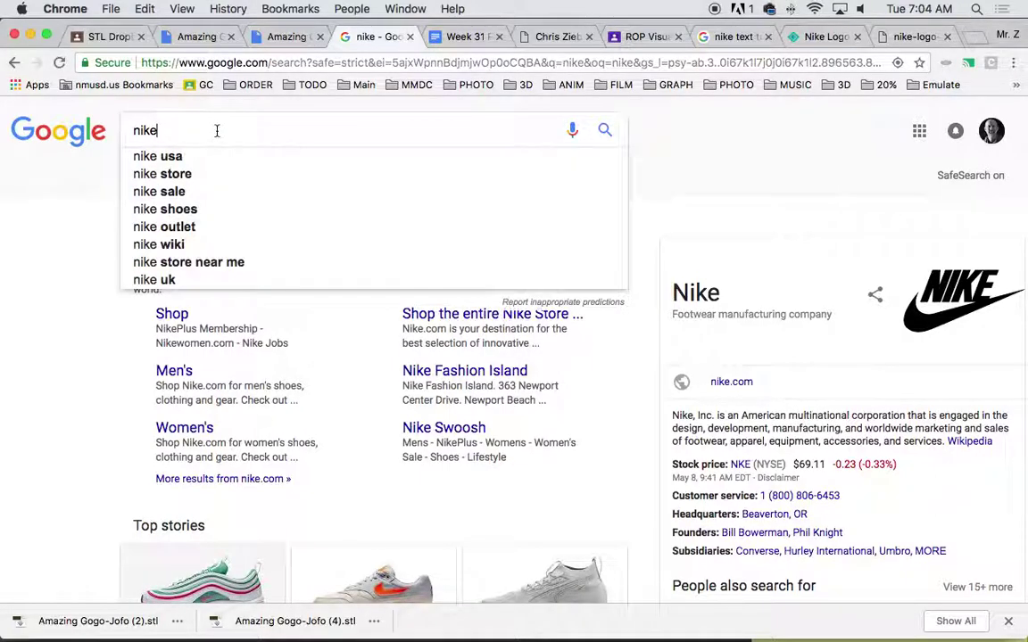
type("logo")
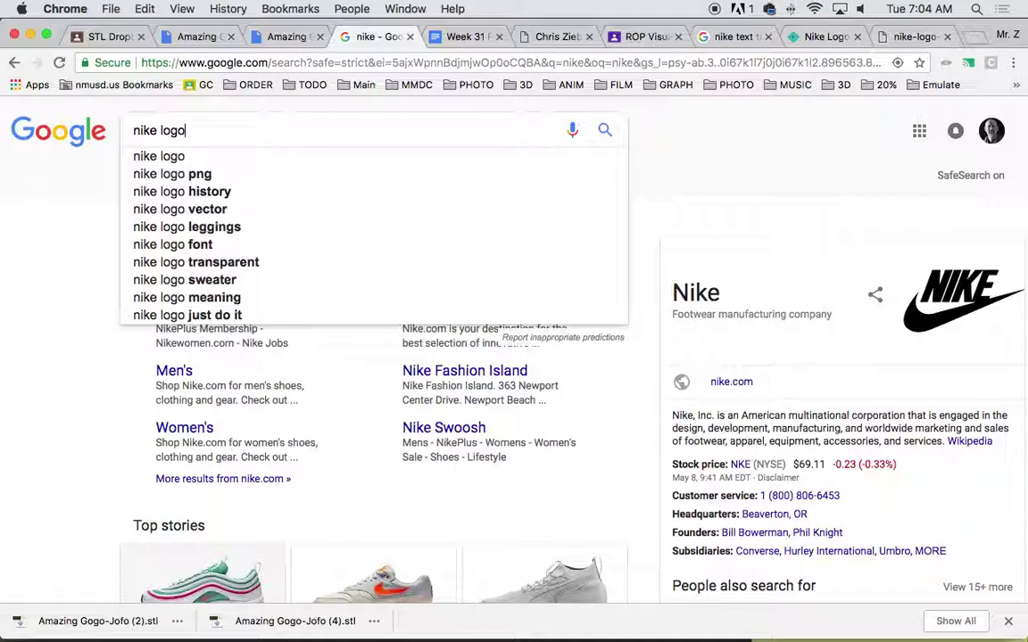
key("Return")
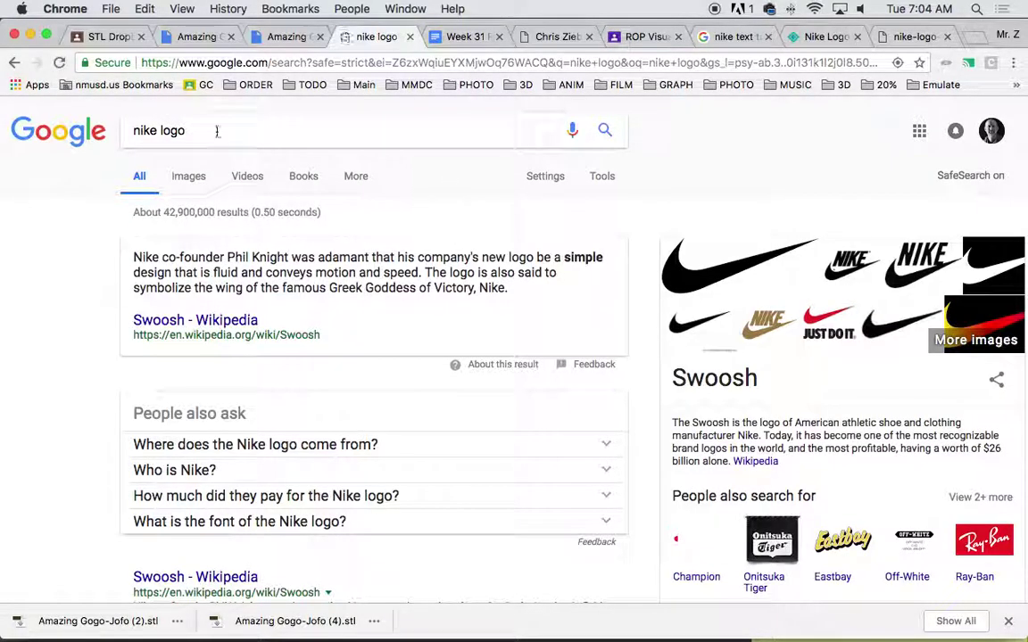
Show image results for 'nike logo' and browse the logo grid
left_click(188, 178)
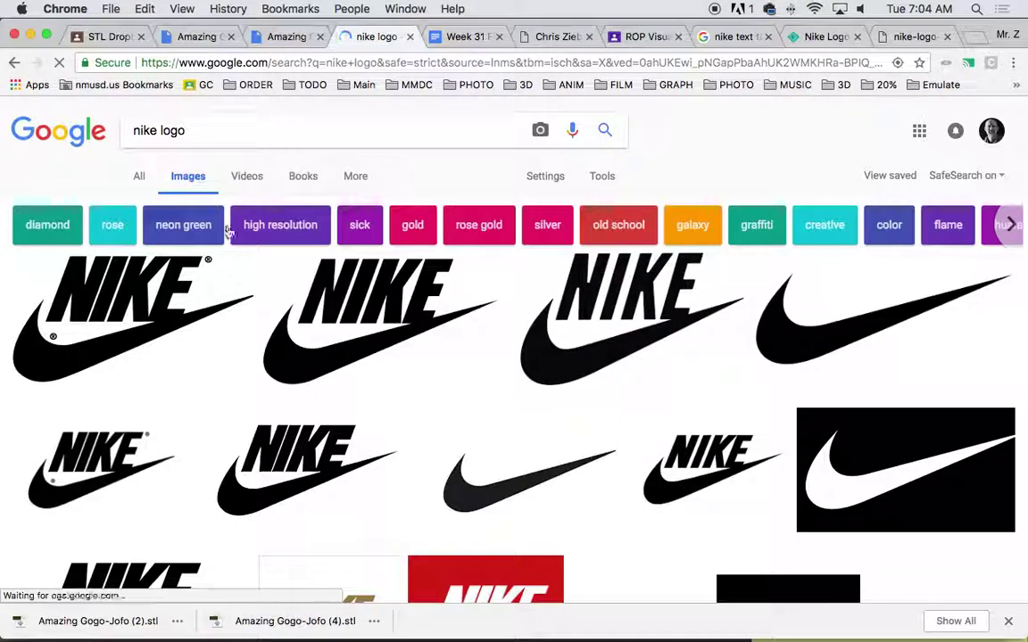
scroll(270, 329, "down", 4)
scroll(271, 328, "down", 6)
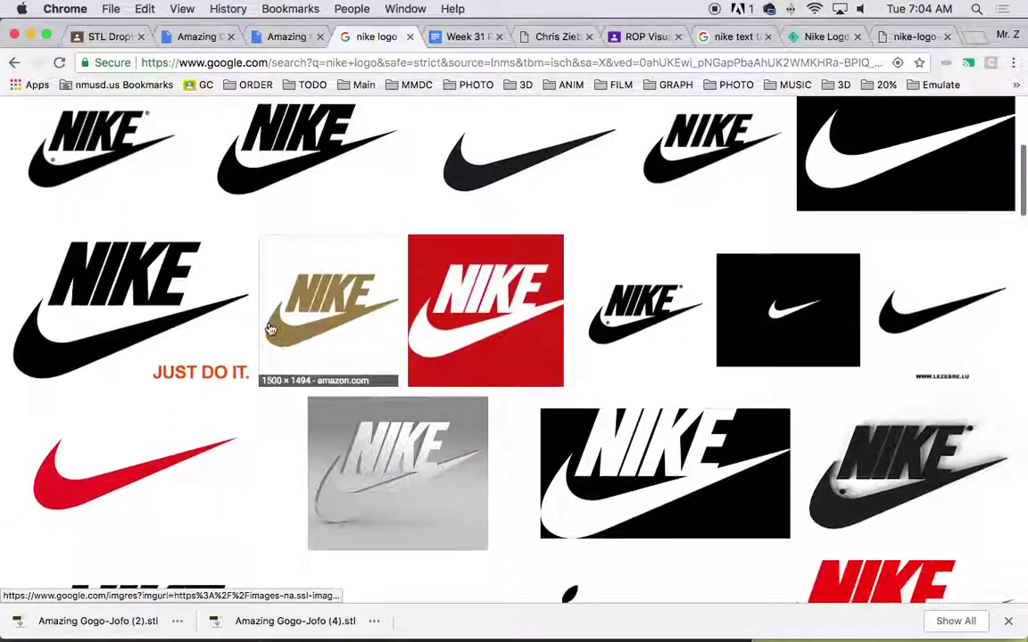
scroll(270, 328, "down", 7)
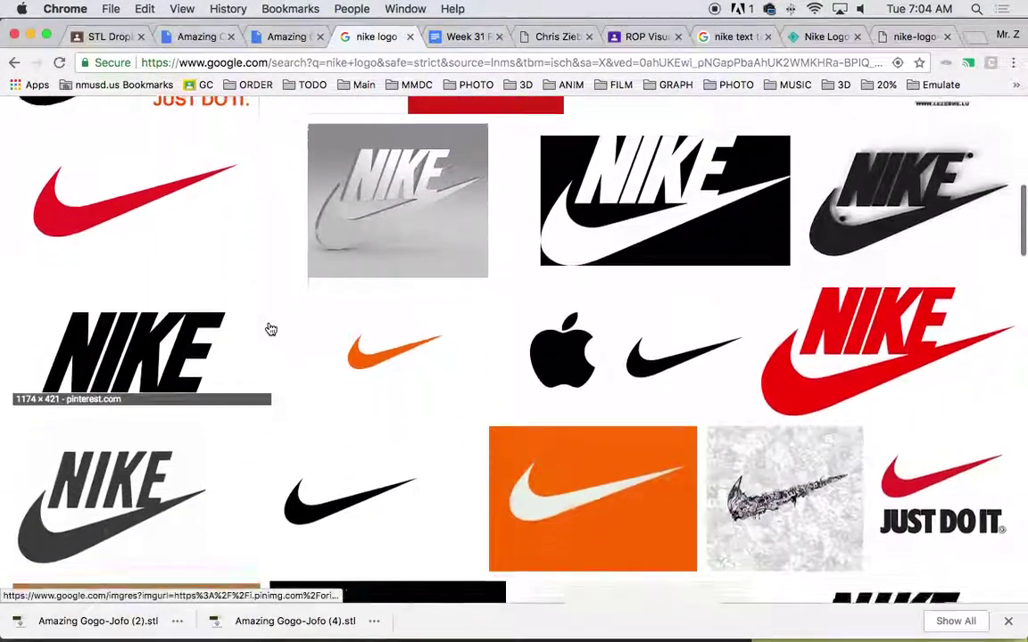
scroll(270, 329, "down", 1)
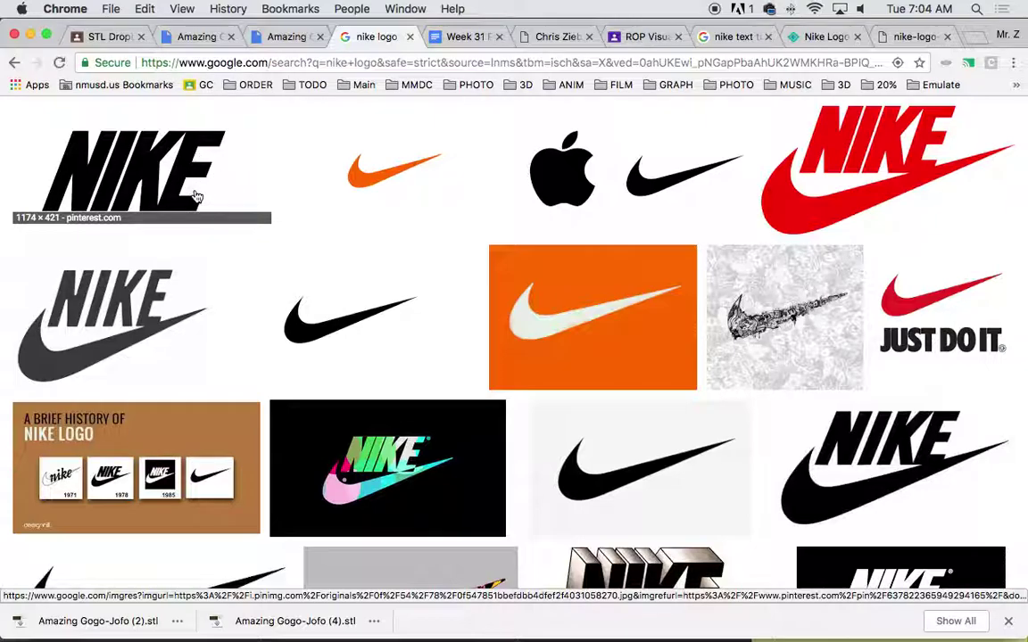
scroll(196, 196, "up", 10)
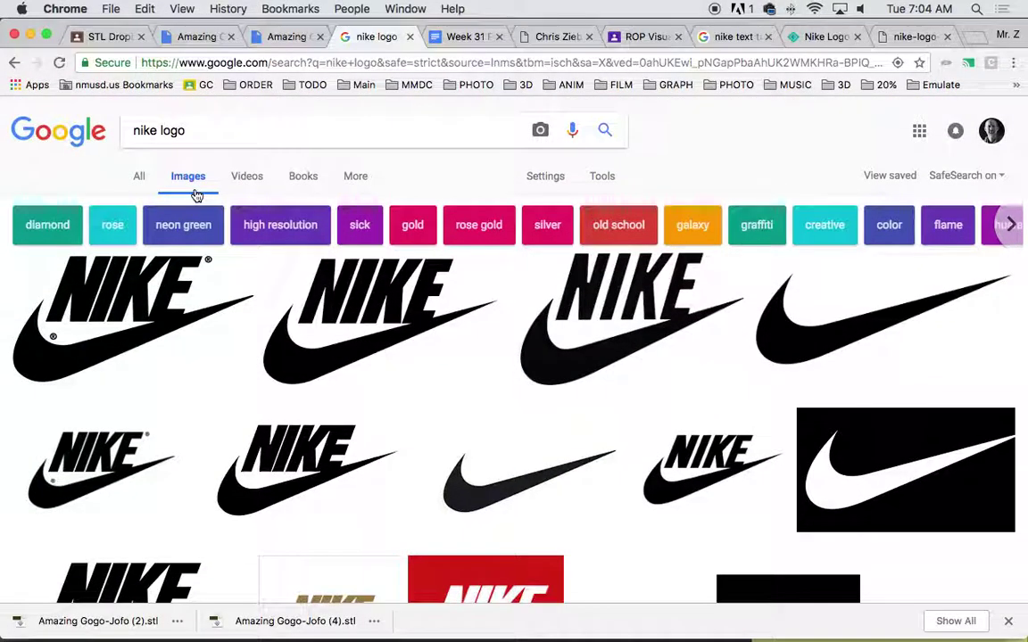
Search for 'nike logo transparent' and scroll through the transparent logo images
left_click(208, 126)
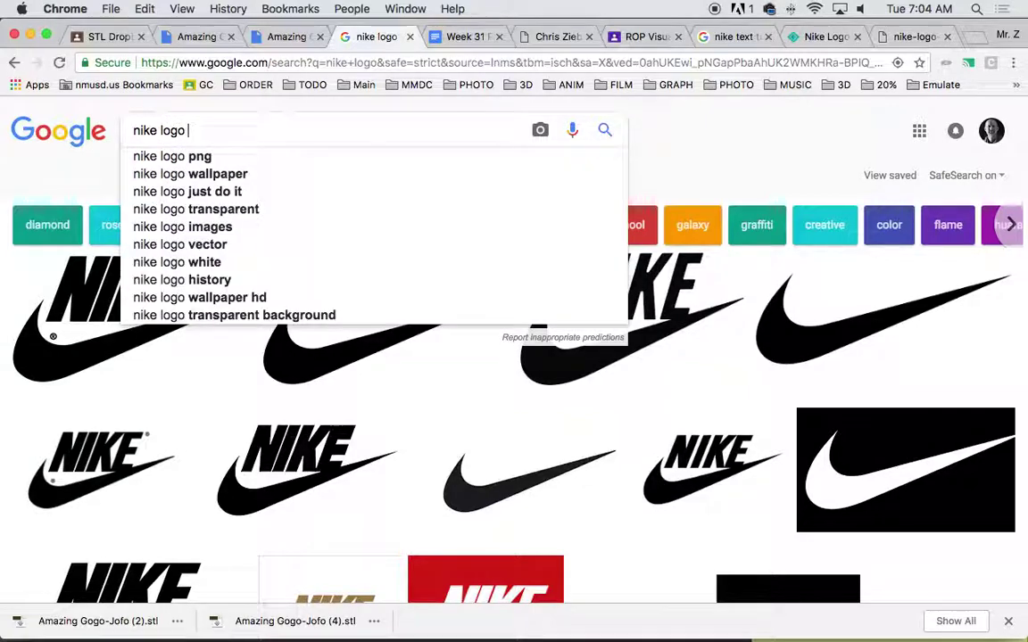
type("transparent")
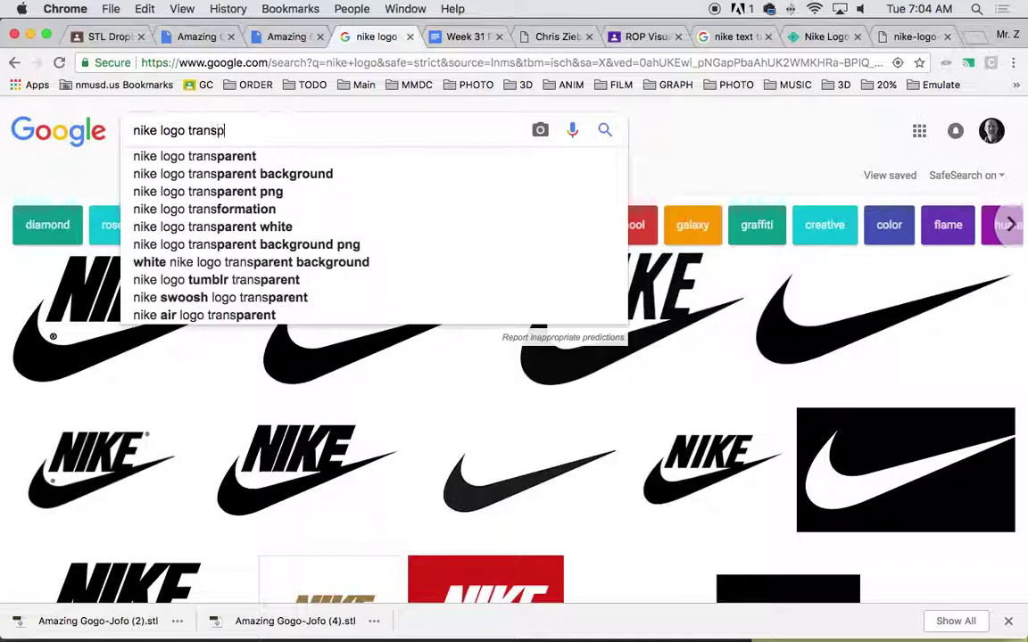
key("Return")
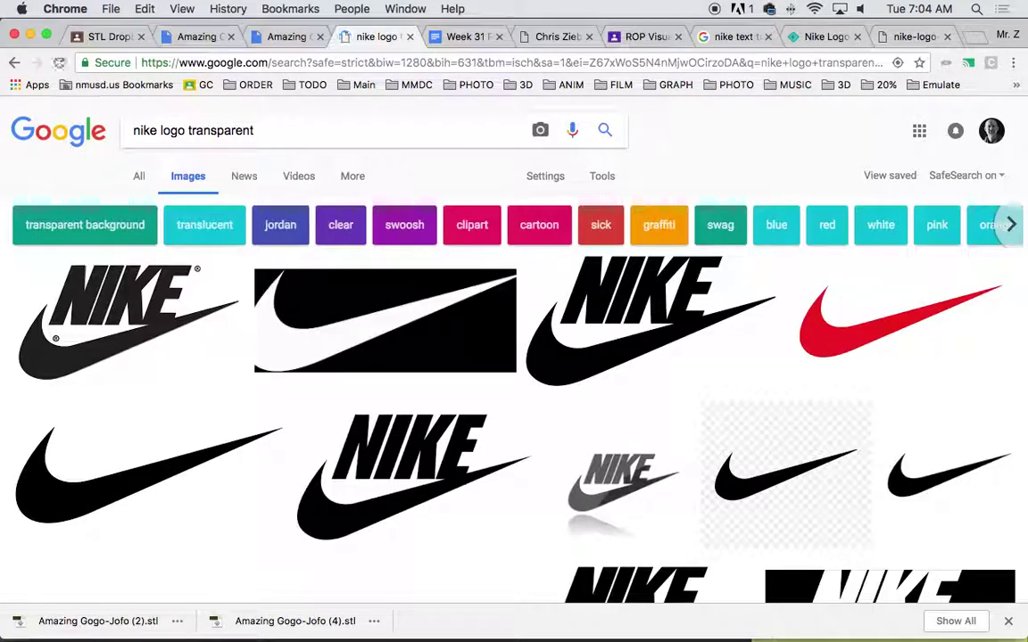
scroll(285, 320, "down", 2)
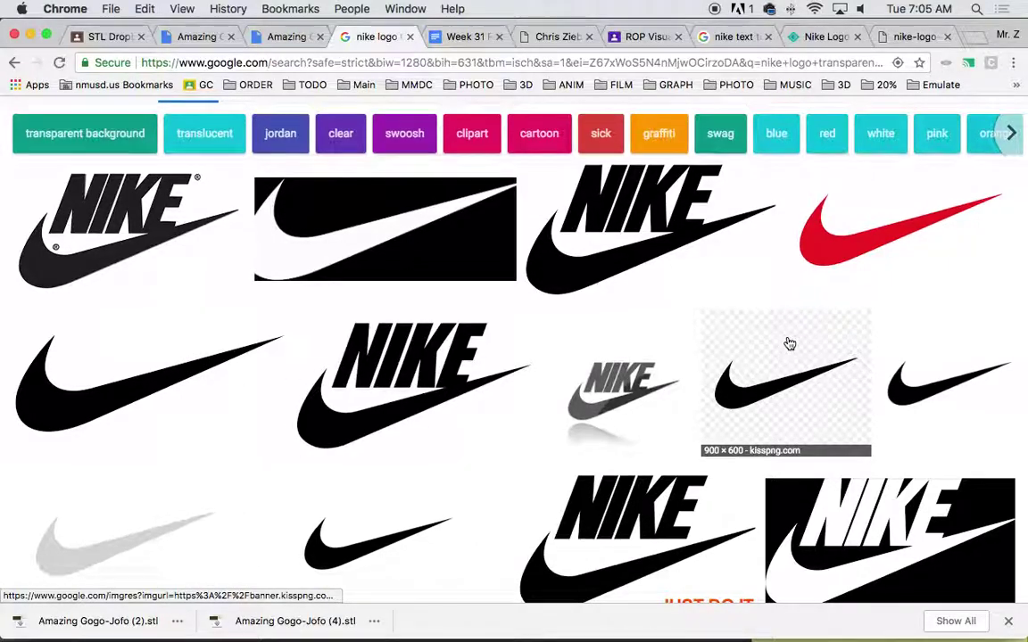
scroll(789, 344, "down", 5)
scroll(788, 345, "down", 4)
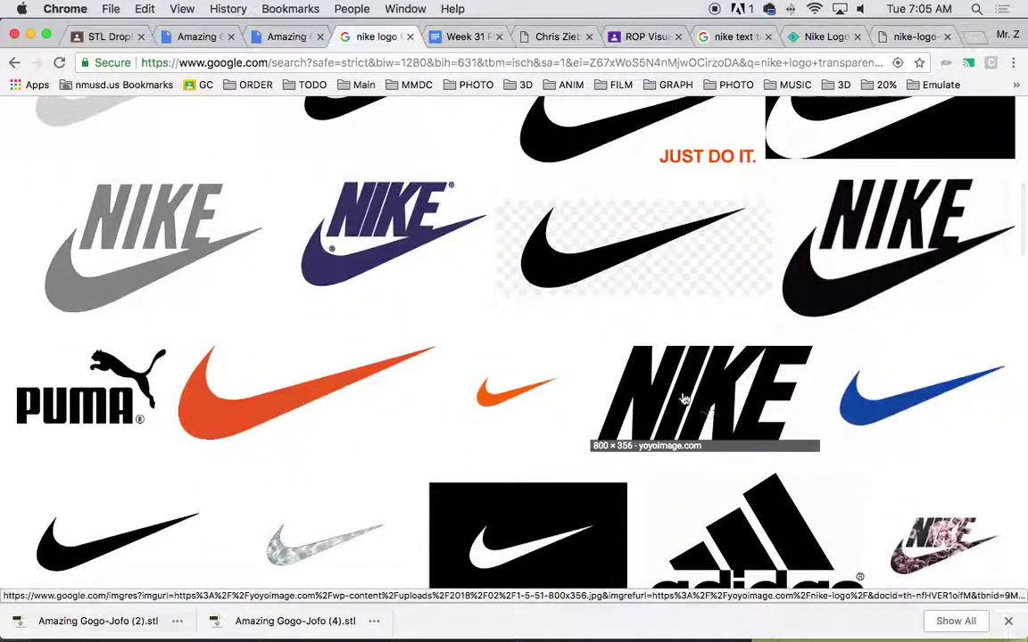
scroll(705, 384, "up", 10)
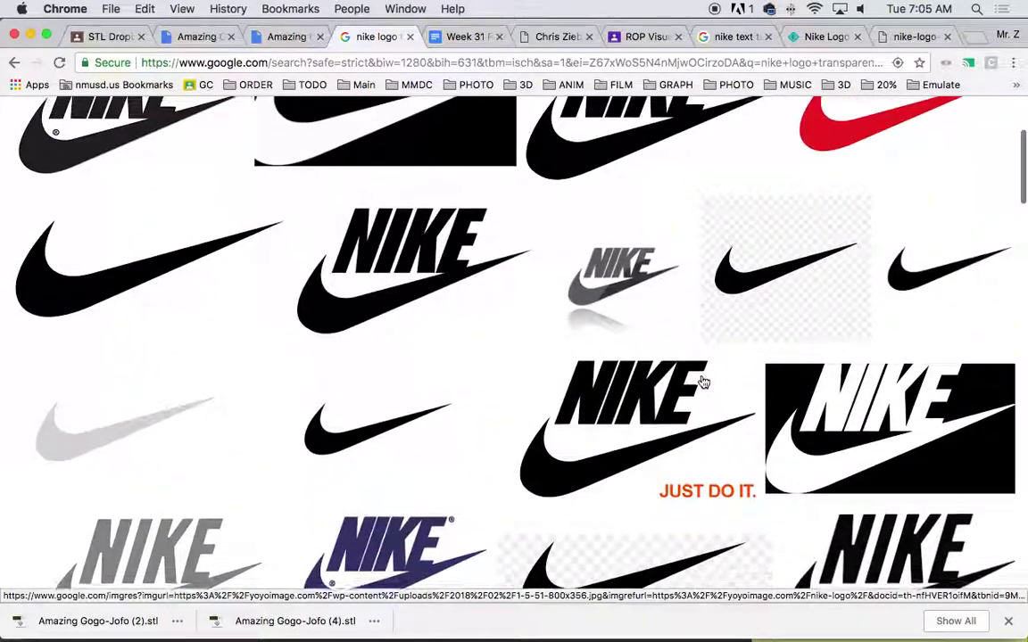
scroll(704, 382, "down", 2)
scroll(703, 382, "down", 1)
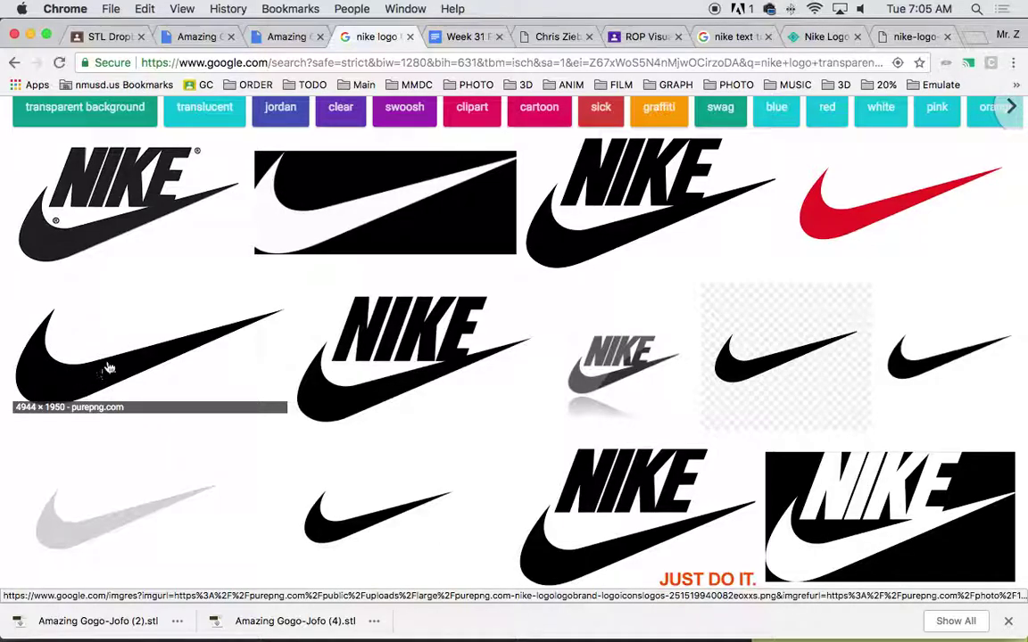
scroll(101, 379, "down", 10)
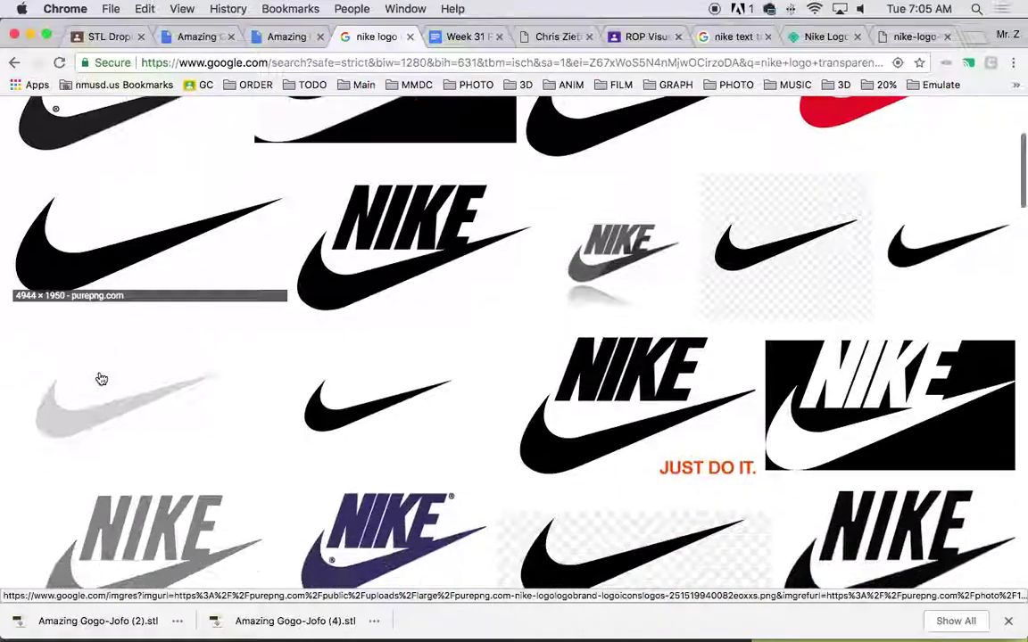
scroll(101, 379, "down", 7)
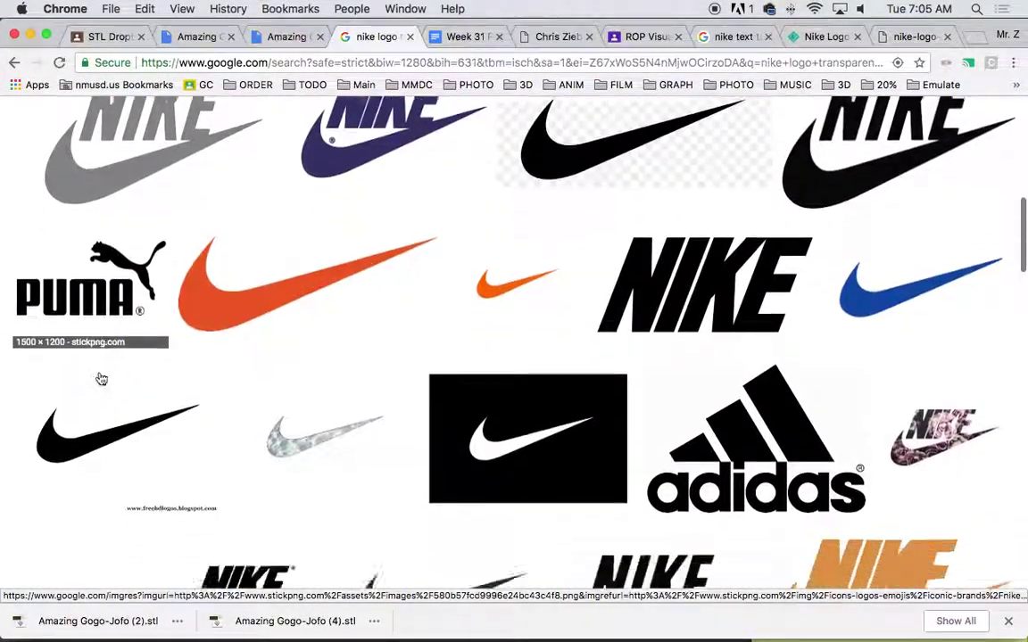
scroll(101, 379, "down", 8)
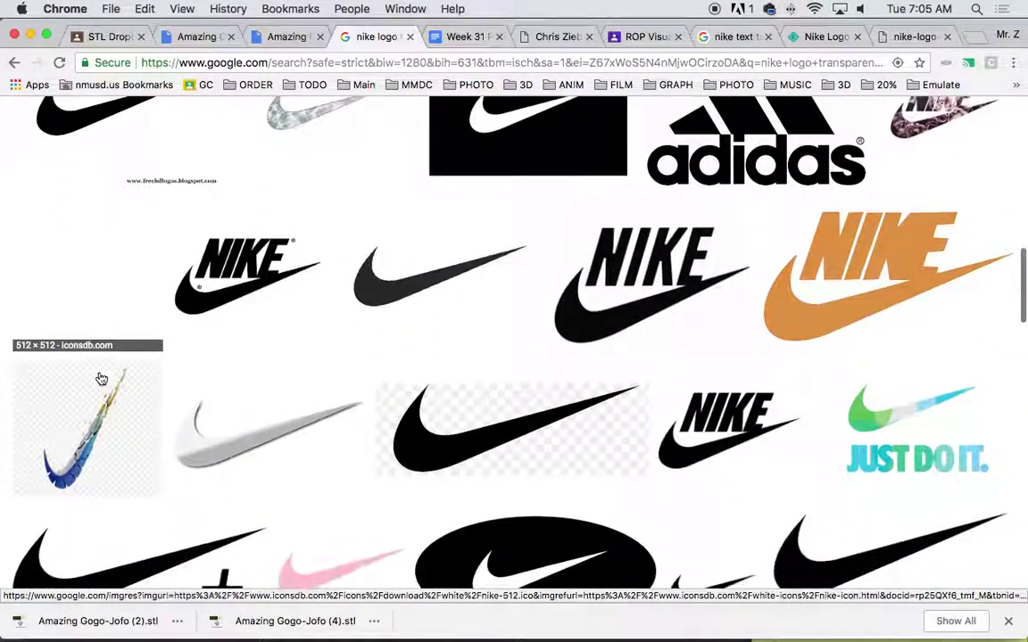
scroll(101, 379, "up", 4)
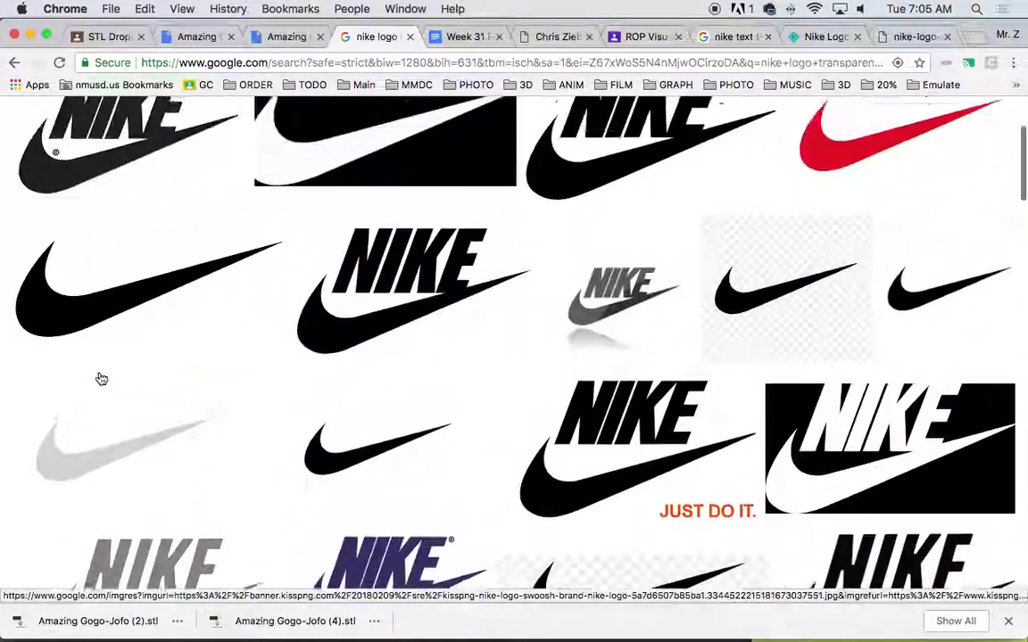
Open the large black purepng.com swoosh image full-size in a new tab
left_click(108, 309)
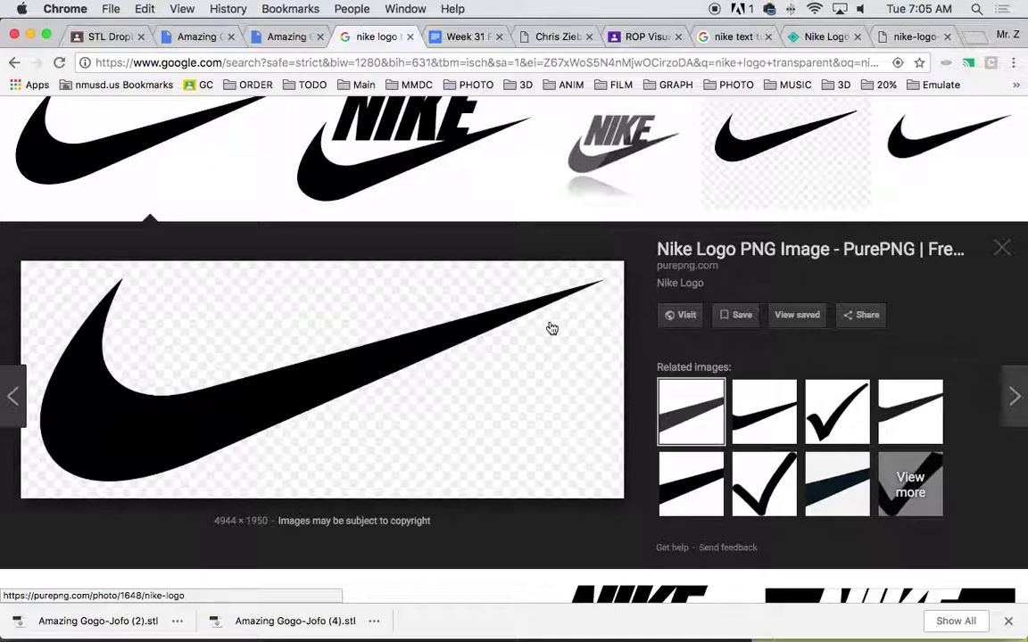
right_click(493, 318)
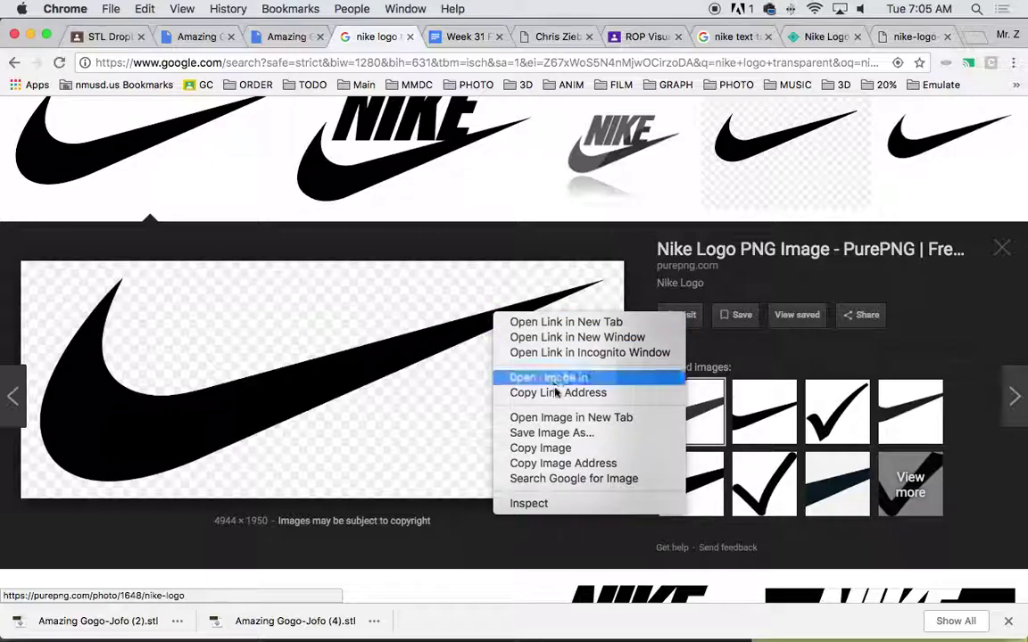
left_click(541, 419)
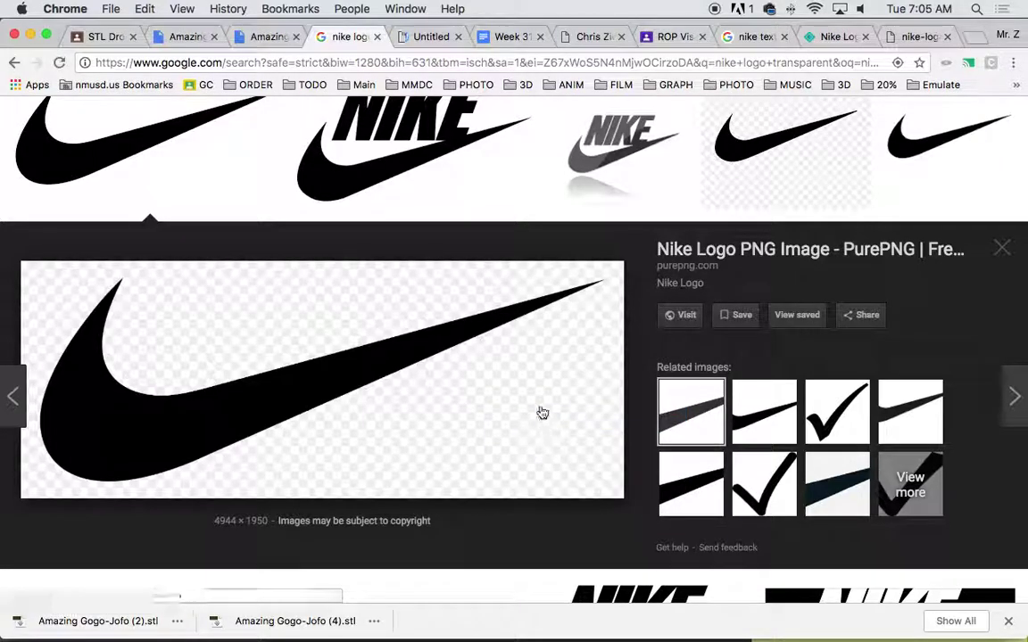
left_click(418, 41)
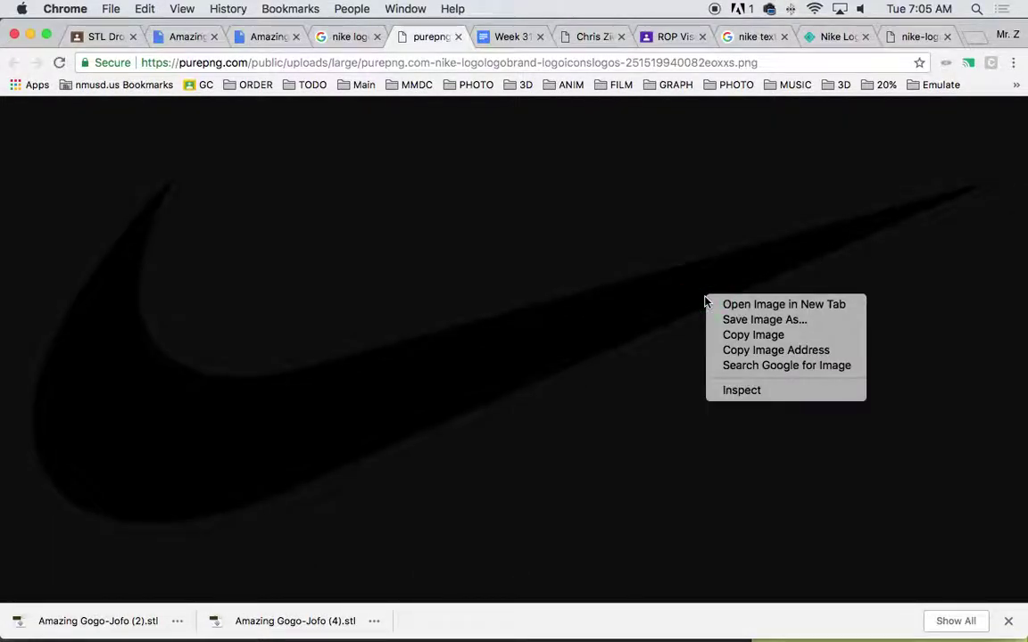
Save the swoosh PNG to the Desktop and return to the Nike logo results
left_click(729, 319)
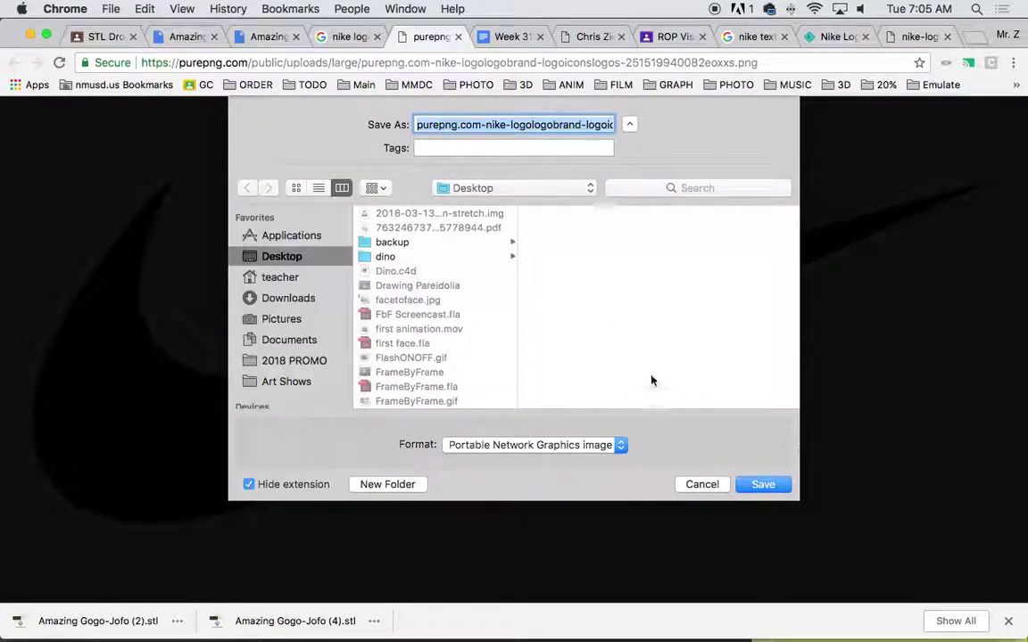
left_click(763, 484)
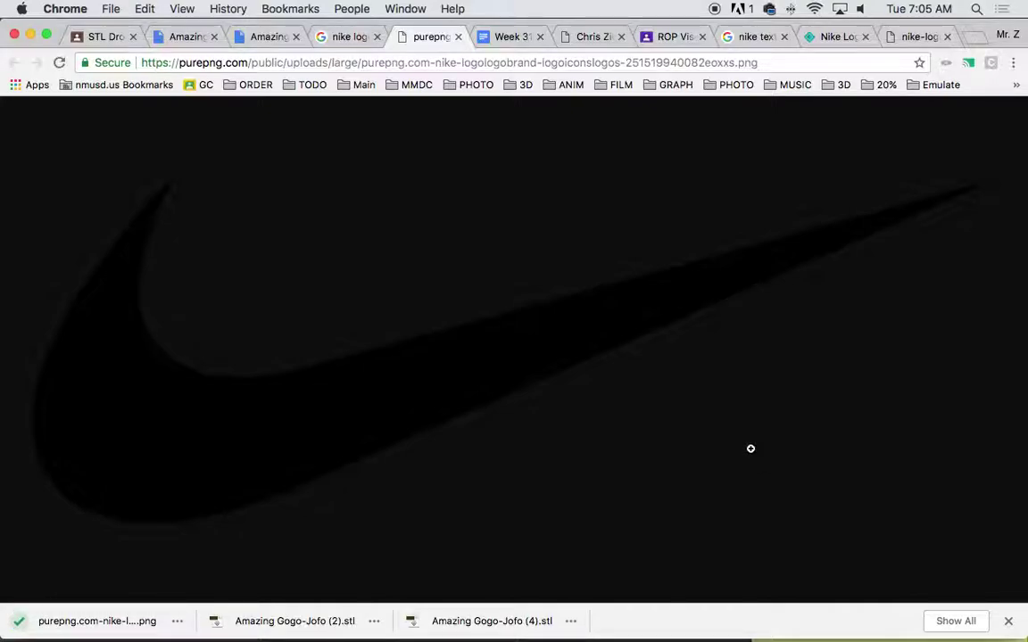
left_click(559, 280)
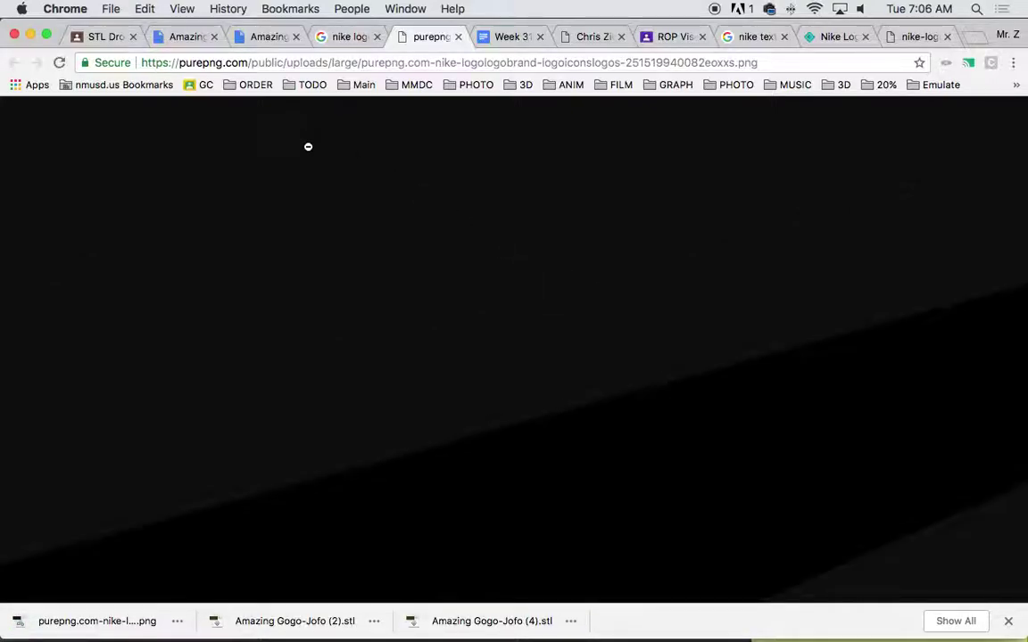
left_click(343, 38)
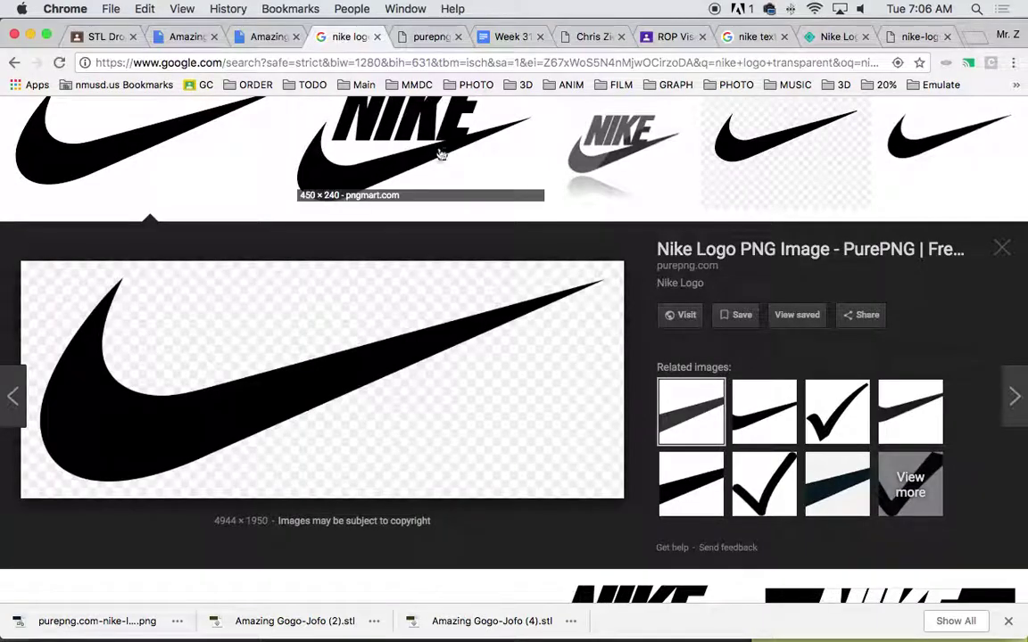
Change the query to 'nike text logo transparent' and search
scroll(448, 172, "down", 5)
scroll(450, 172, "down", 3)
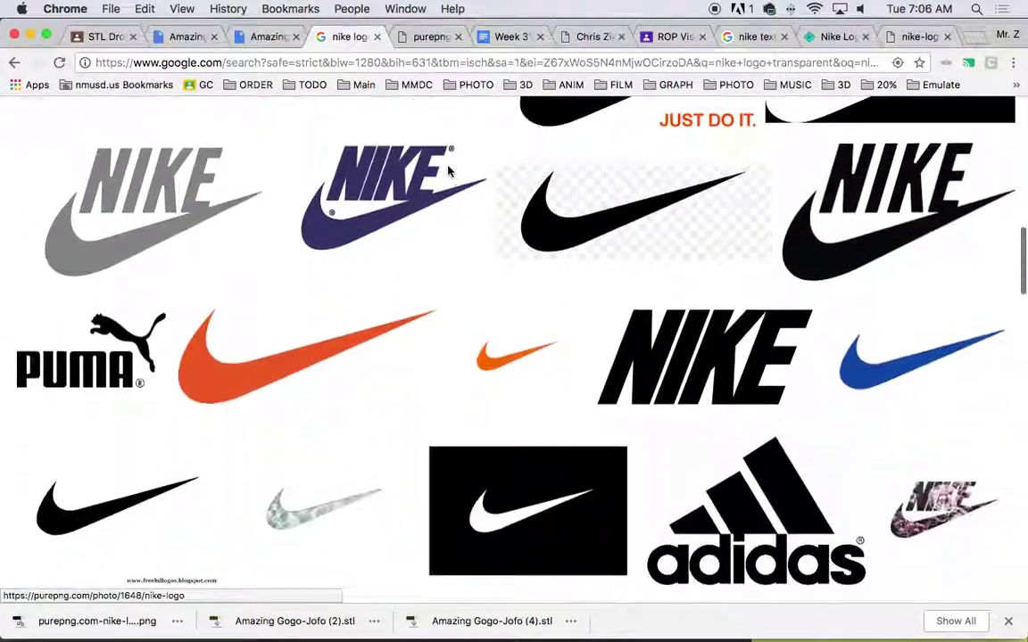
scroll(713, 356, "up", 10)
scroll(713, 356, "down", 1)
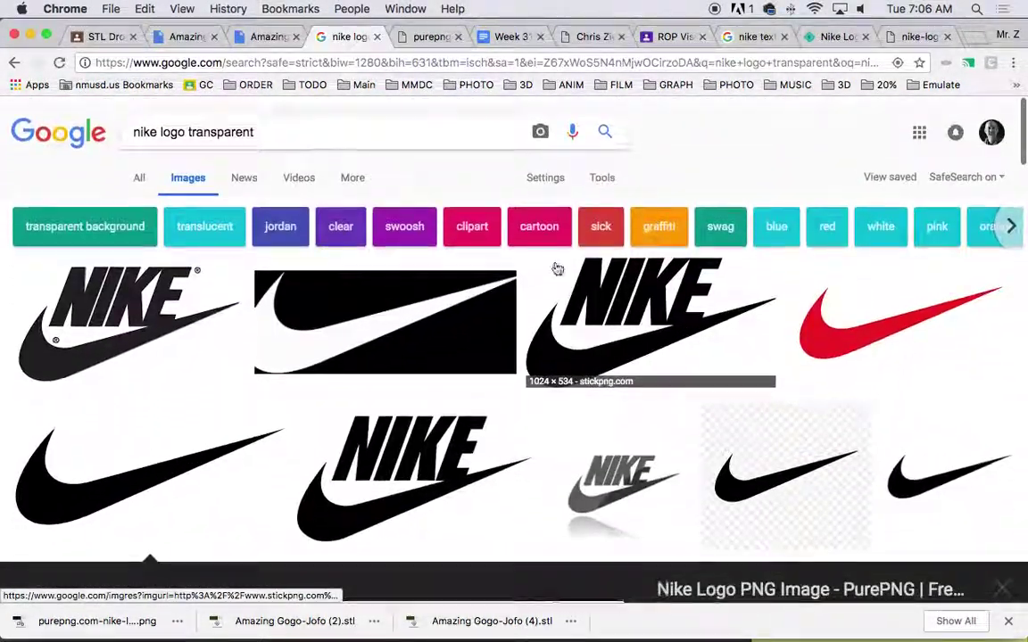
left_click(161, 130)
type("text")
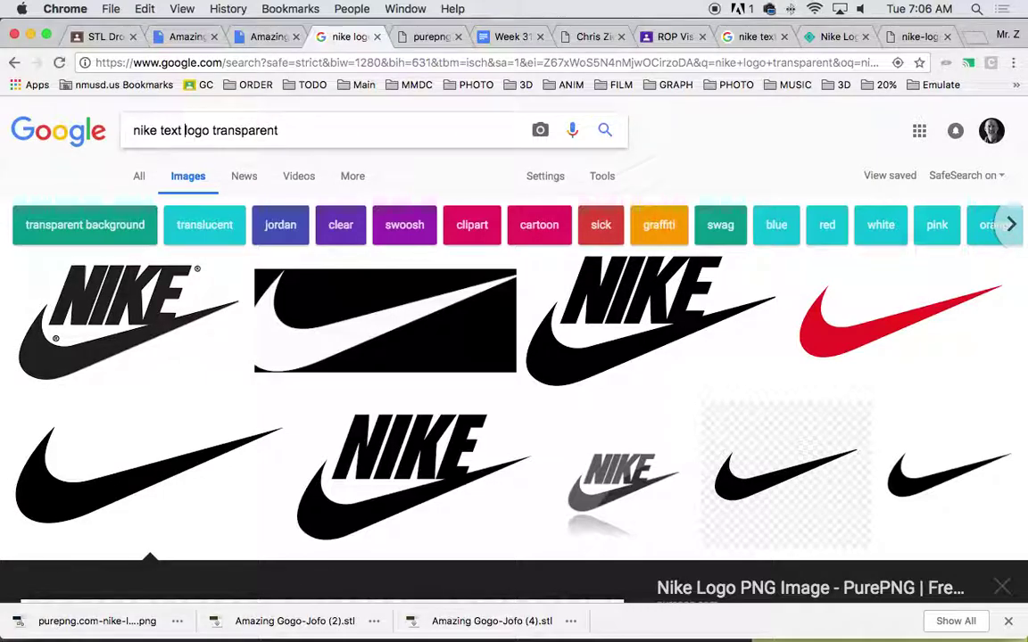
key("Return")
Scroll through the 'nike text logo transparent' results for a standalone wordmark
scroll(187, 223, "down", 4)
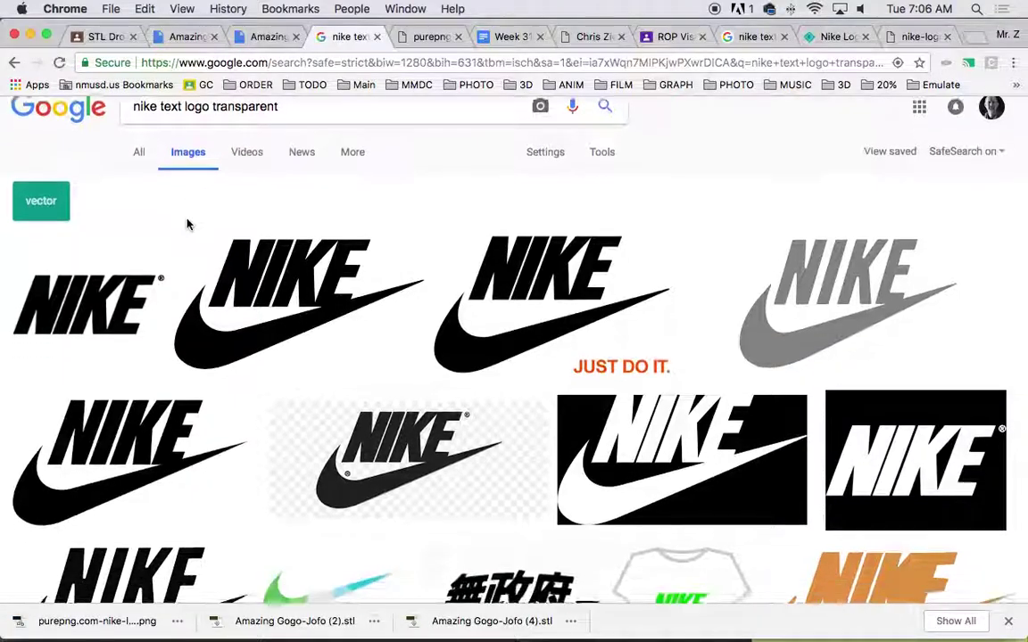
scroll(188, 224, "down", 6)
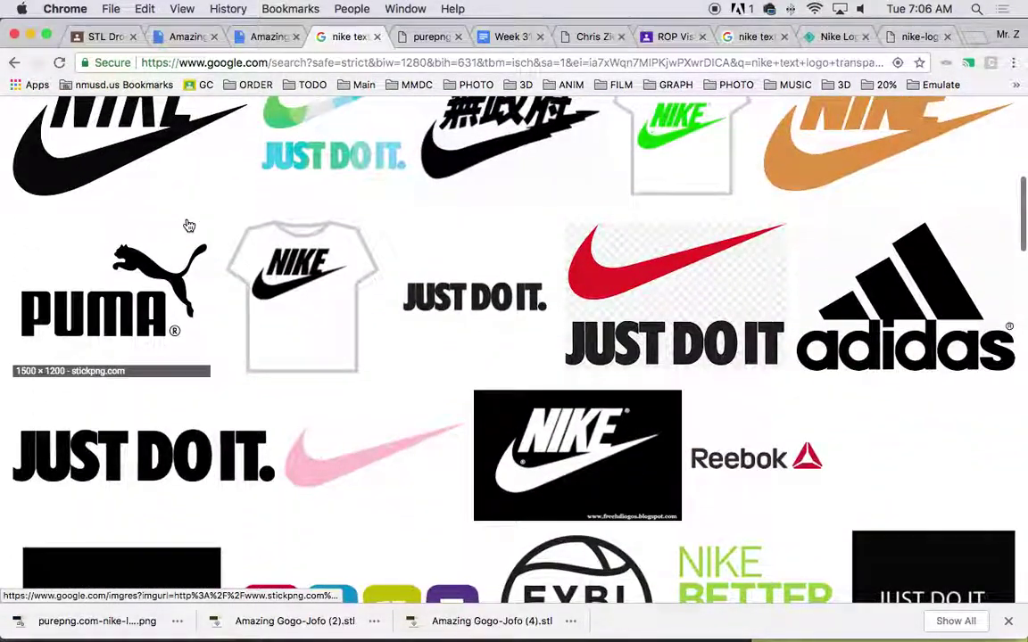
scroll(188, 224, "up", 8)
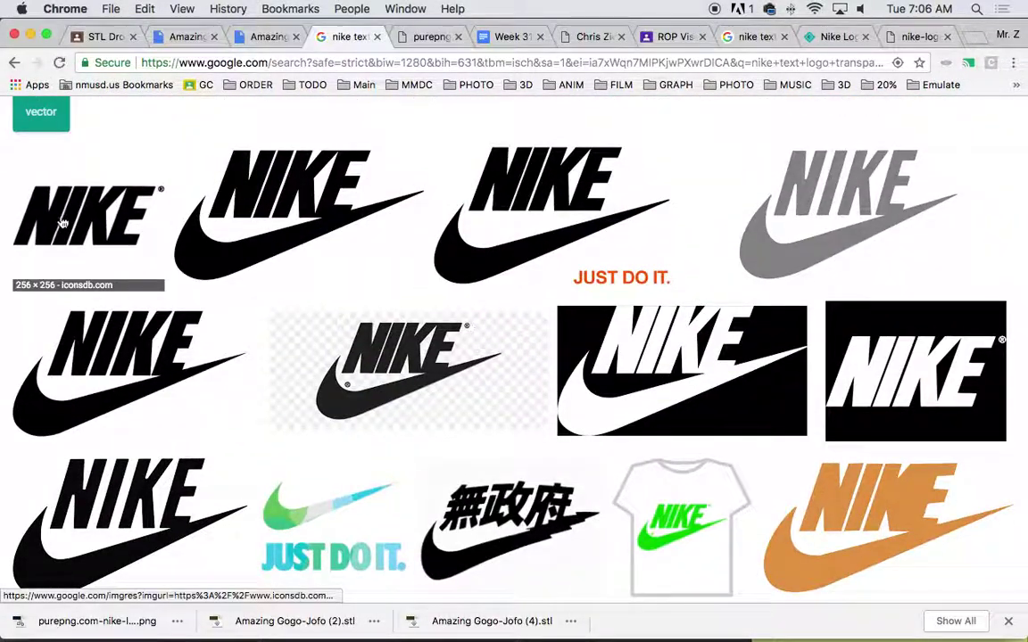
scroll(63, 223, "down", 2)
scroll(63, 223, "down", 15)
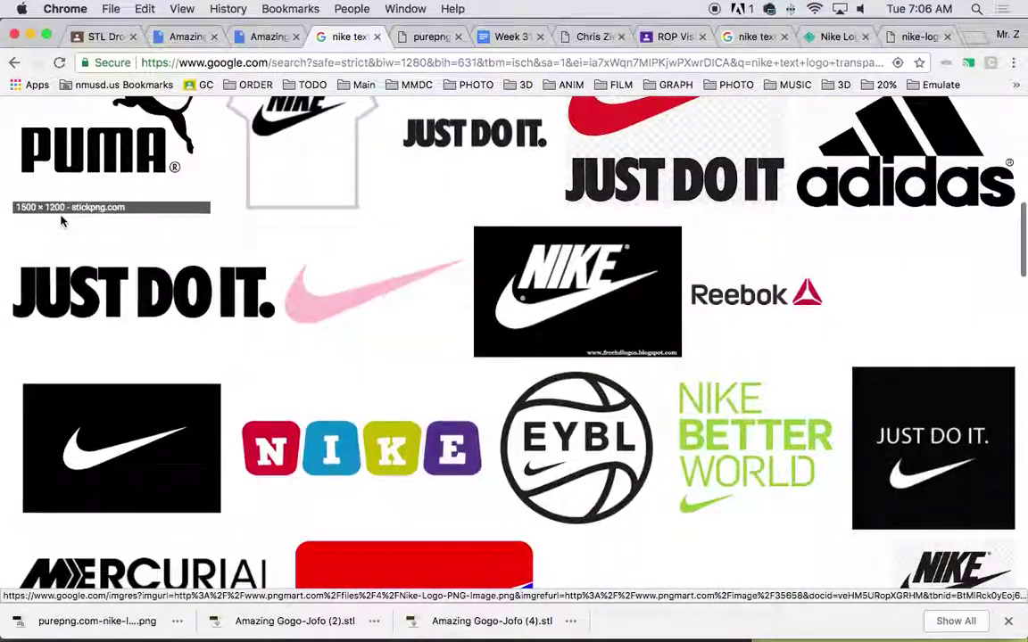
scroll(62, 222, "down", 5)
scroll(62, 222, "down", 3)
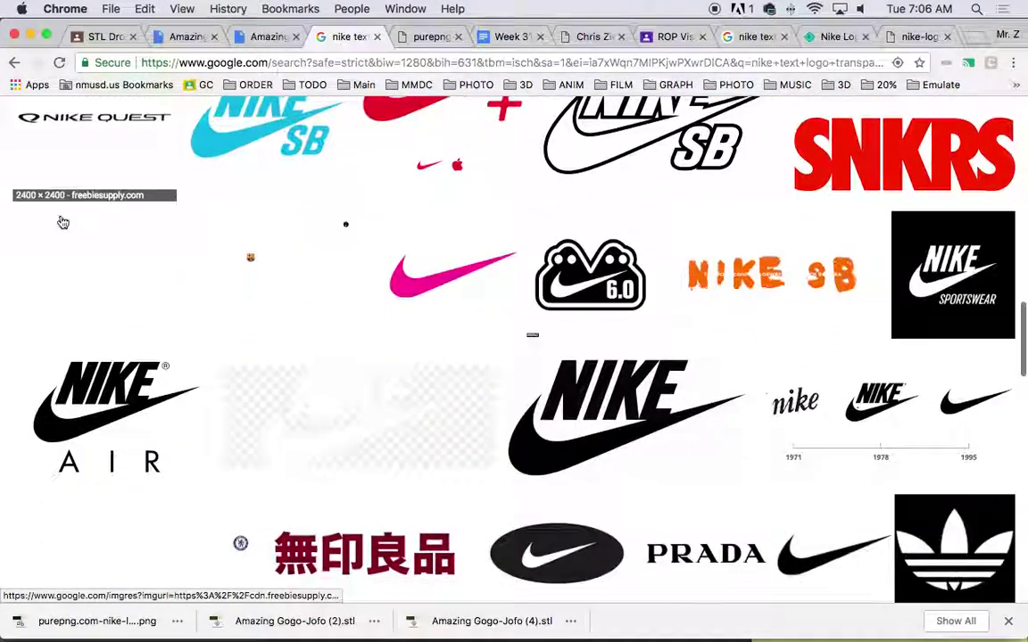
scroll(62, 221, "up", 20)
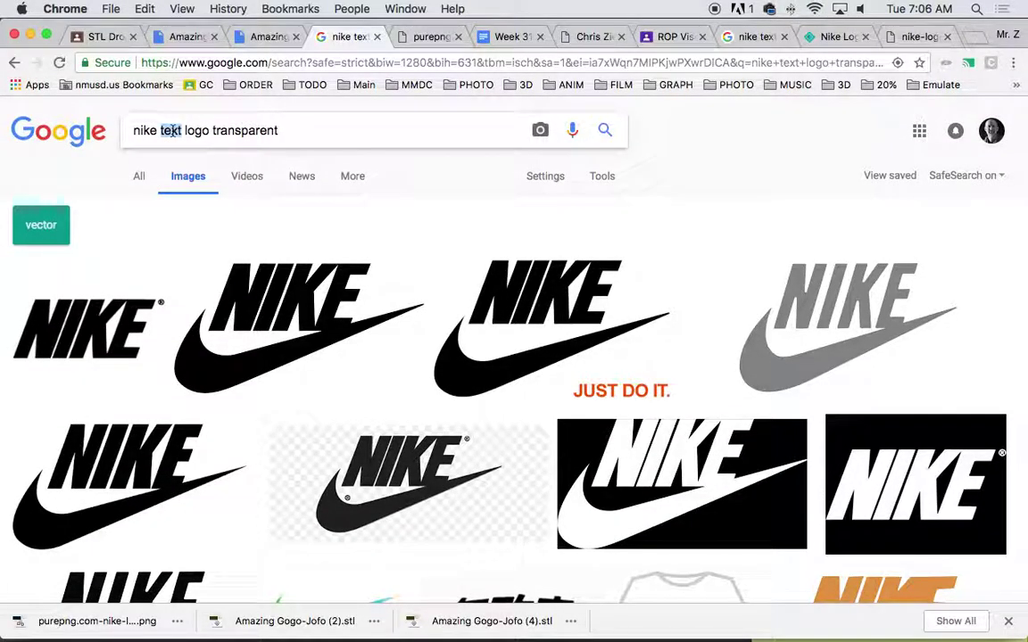
Search 'nike type logo transparent' and browse the wordmark and swoosh results
key("Return")
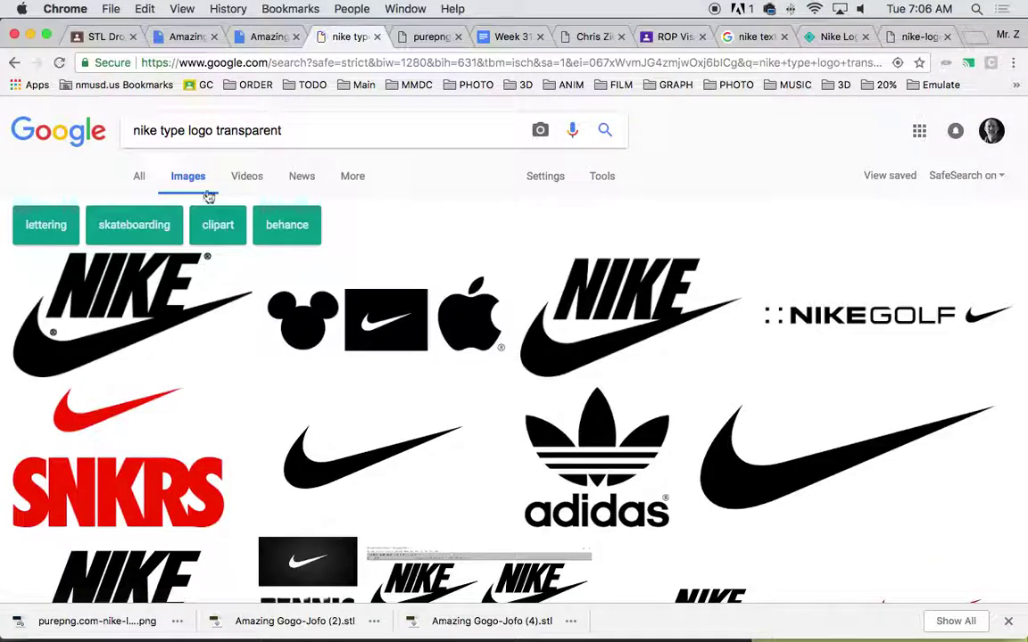
scroll(208, 197, "down", 10)
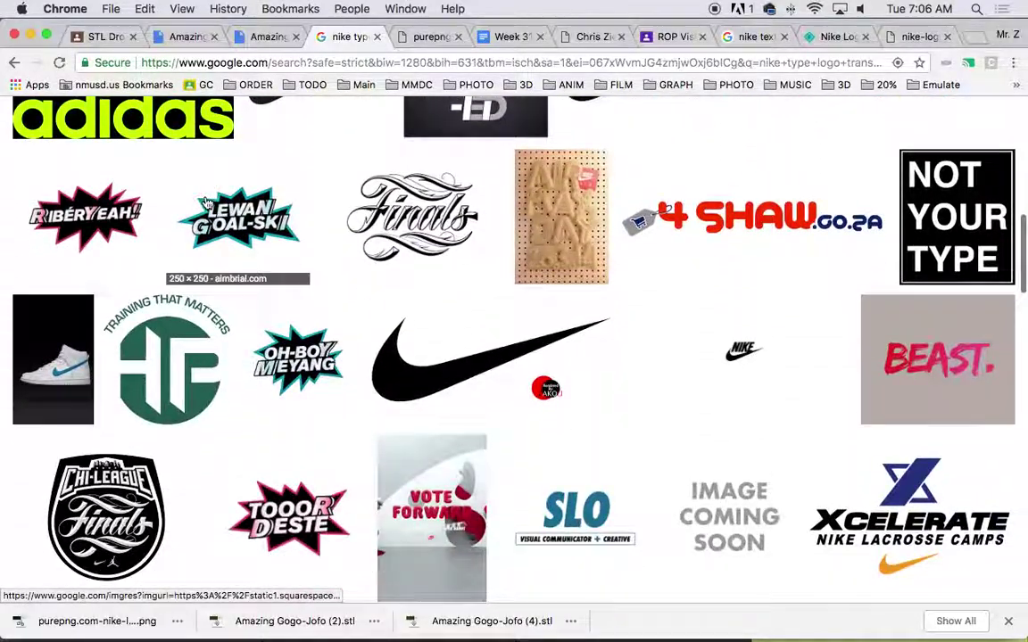
scroll(210, 200, "up", 10)
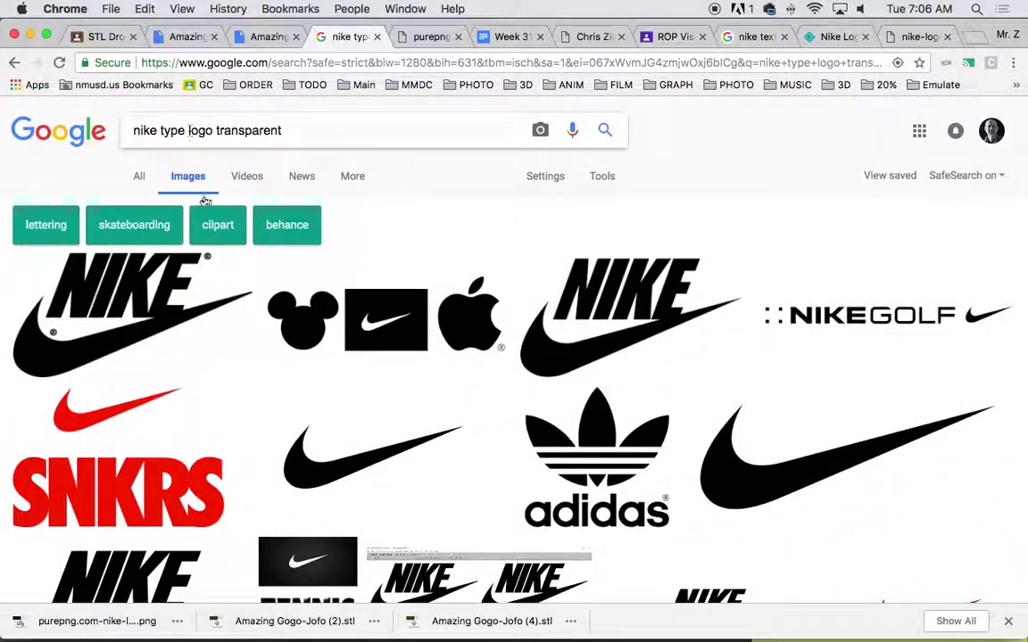
scroll(209, 219, "down", 3)
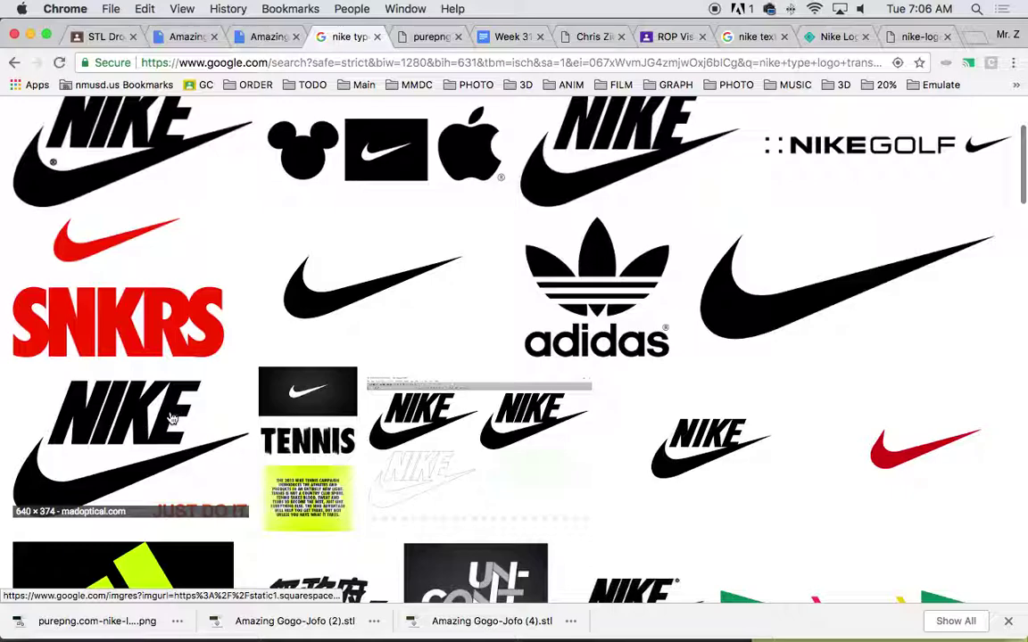
scroll(174, 350, "up", 3)
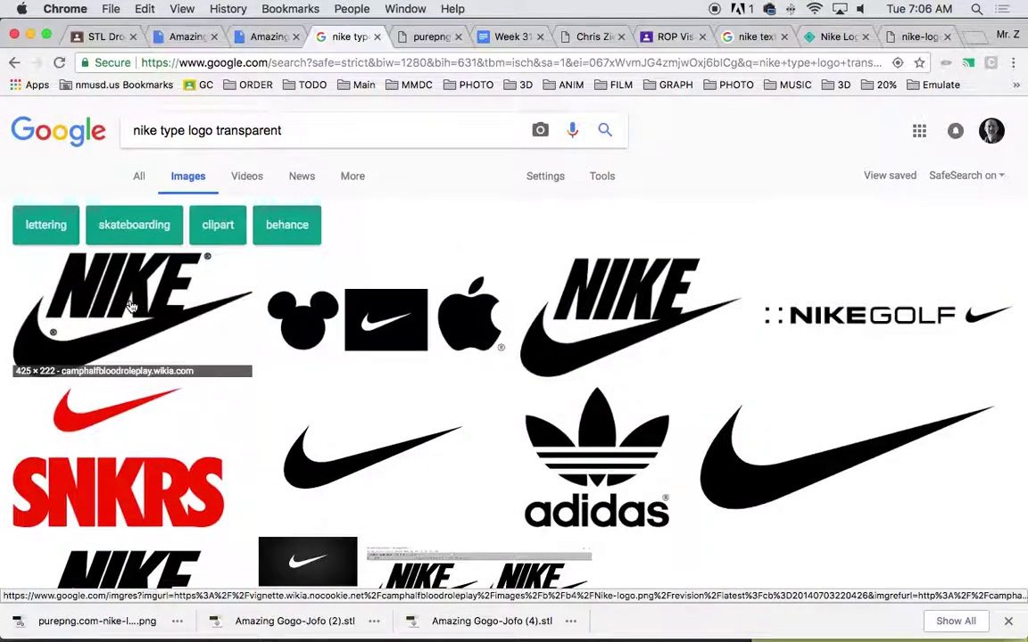
scroll(129, 306, "down", 10)
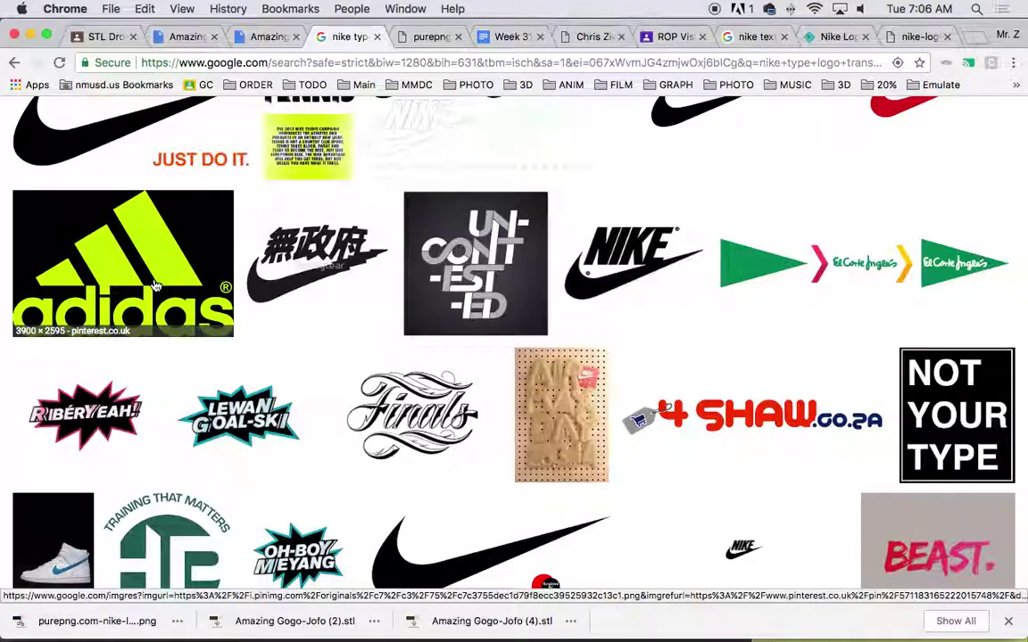
scroll(153, 285, "down", 11)
scroll(161, 284, "up", 20)
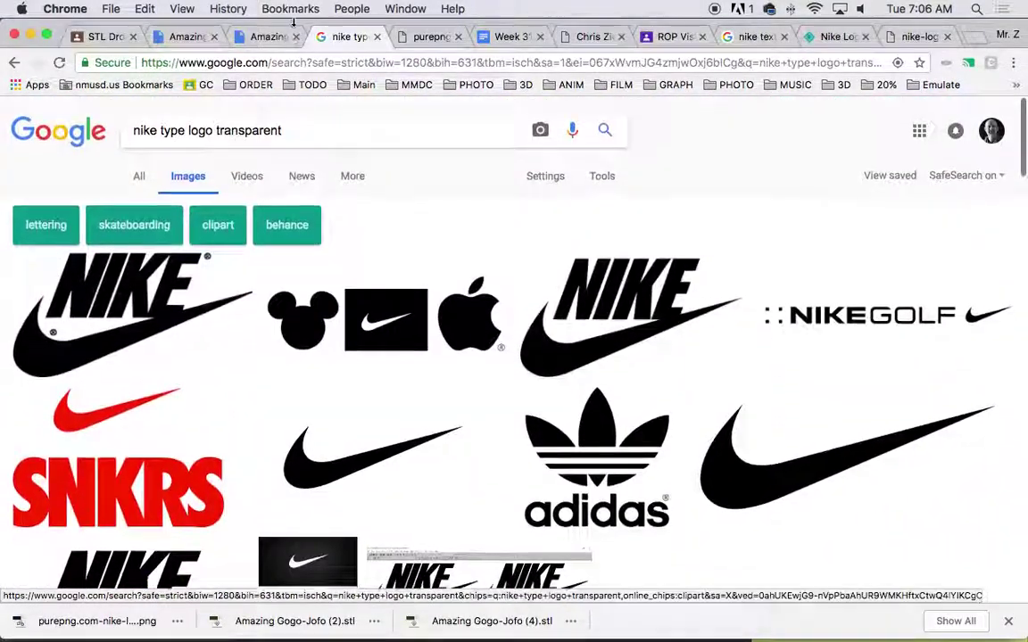
Change 'type' to 'typemark' in the query and search
double_click(180, 132)
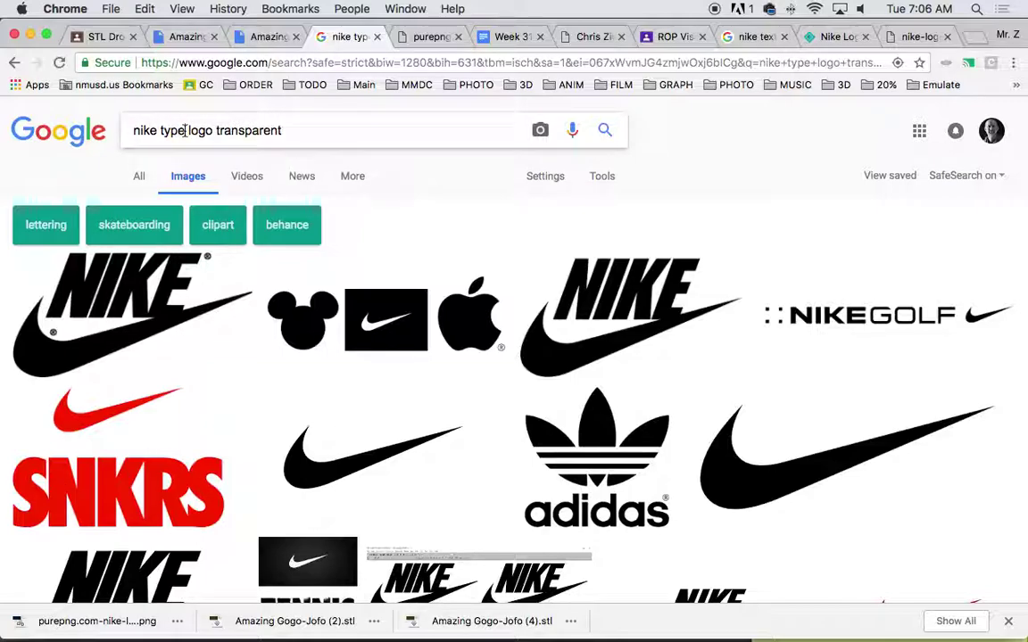
type("mark")
key("Return")
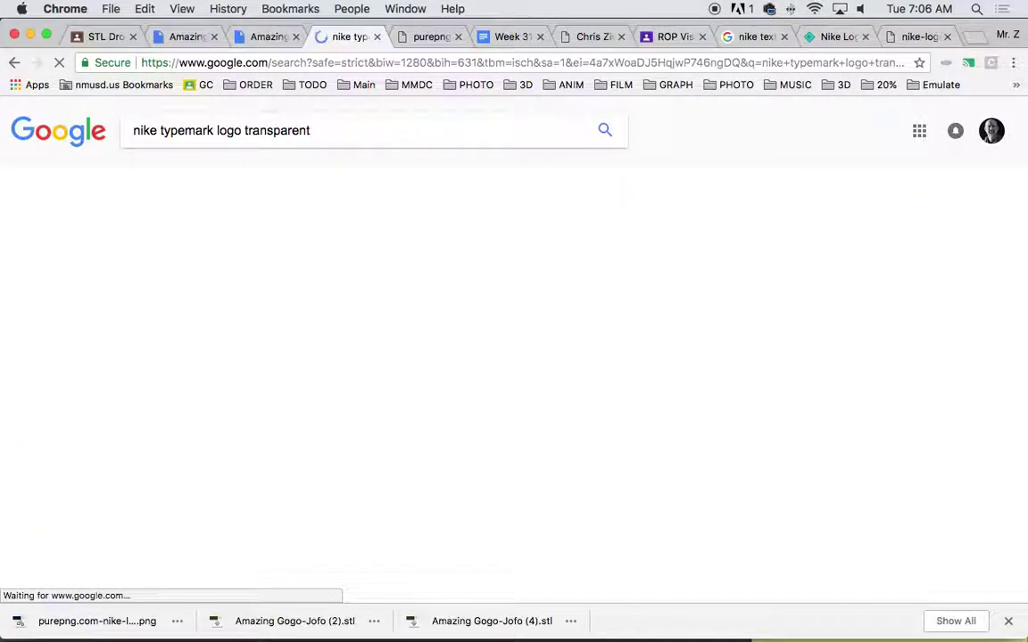
scroll(210, 177, "down", 1)
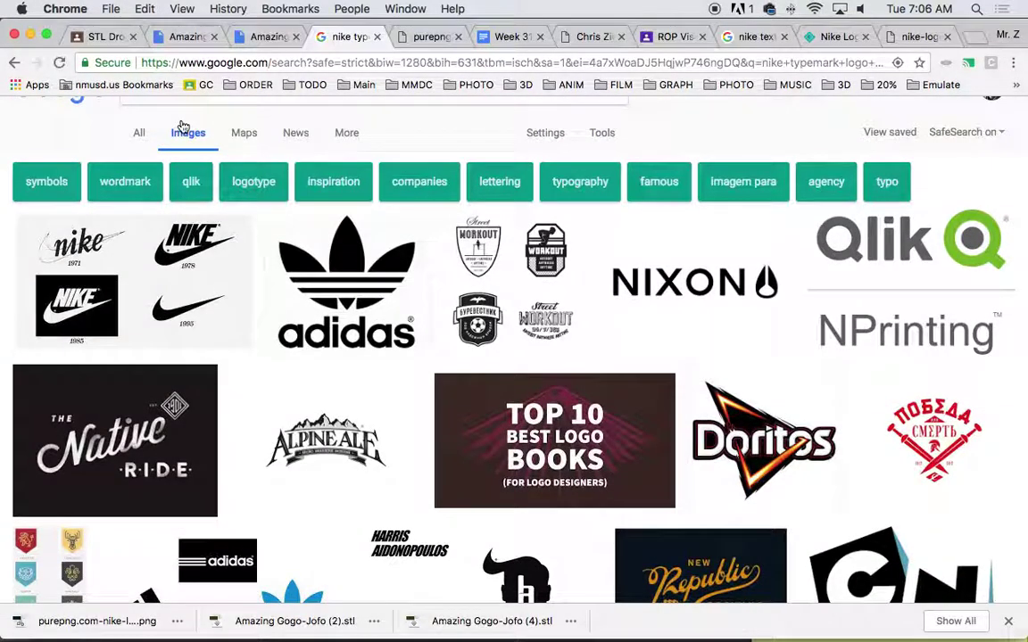
scroll(202, 136, "up", 1)
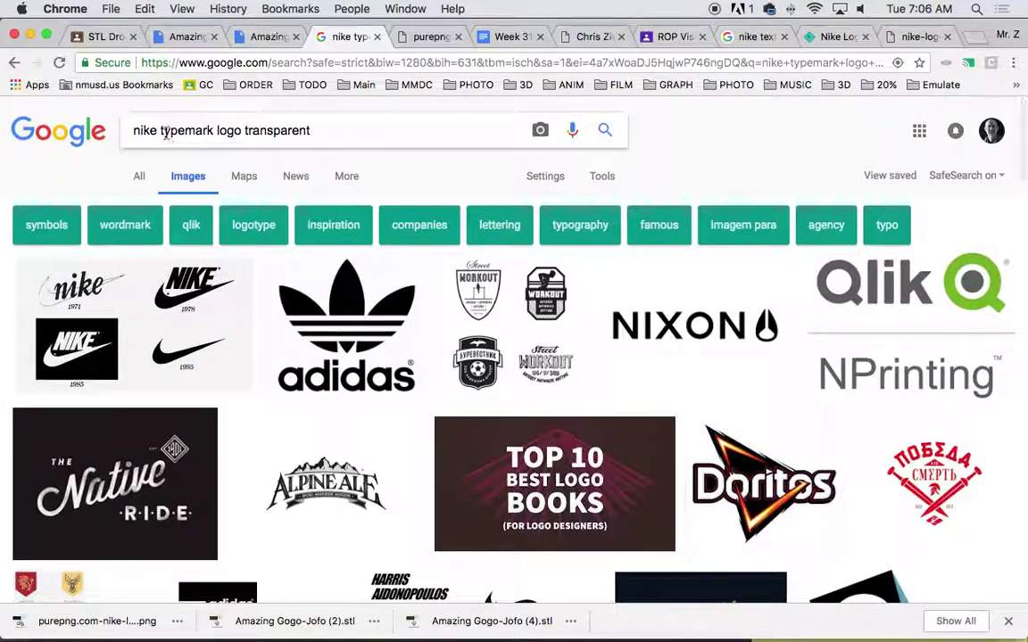
Replace the end of the query with 'text logo' and run the search
left_click_drag(161, 131, 363, 126)
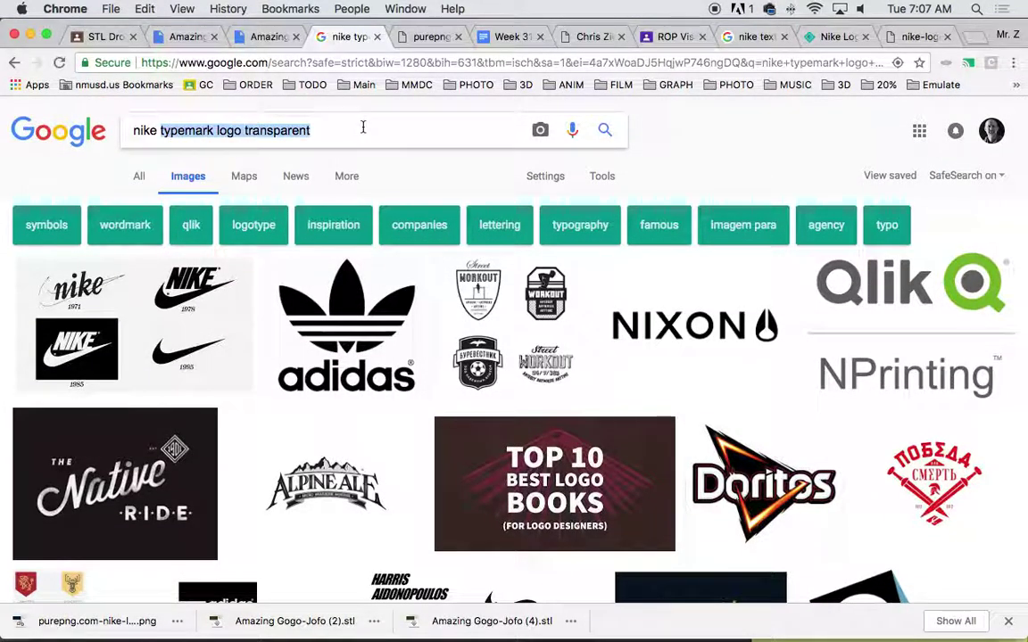
type("text logo")
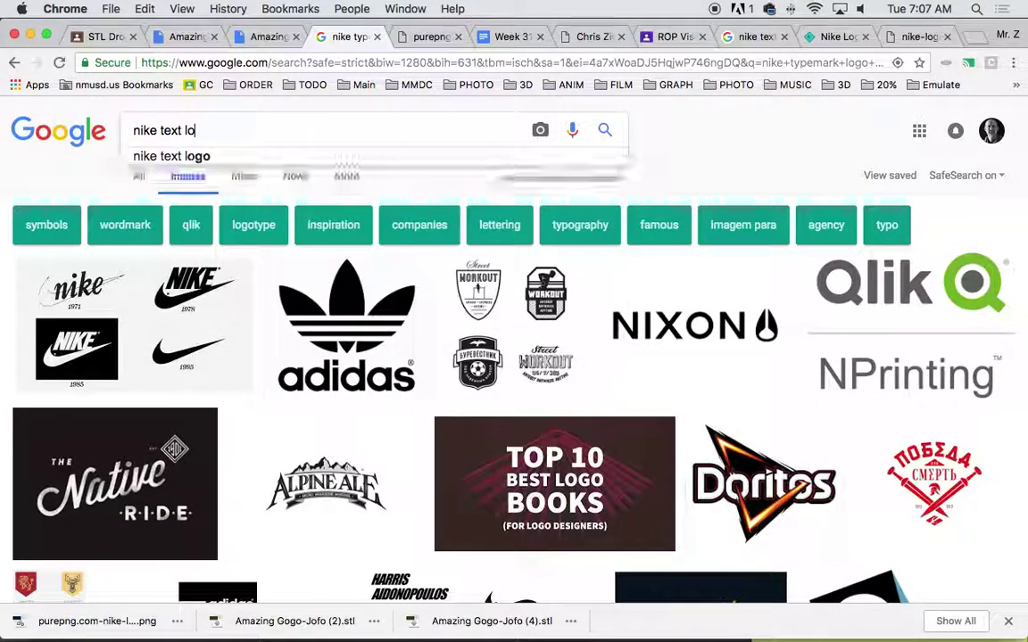
key("Return")
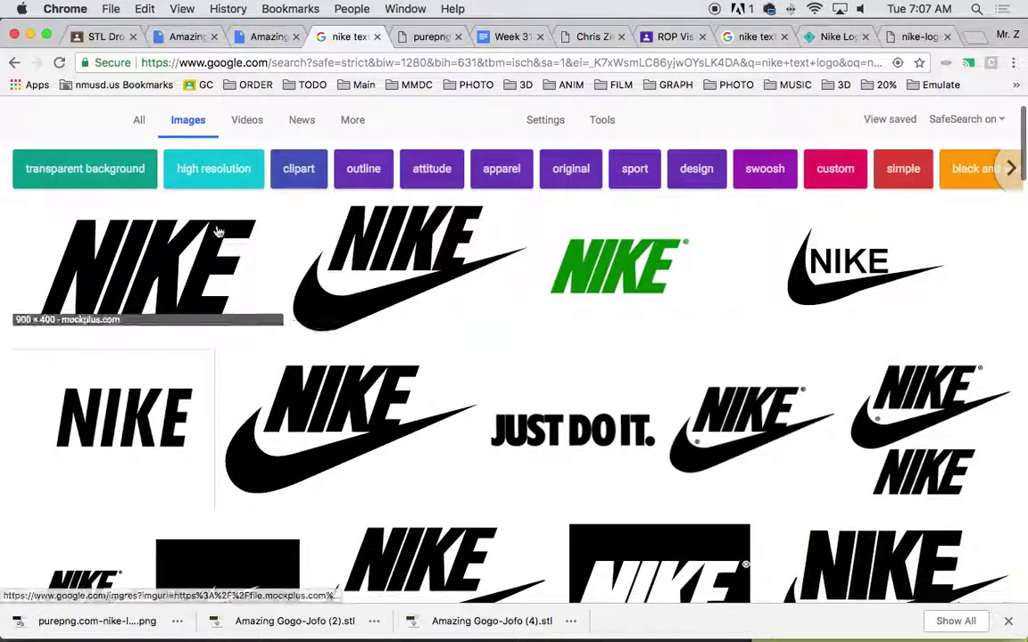
scroll(219, 227, "up", 2)
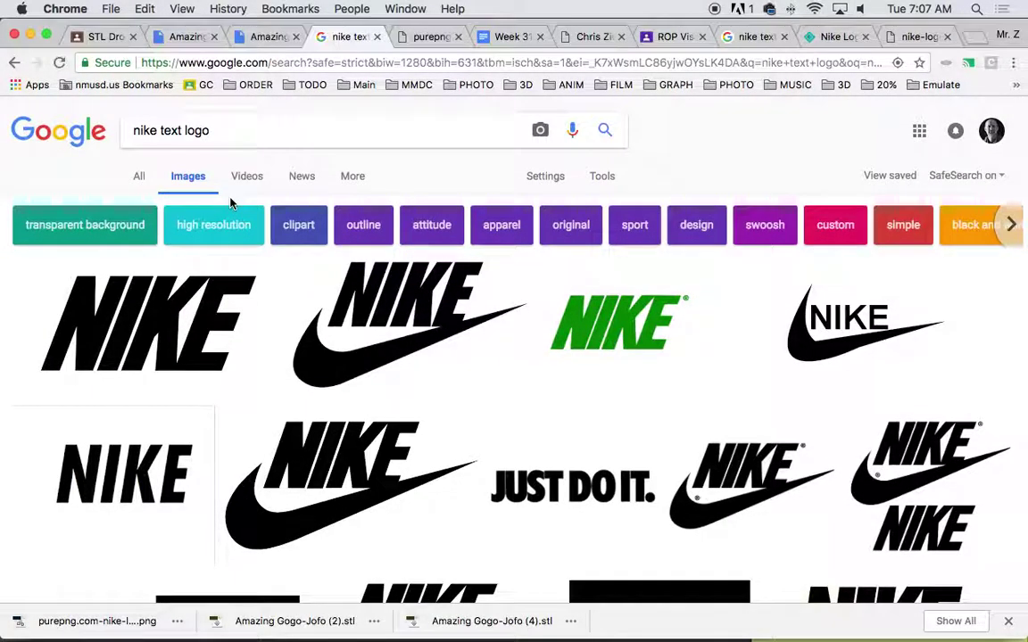
scroll(289, 236, "down", 3)
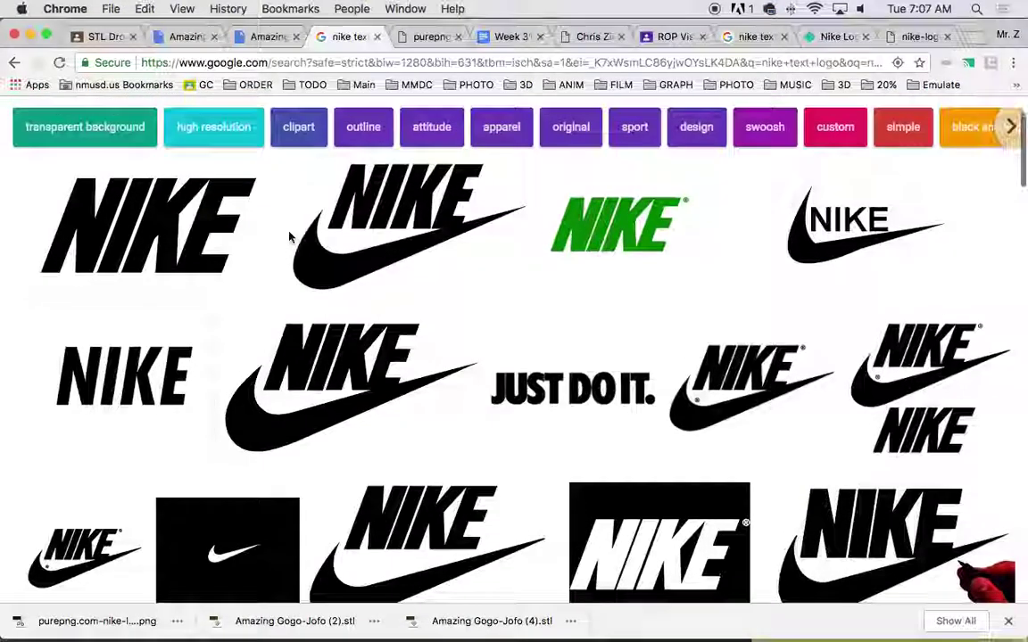
scroll(289, 235, "down", 2)
scroll(284, 214, "up", 5)
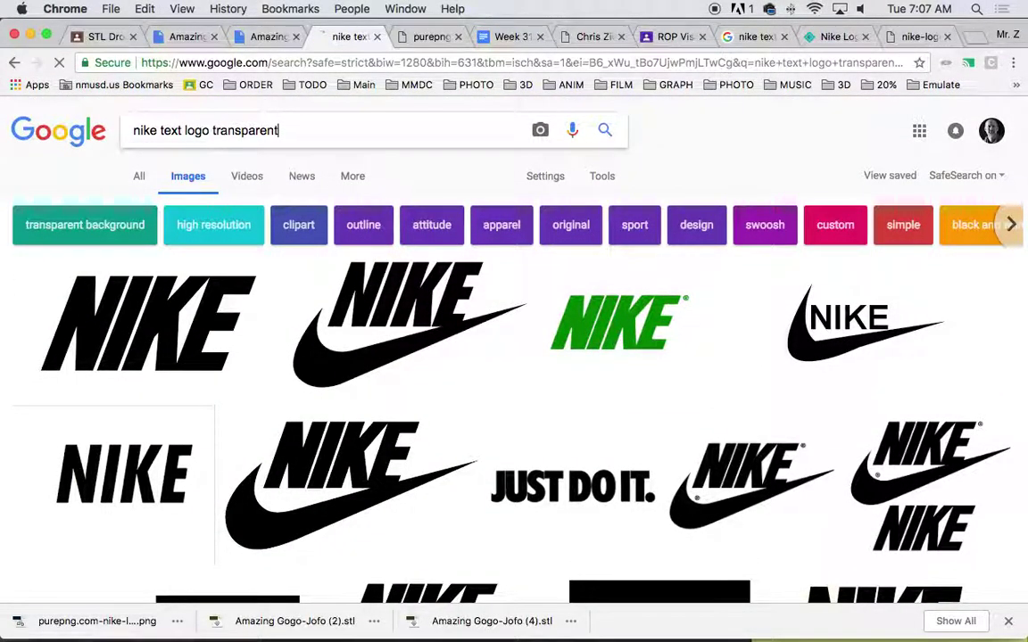
Scroll through the Nike text logo results and back to the top, selecting 'text' in the query
scroll(79, 360, "down", 5)
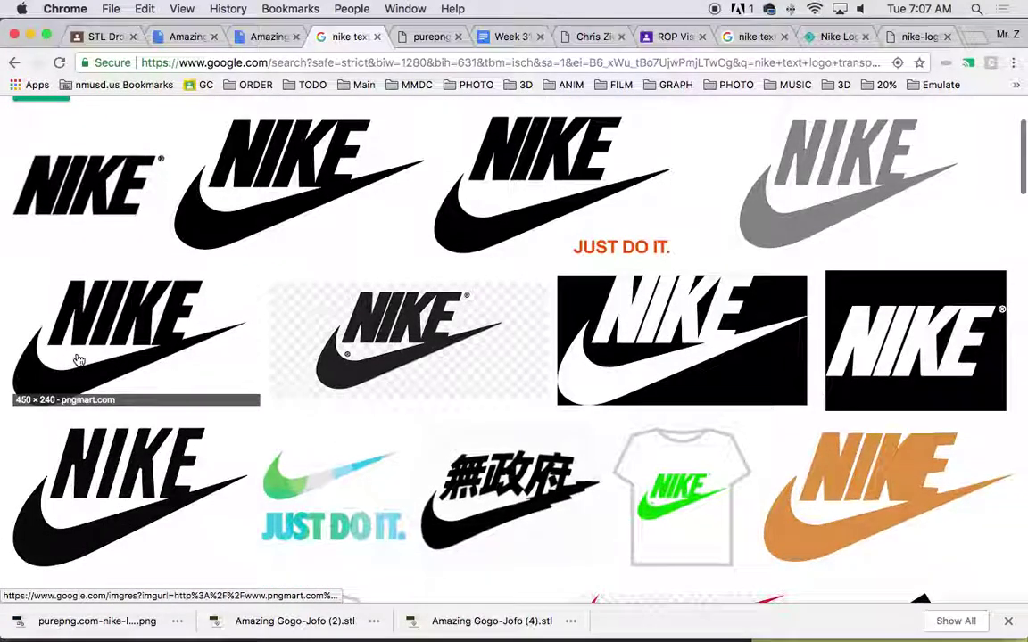
scroll(710, 312, "down", 15)
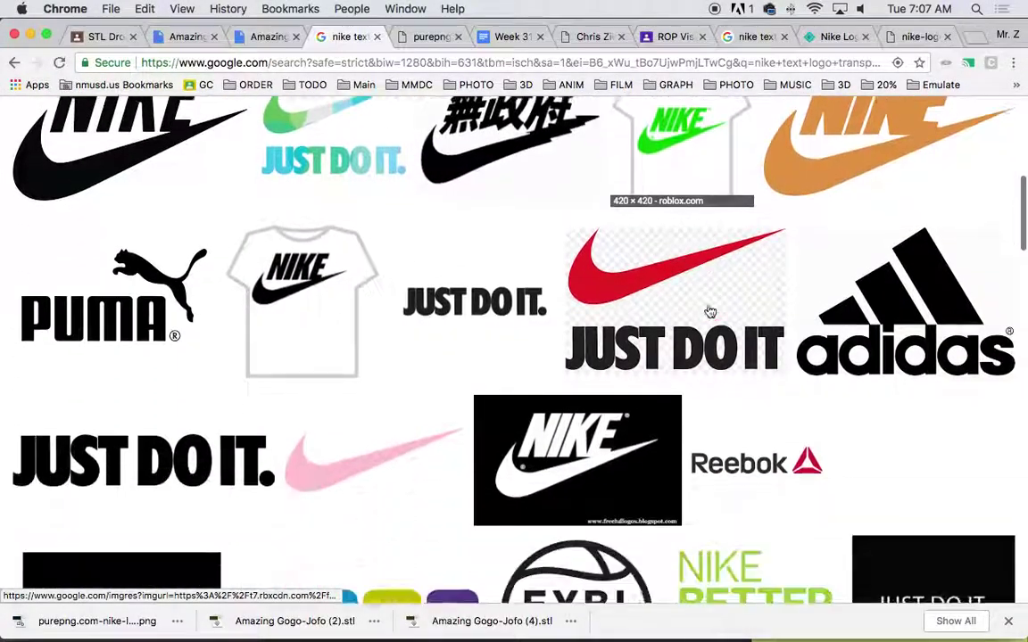
scroll(710, 311, "down", 8)
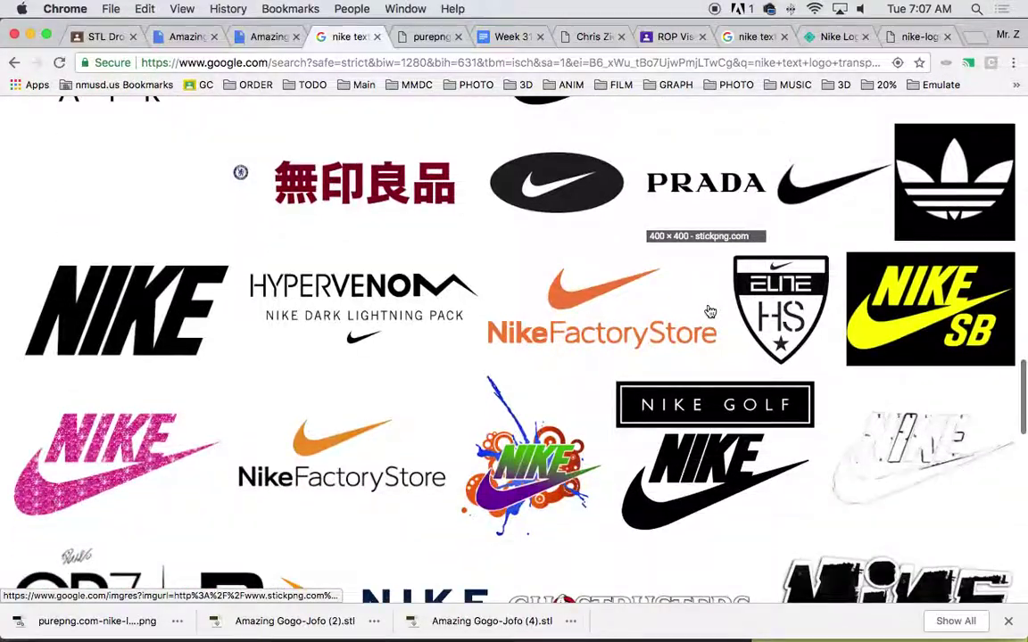
scroll(174, 306, "down", 12)
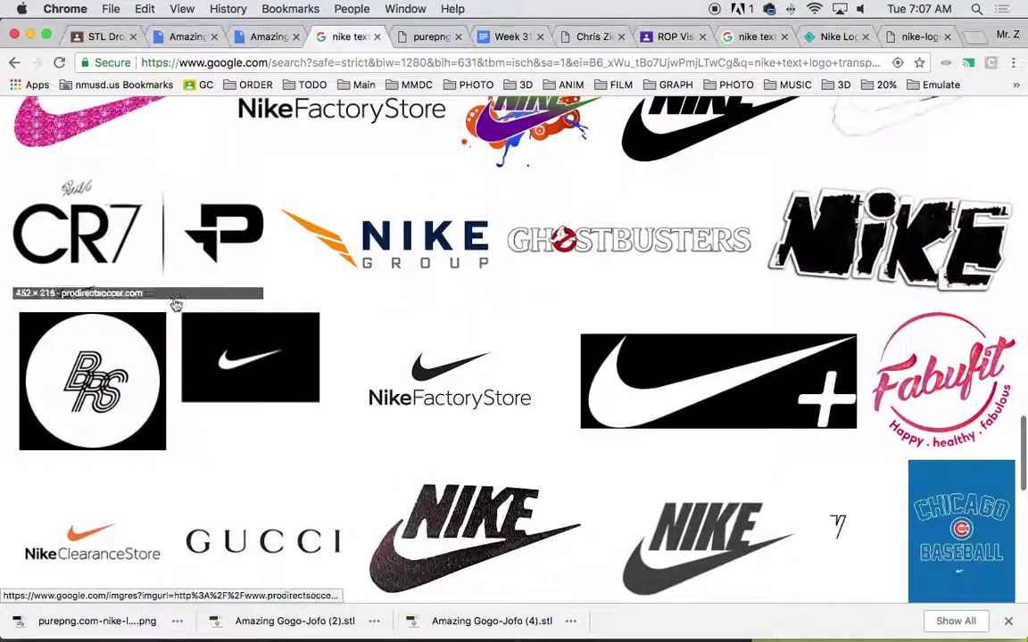
scroll(176, 305, "down", 12)
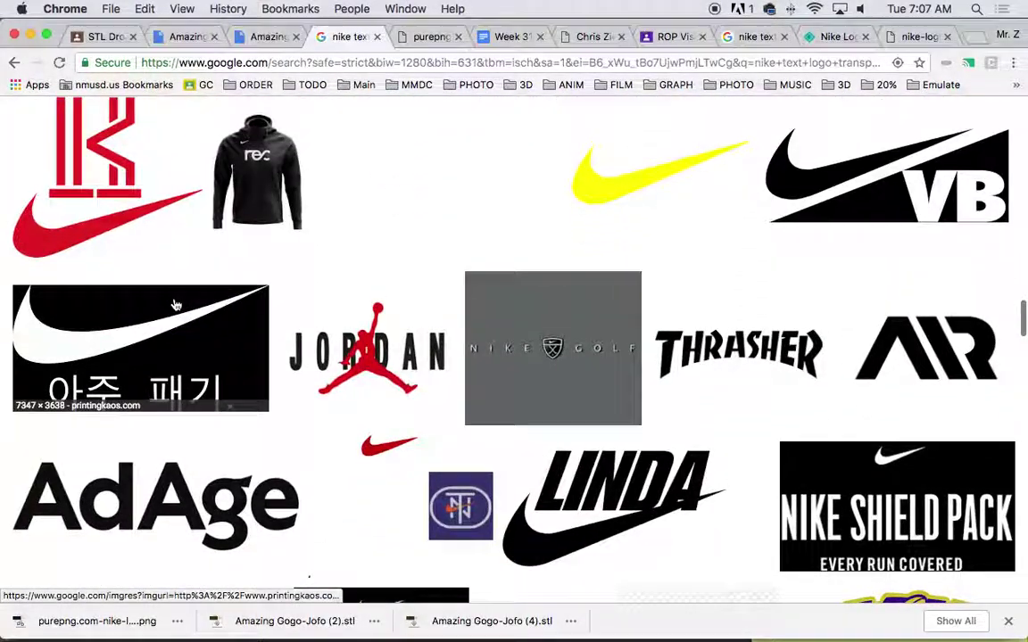
scroll(176, 305, "up", 20)
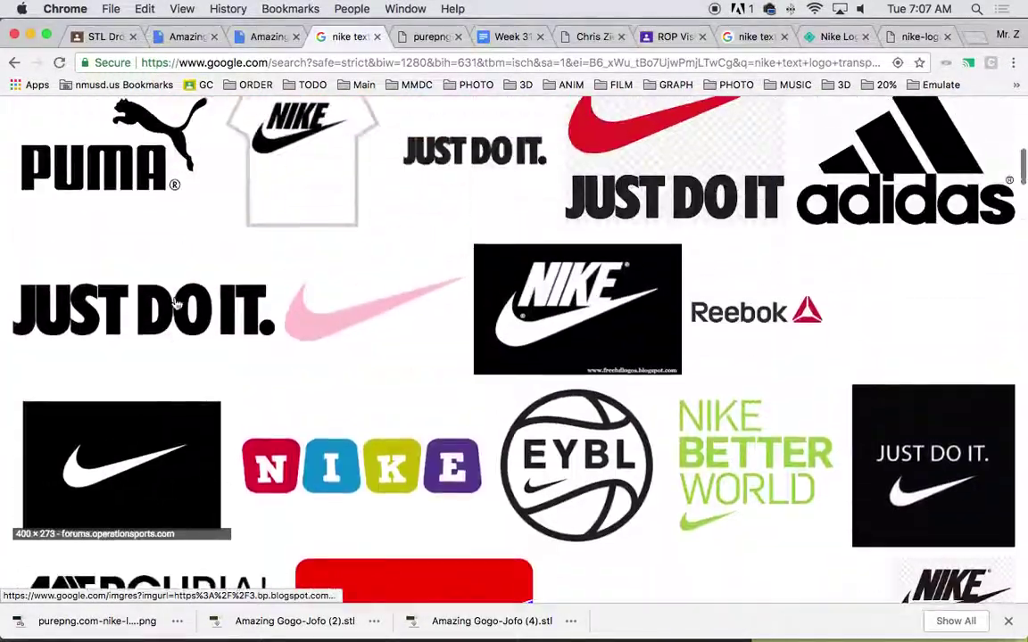
scroll(201, 257, "up", 3)
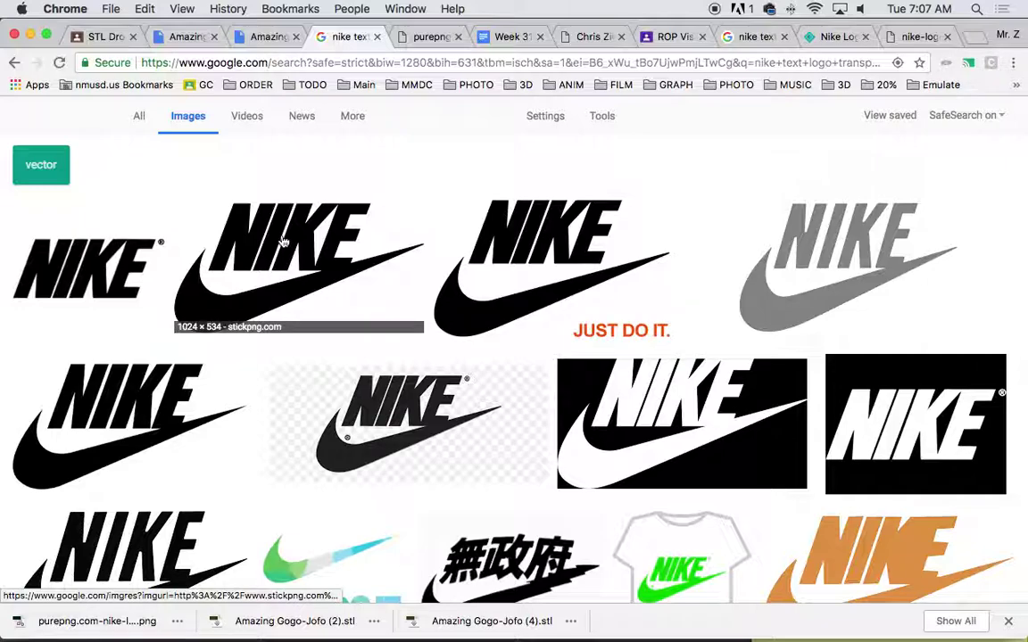
scroll(282, 242, "up", 2)
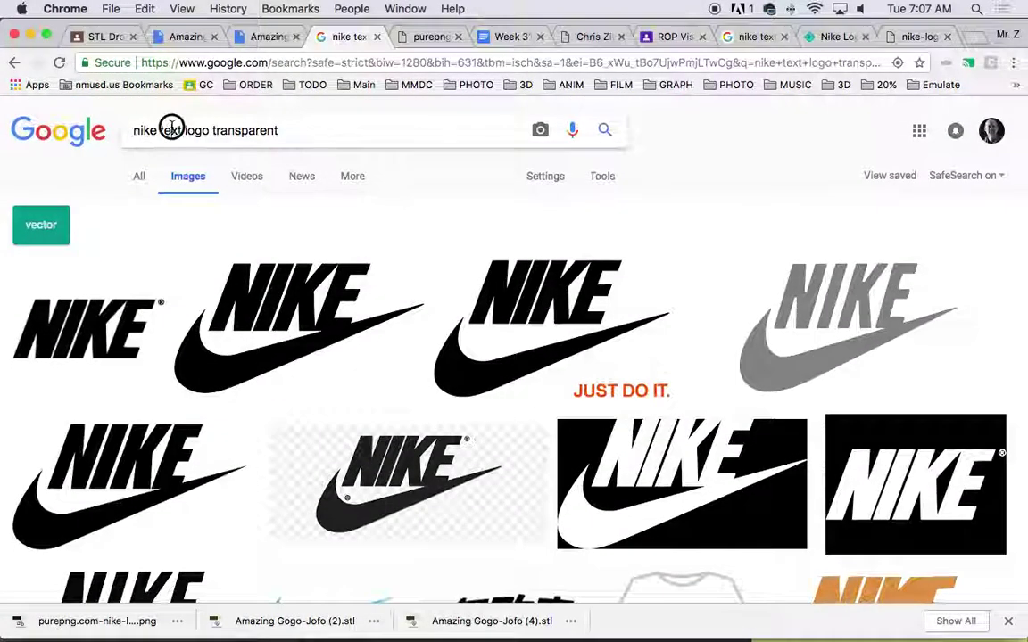
double_click(170, 129)
Search 'nike logo transparent' again and preview the first Nike logo result
key("BackSpace")
key("Return")
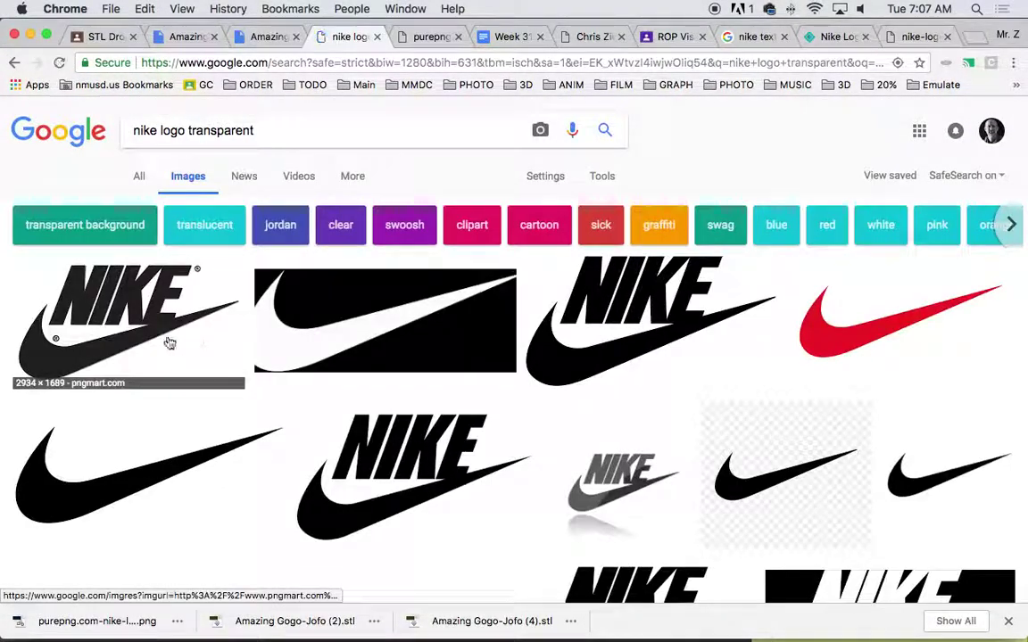
left_click(183, 302)
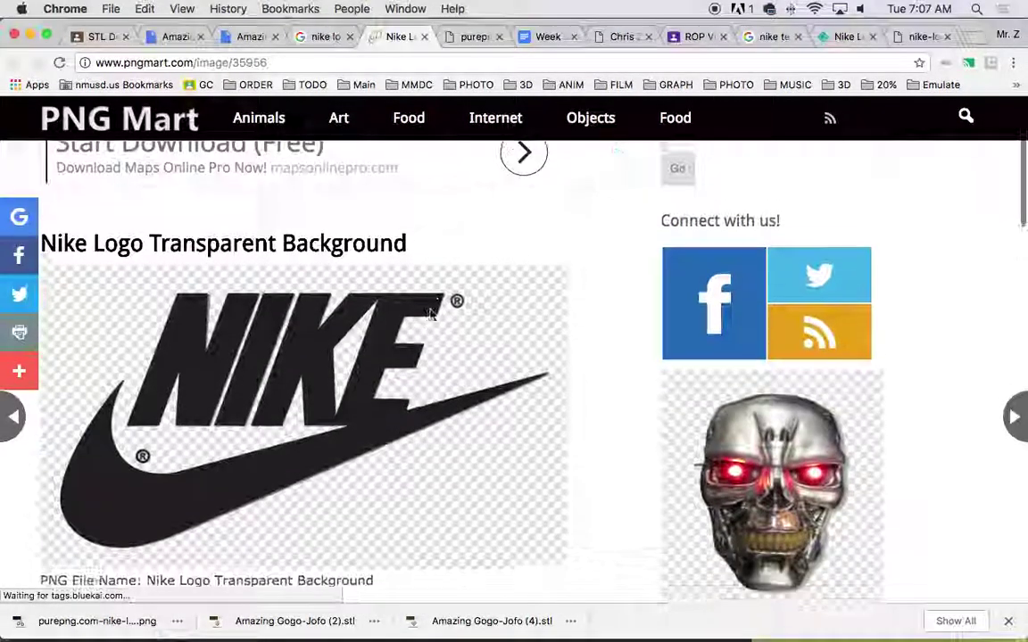
Open the full-size Nike logo PNG in a new tab, and open the saved swoosh in Photoshop
right_click(347, 302)
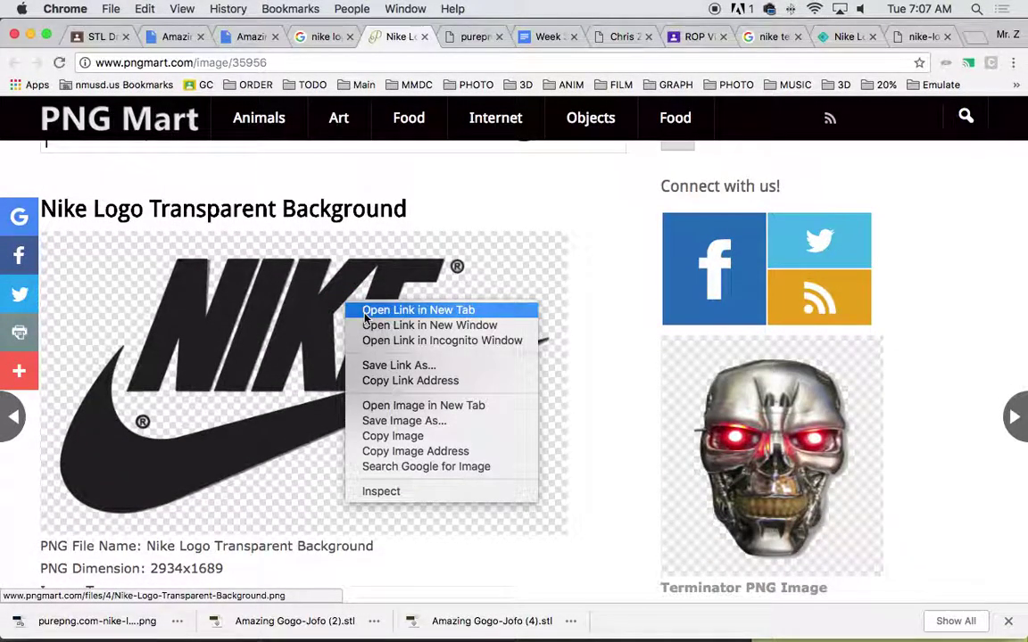
left_click(429, 407)
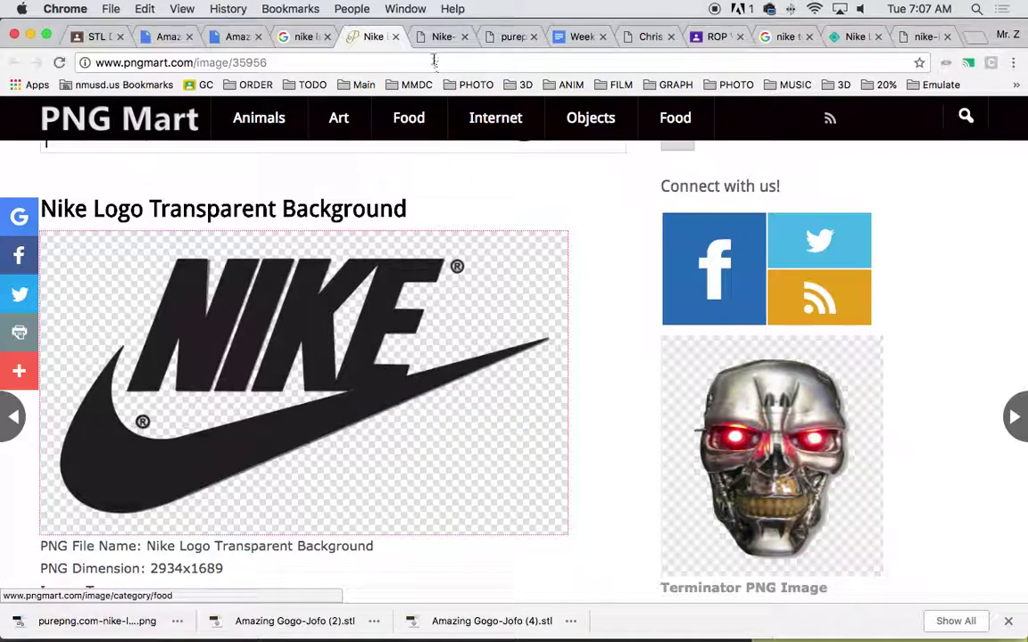
left_click(437, 36)
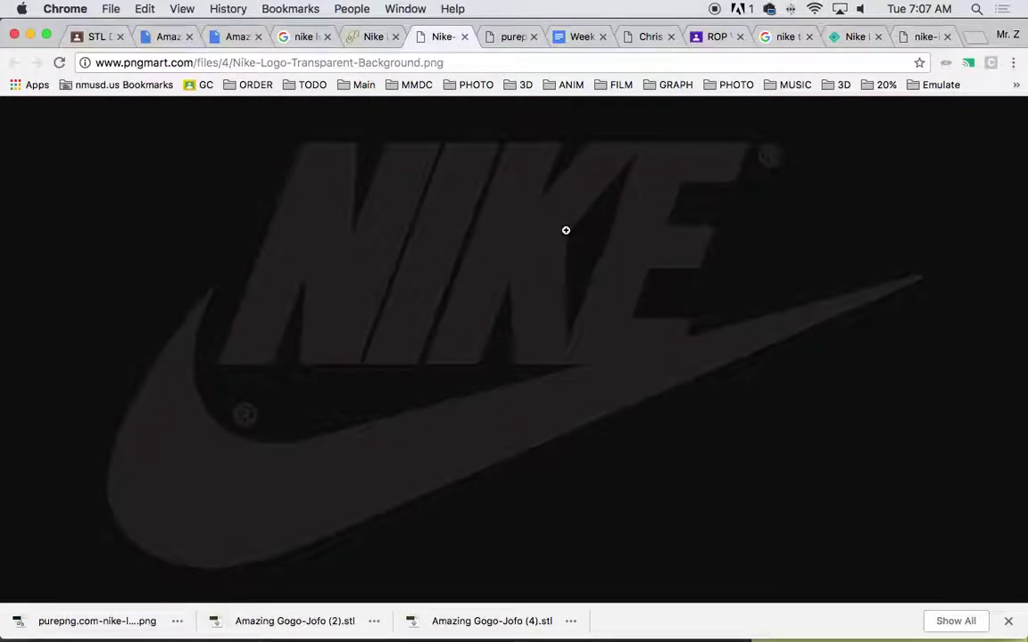
left_click(137, 621)
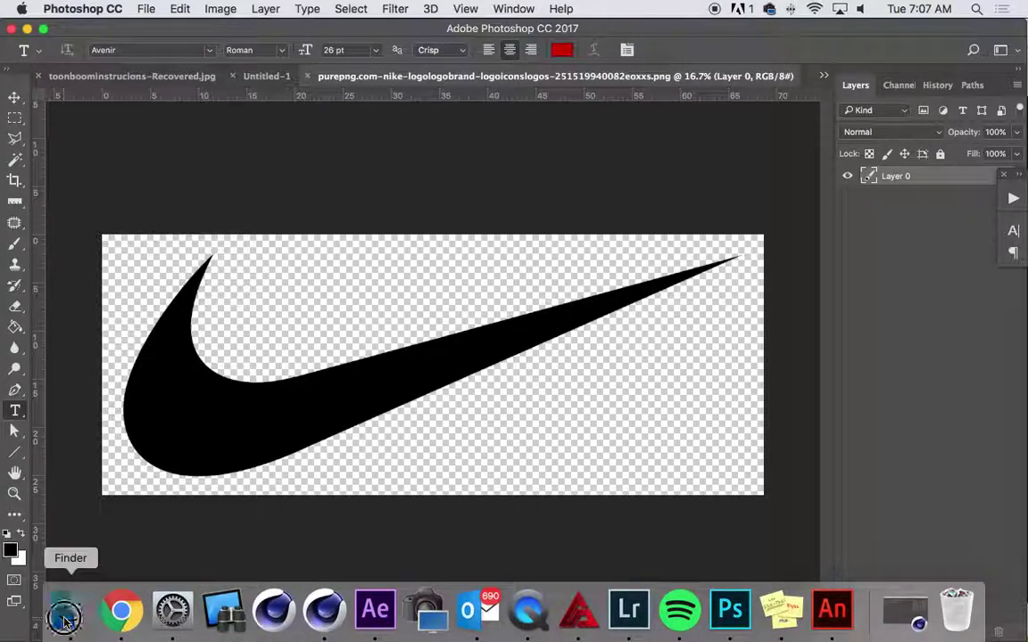
left_click(69, 614)
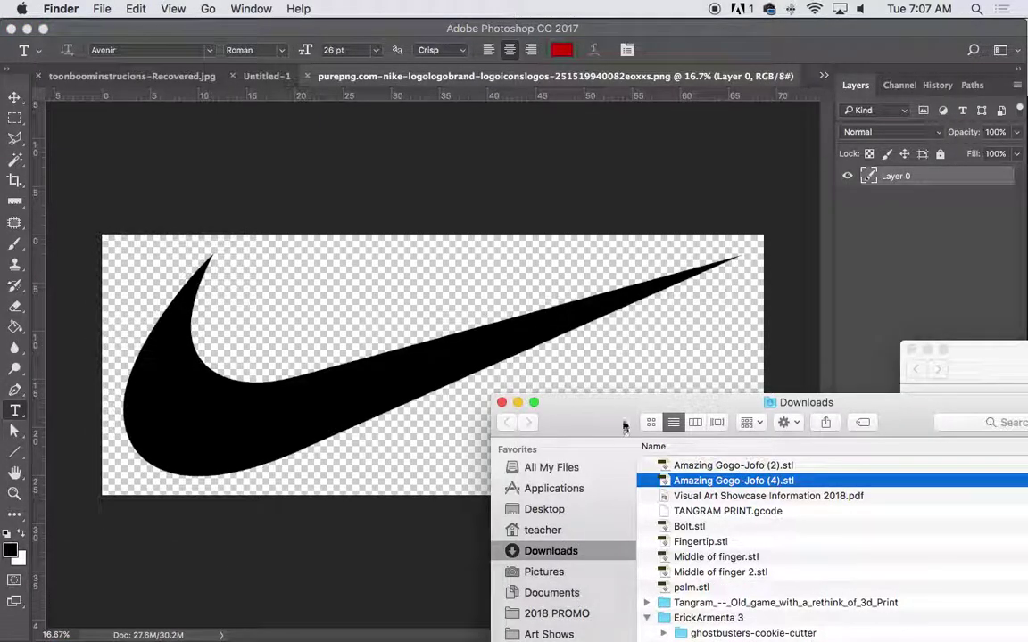
left_click_drag(624, 427, 543, 298)
key("super+Tab")
key("super+Tab")
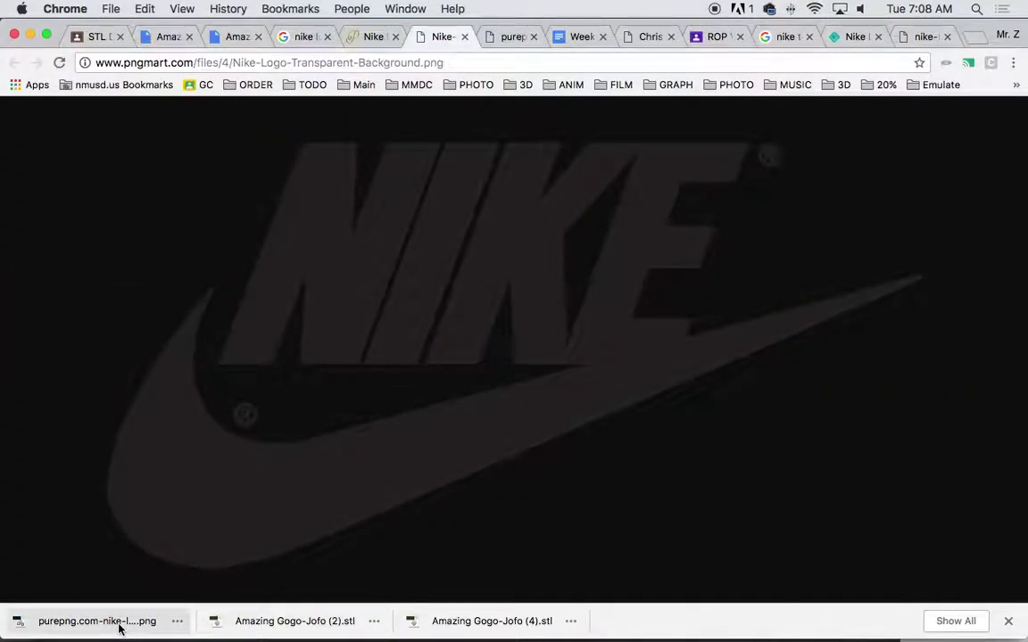
Save Nike-Logo-Transparent-Background.png to the Desktop and open it in Photoshop
right_click(372, 408)
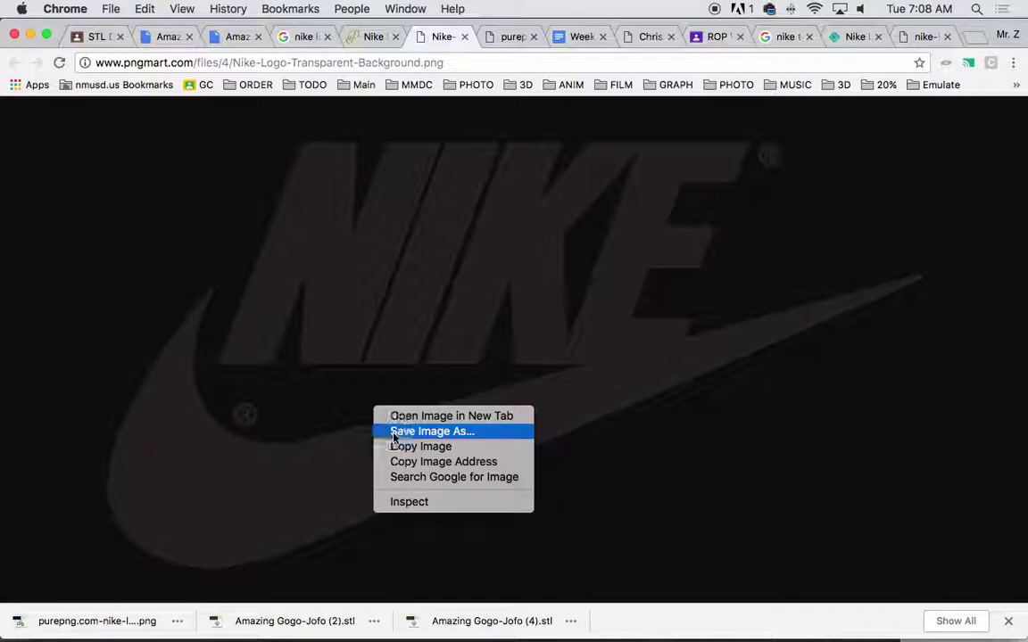
left_click(395, 432)
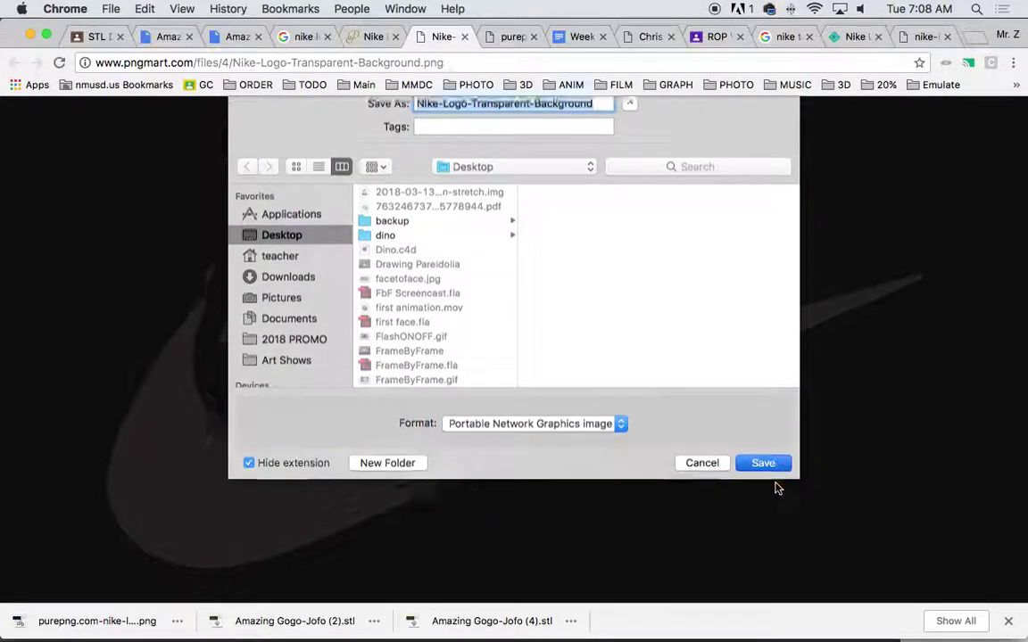
key("Return")
left_click(126, 617)
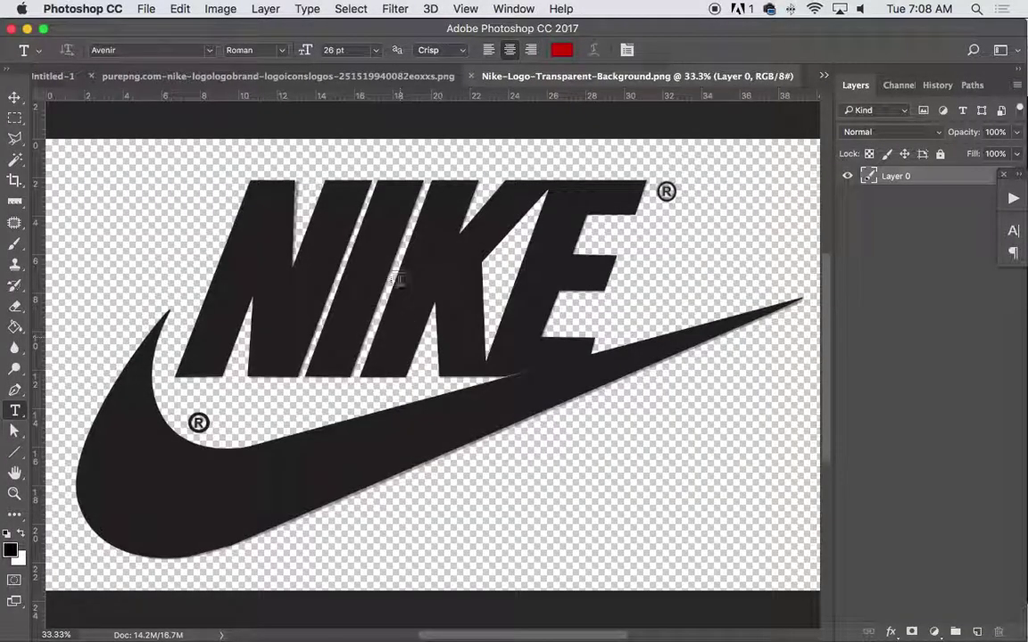
Zoom in on the NIKE lettering and choose the Polygonal Lasso tool
key("z")
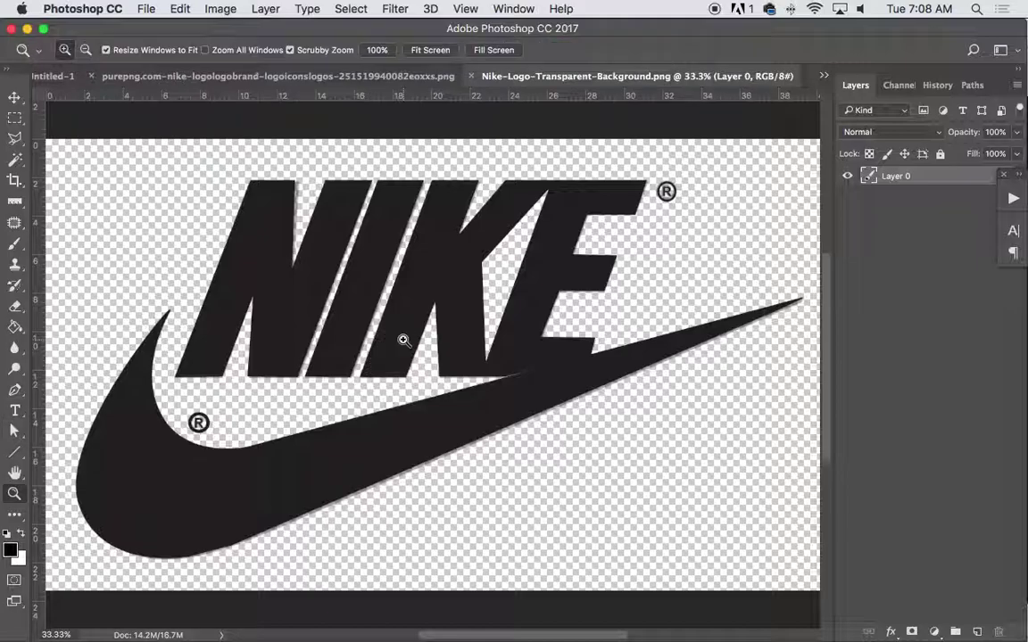
left_click(402, 337)
left_click_drag(238, 279, 315, 329)
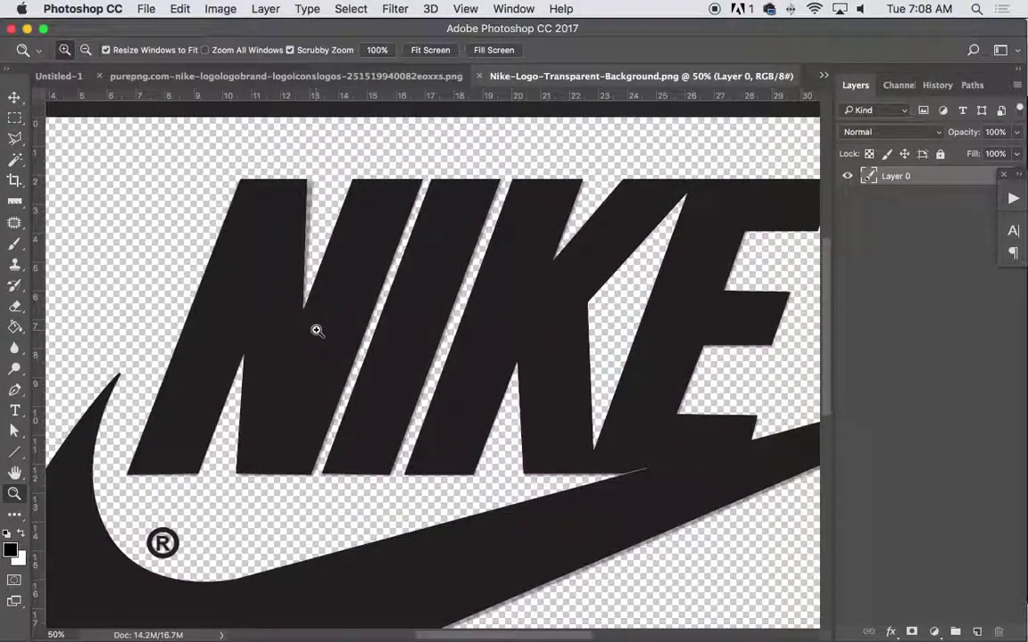
left_click(16, 139)
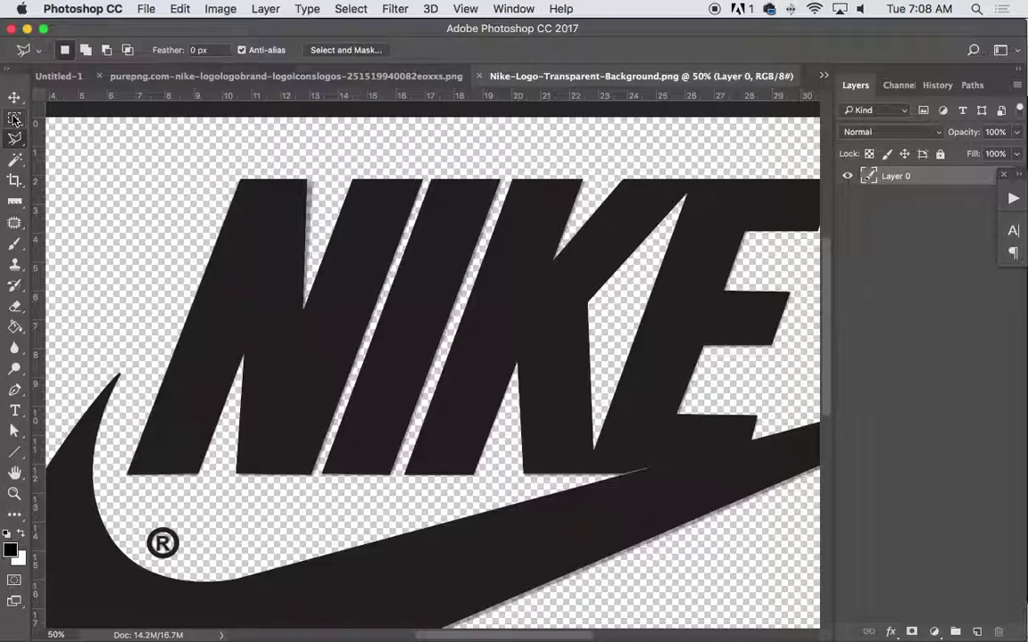
left_click(16, 138)
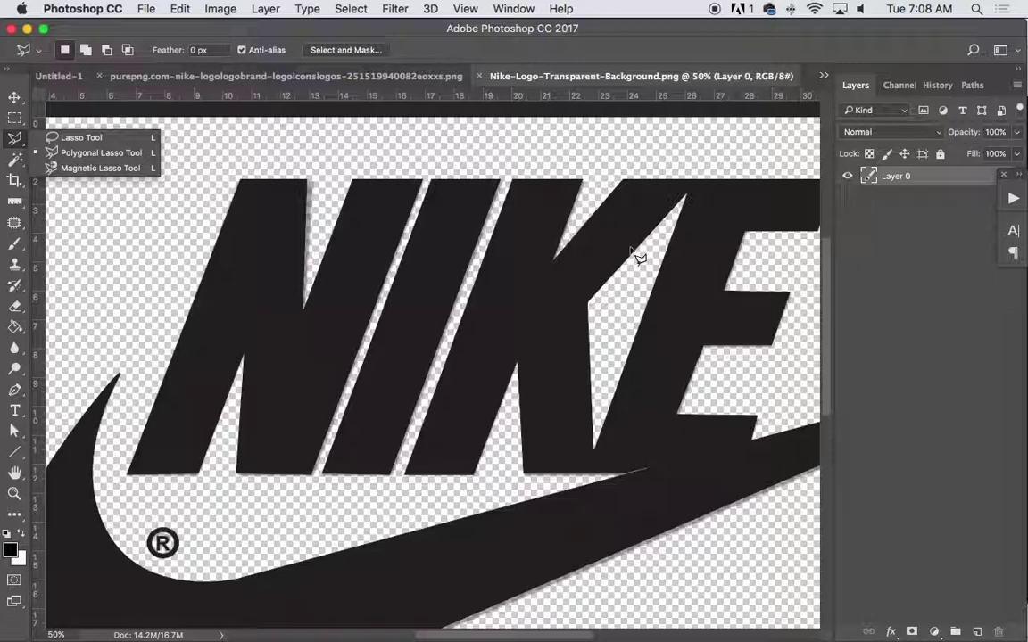
left_click(105, 153)
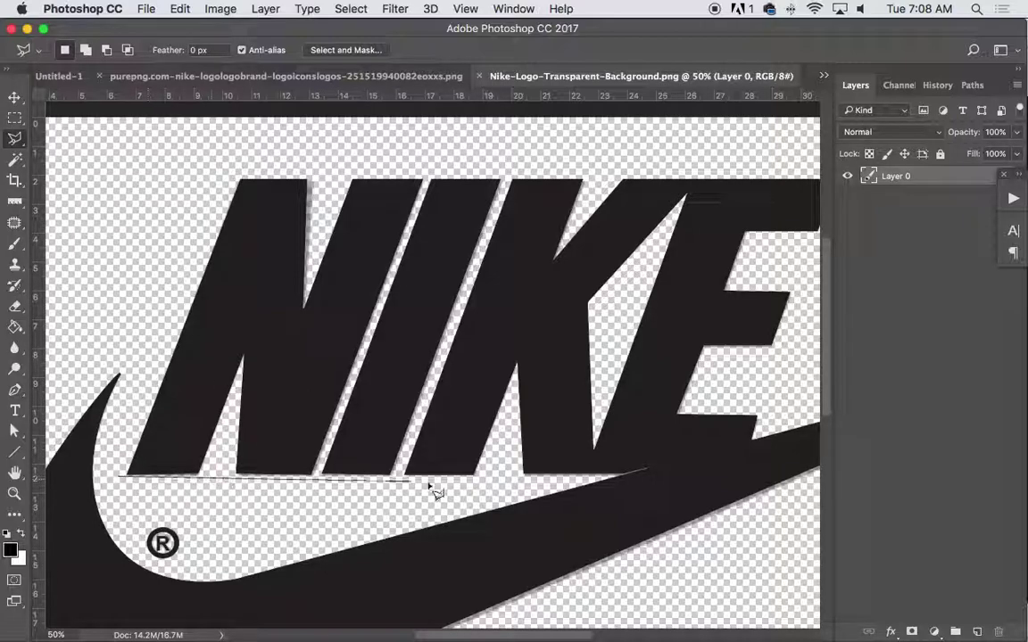
Trace lasso corners along the lettering's baseline and around the E
left_click(562, 477)
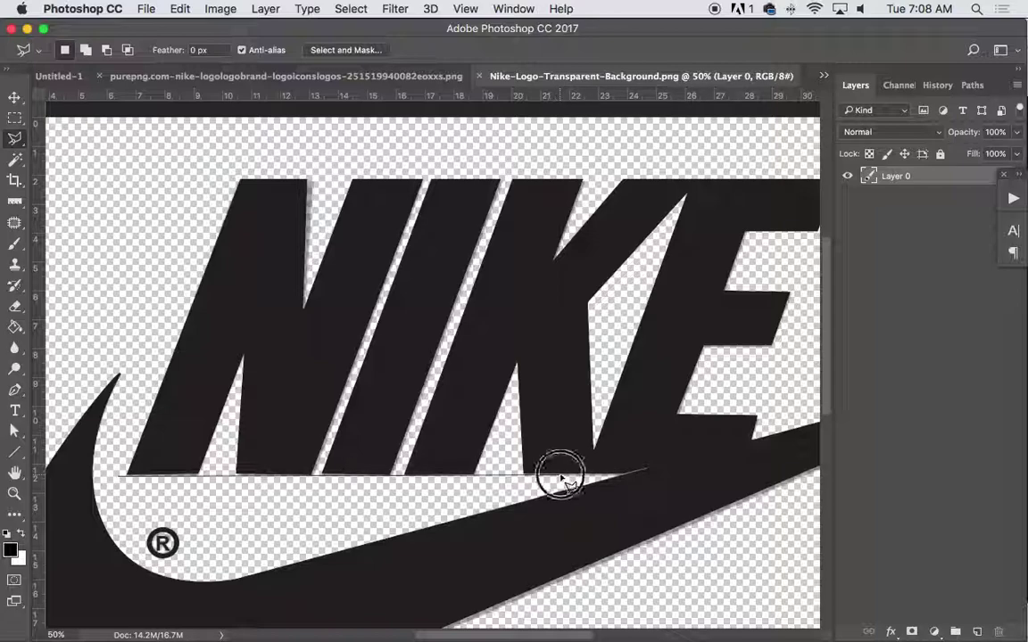
left_click(810, 481)
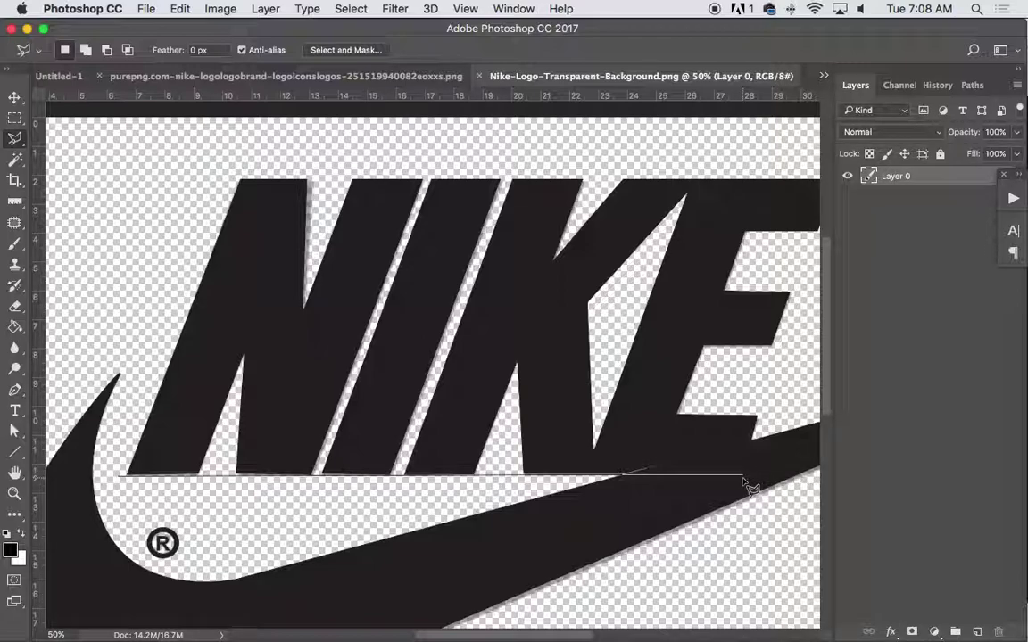
left_click(746, 474)
left_click(761, 406)
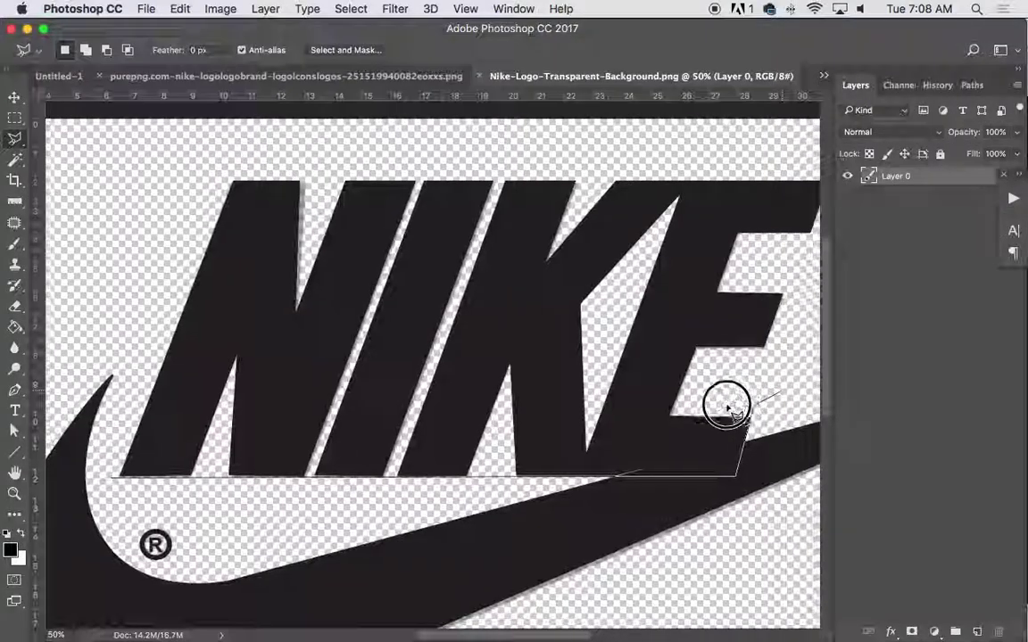
left_click_drag(724, 404, 603, 429)
left_click(615, 421)
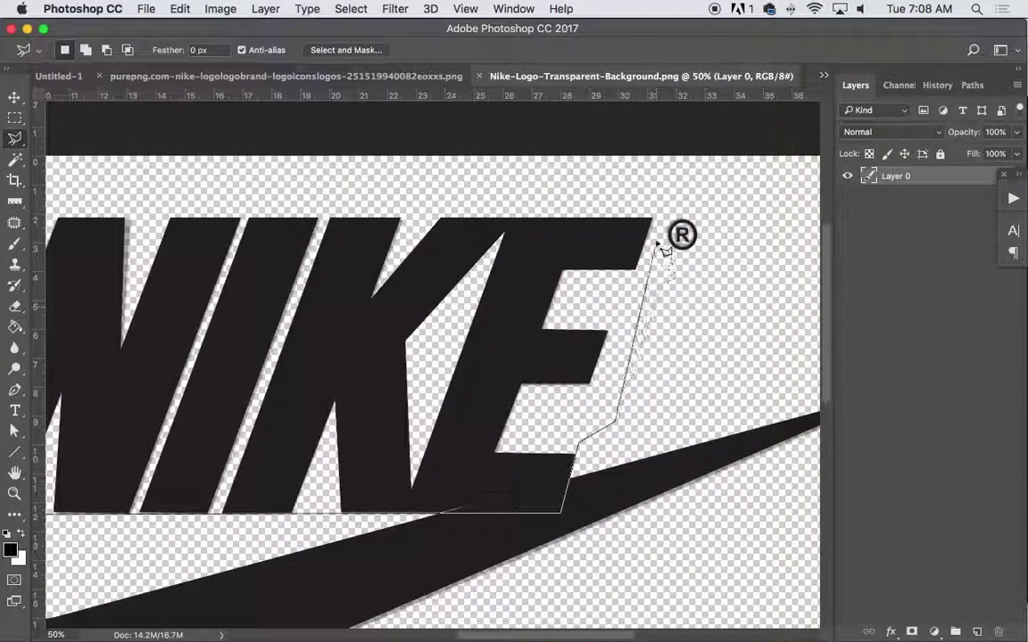
left_click(660, 203)
Carry the outline around the N, close the selection around NIKE, and zoom out
left_click_drag(328, 198, 676, 206)
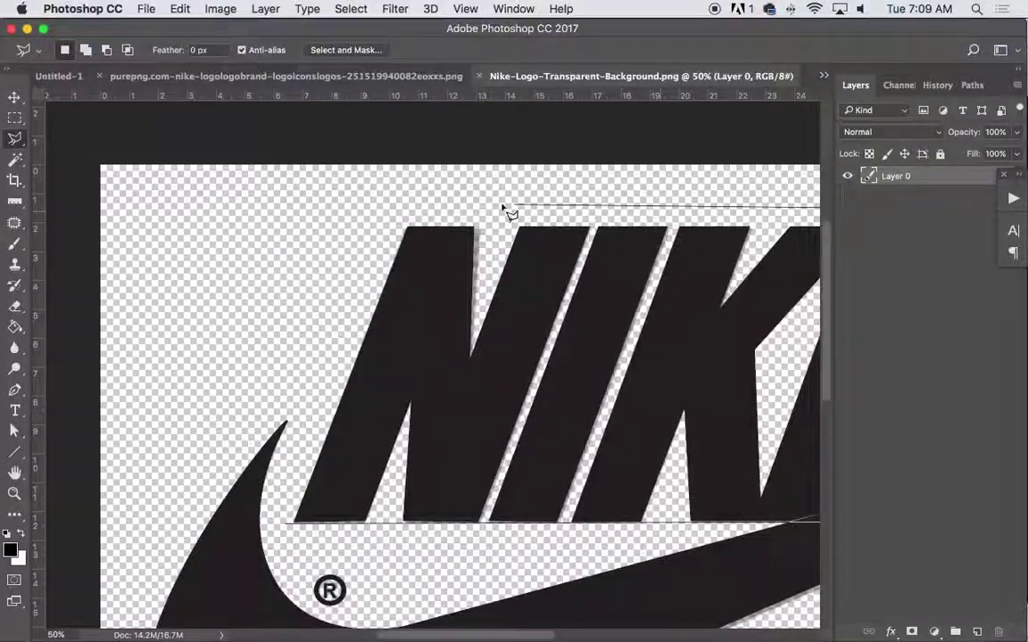
left_click(376, 205)
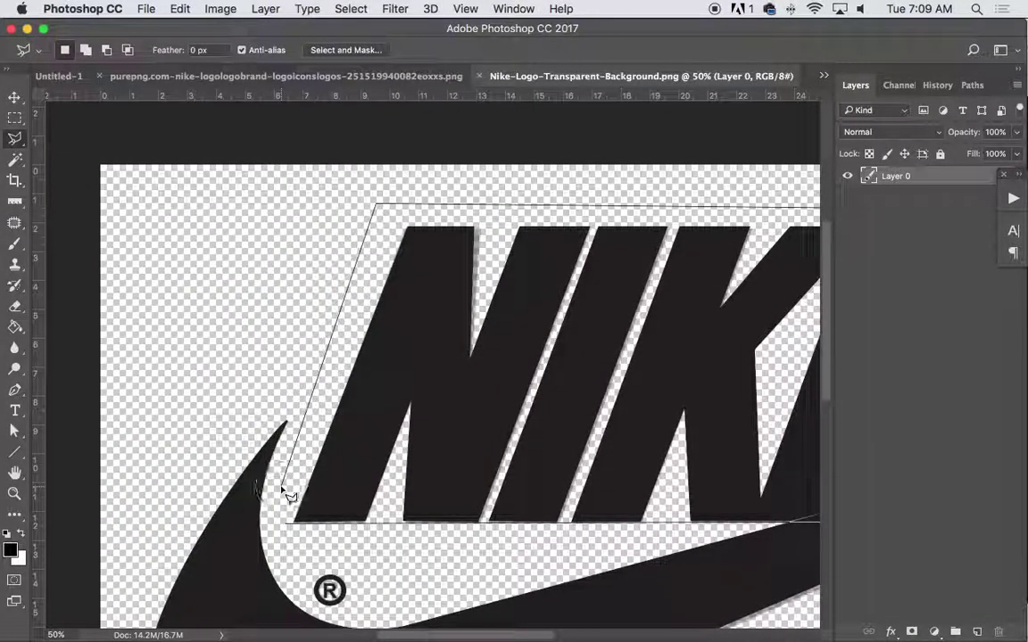
left_click(283, 484)
left_click(287, 530)
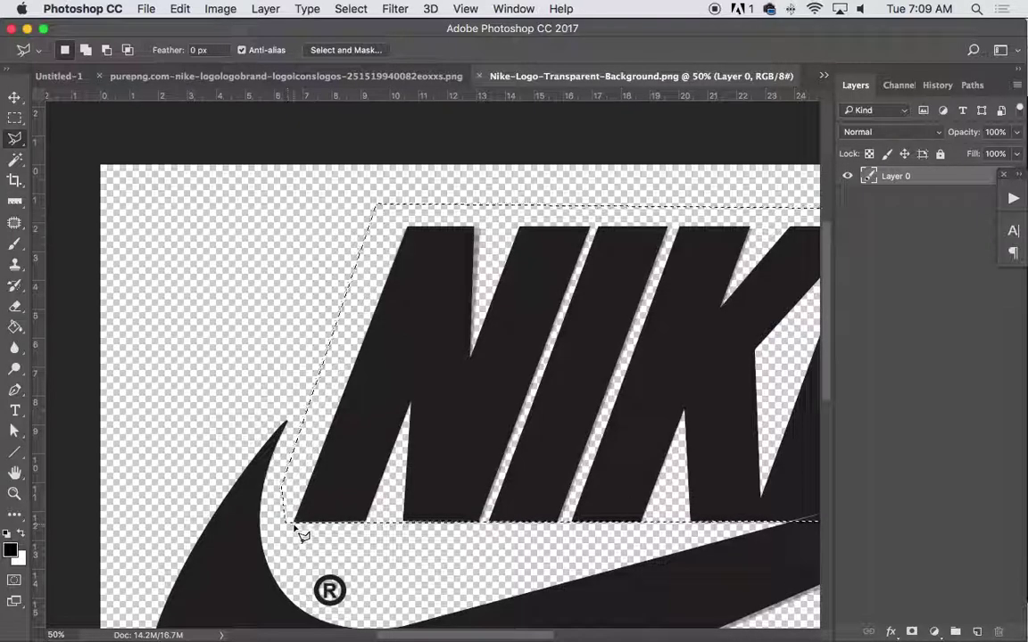
scroll(514, 375, "right", 3)
scroll(515, 375, "down", 1)
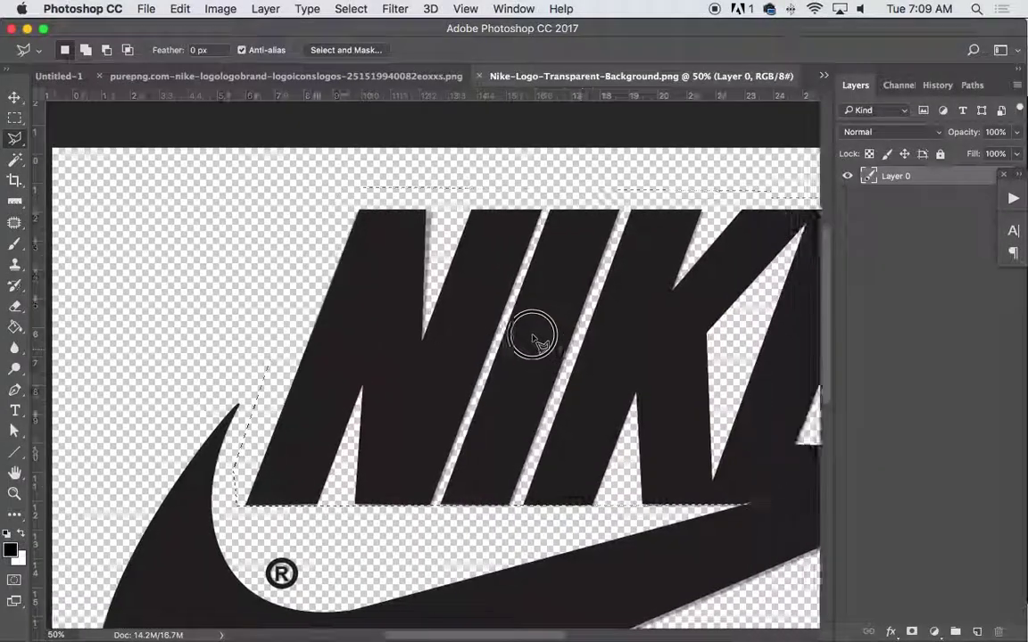
key("super+minus")
key("super+minus")
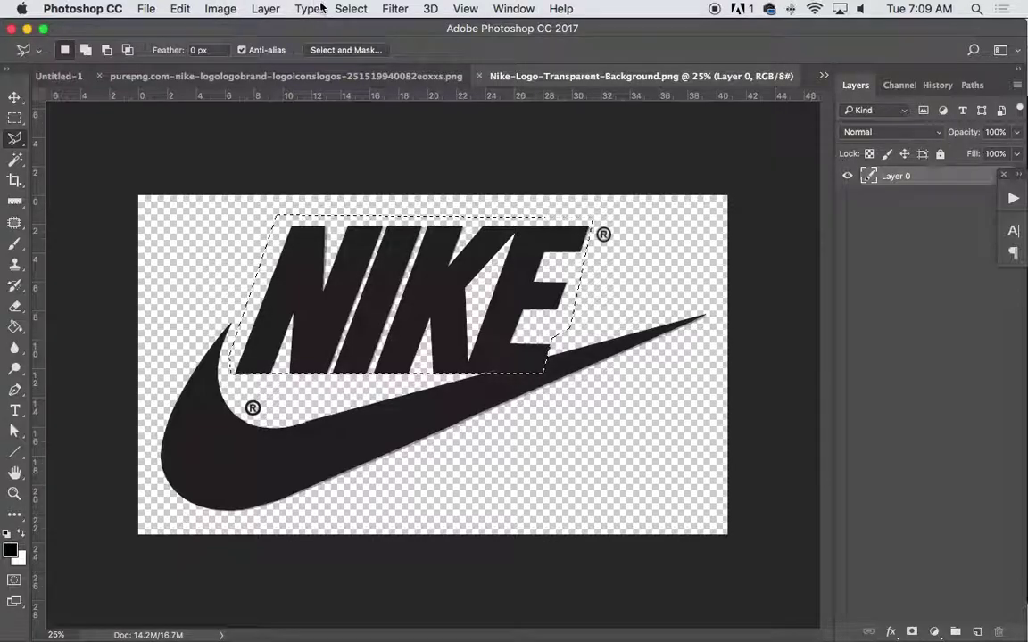
Invert the selection, delete the swoosh and ® marks, and deselect
left_click(350, 8)
left_click(360, 75)
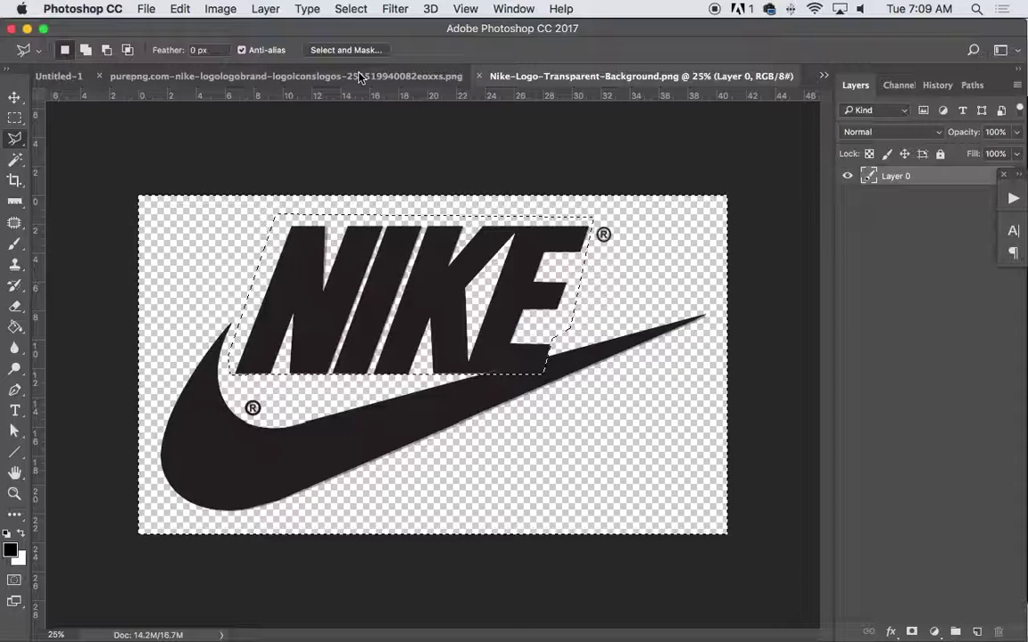
key("Delete")
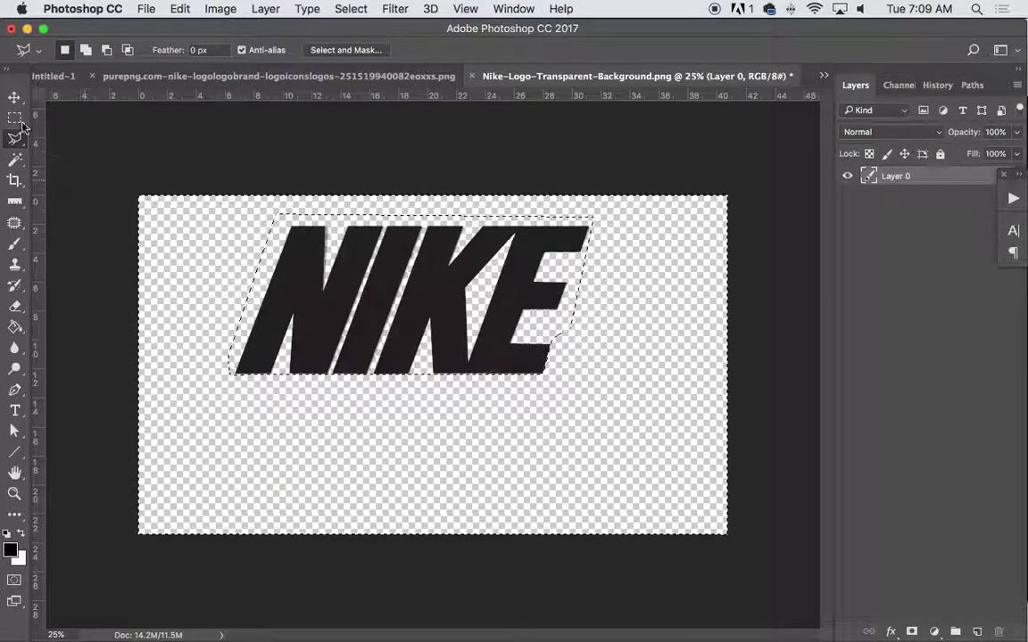
key("m")
left_click(245, 222)
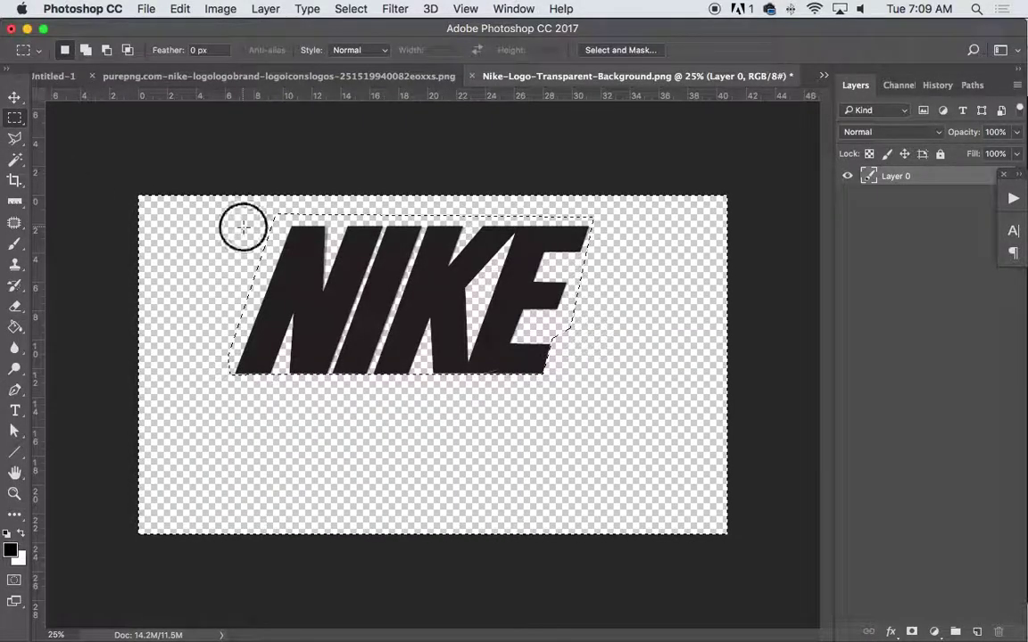
Crop the canvas tightly to the left, bottom, right and top edges of NIKE
left_click(14, 180)
left_click_drag(140, 363, 185, 366)
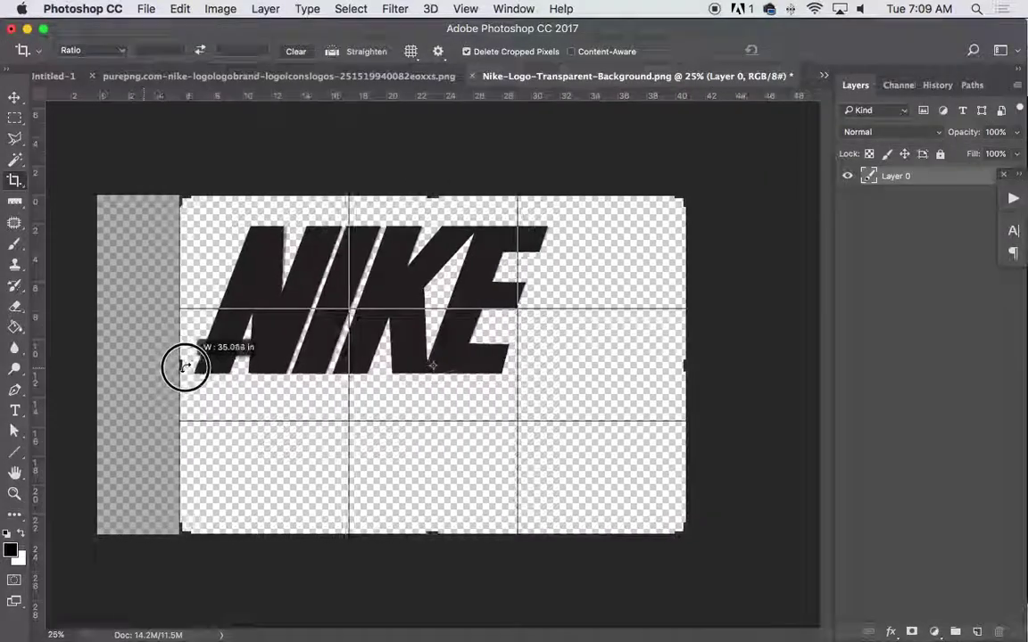
left_click_drag(429, 533, 429, 455)
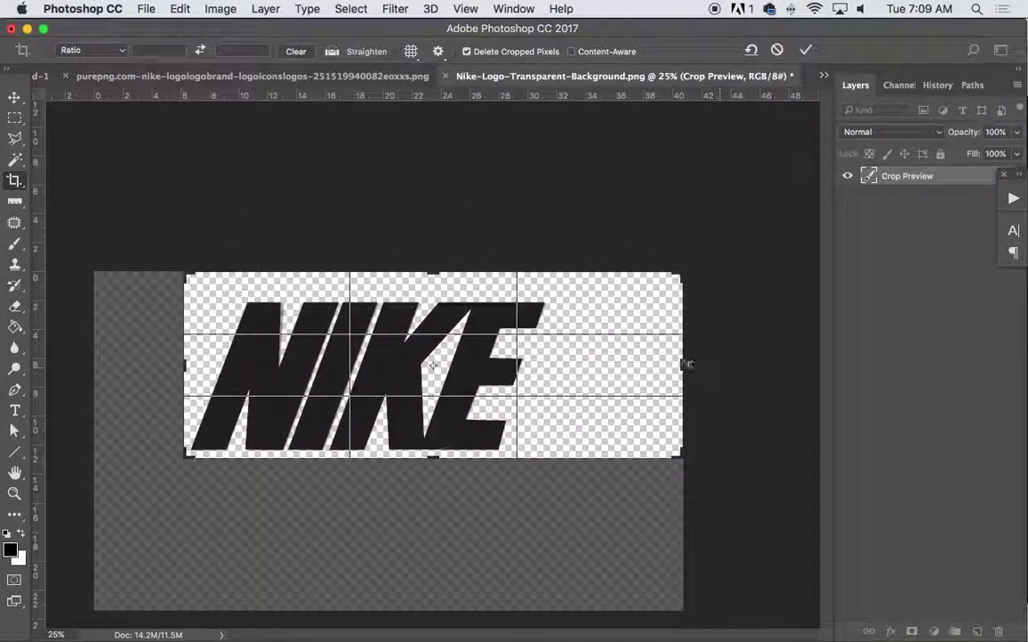
left_click_drag(688, 364, 616, 364)
left_click_drag(431, 270, 431, 283)
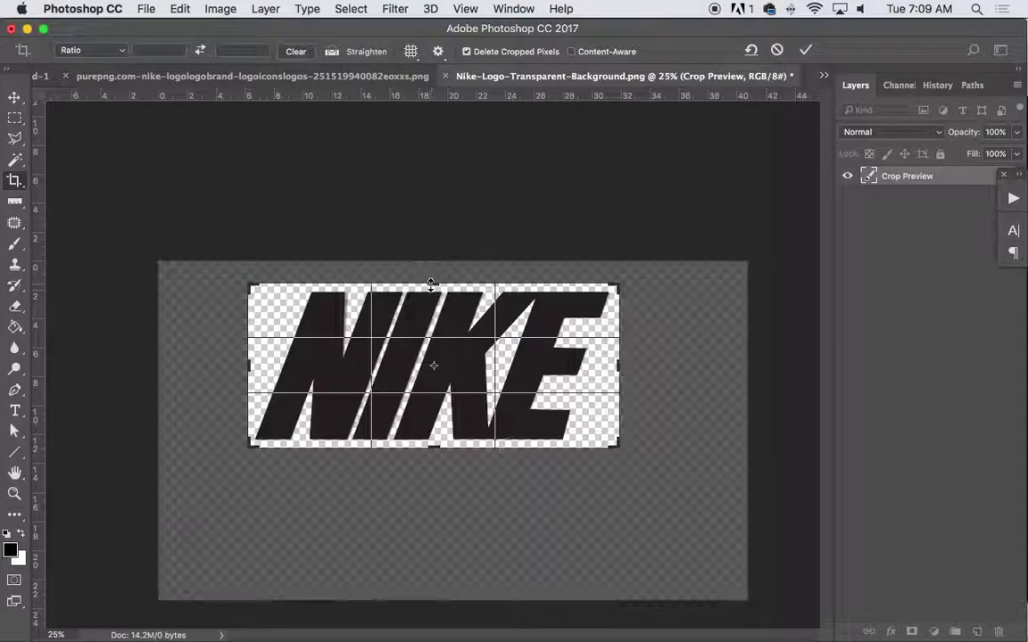
key("Return")
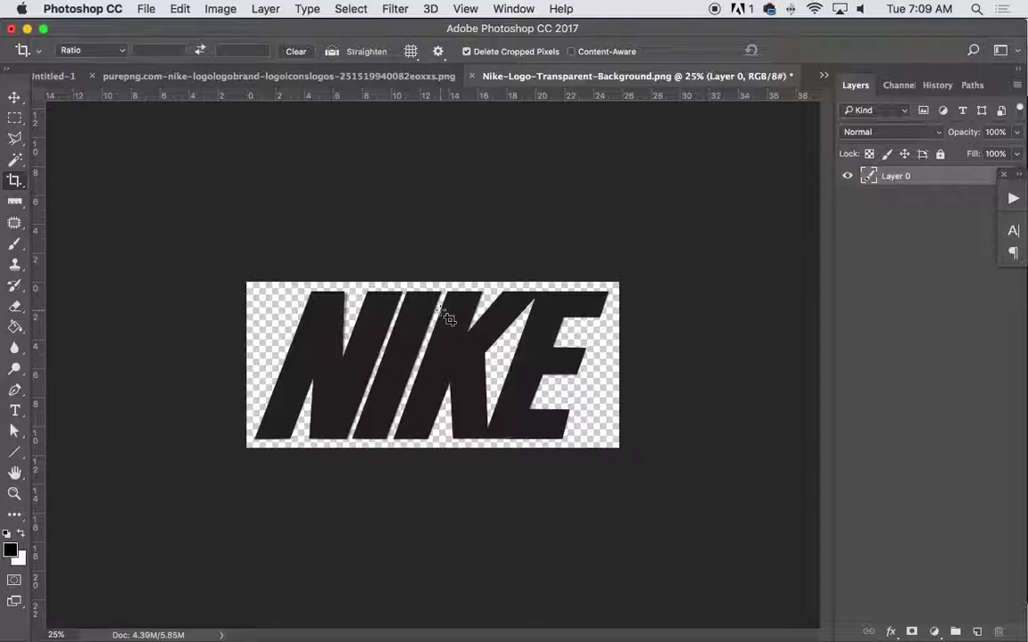
Save the wordmark image as Nike Type.png with the default PNG settings
left_click(353, 76)
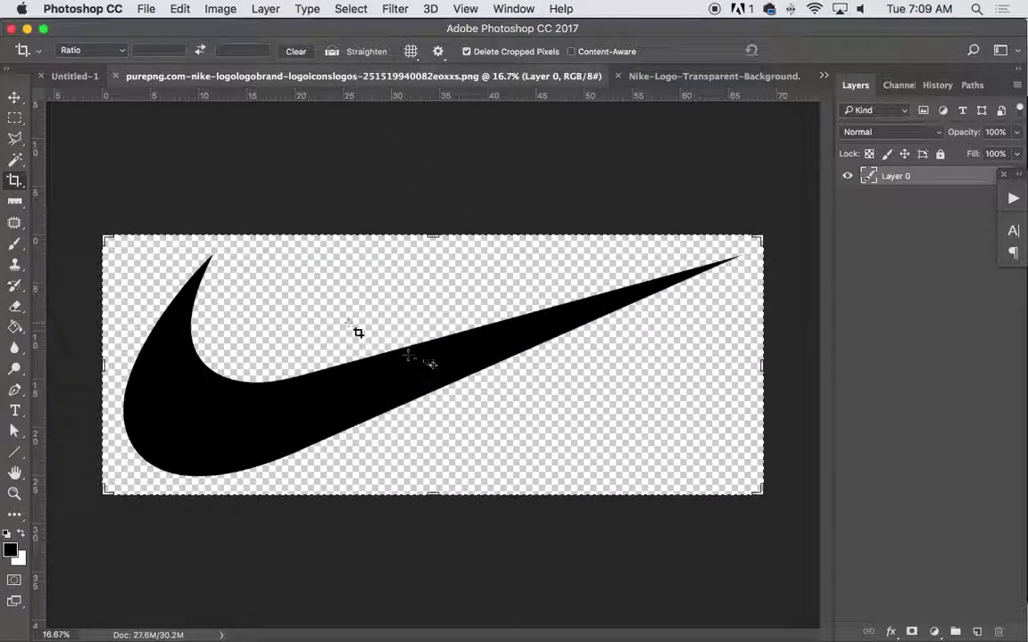
left_click(706, 75)
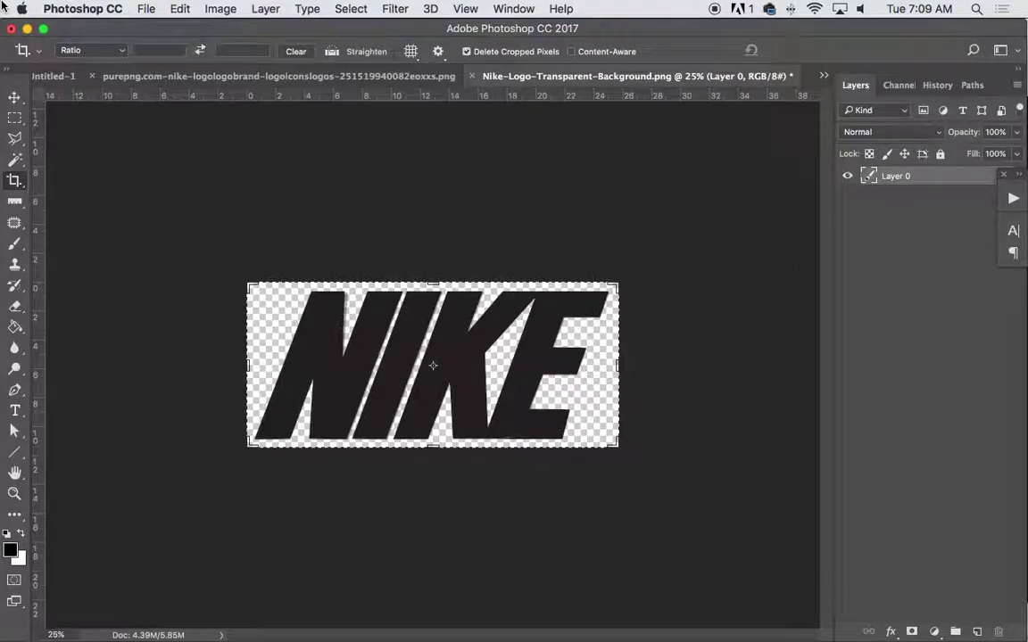
left_click(145, 7)
left_click(178, 173)
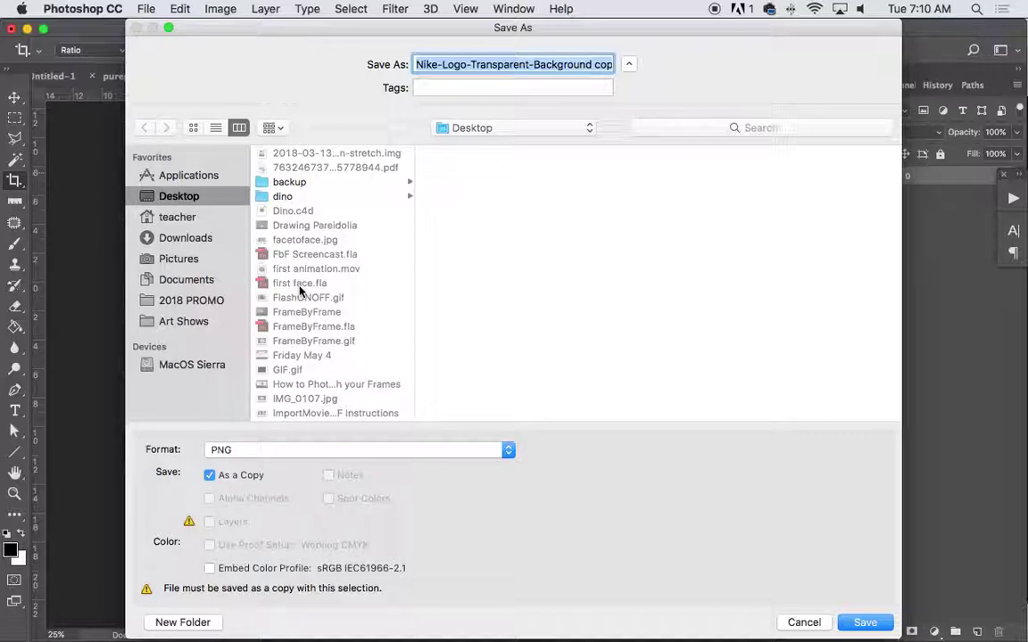
left_click_drag(316, 37, 373, 18)
type("Nike Type.png")
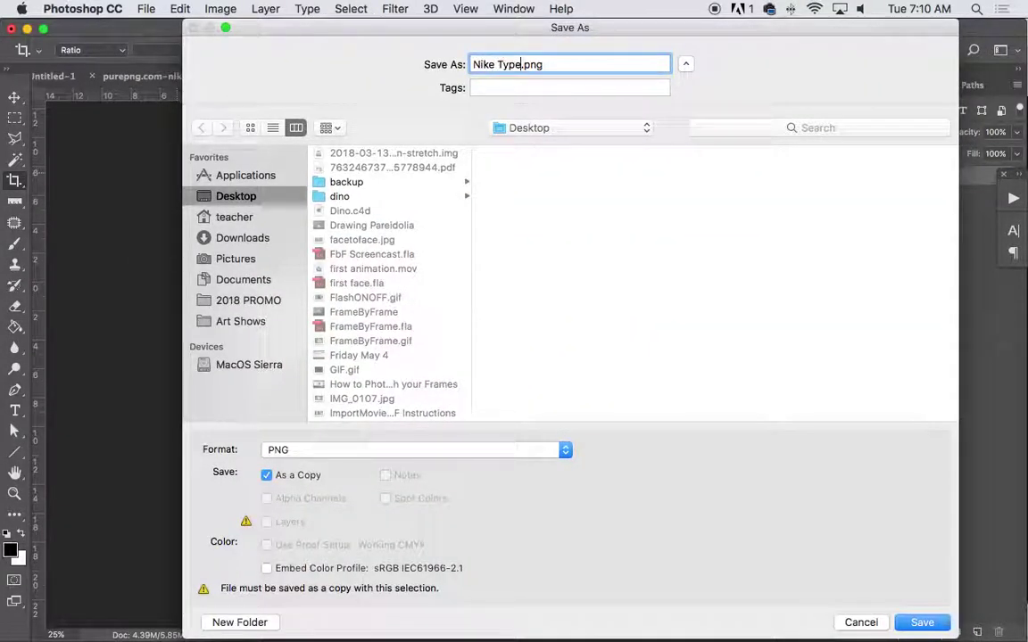
key("Return")
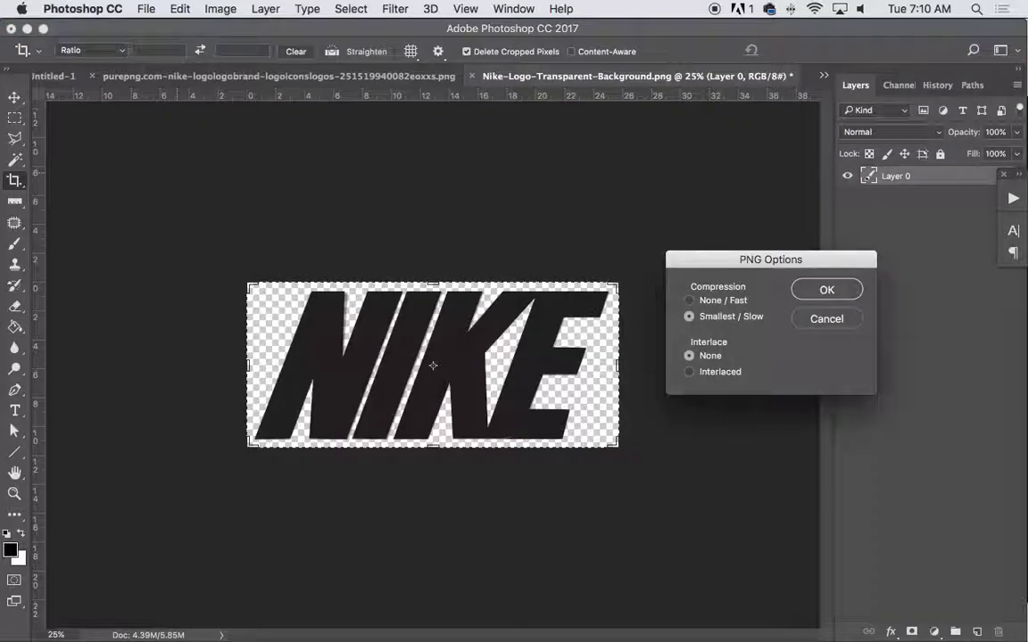
left_click(820, 290)
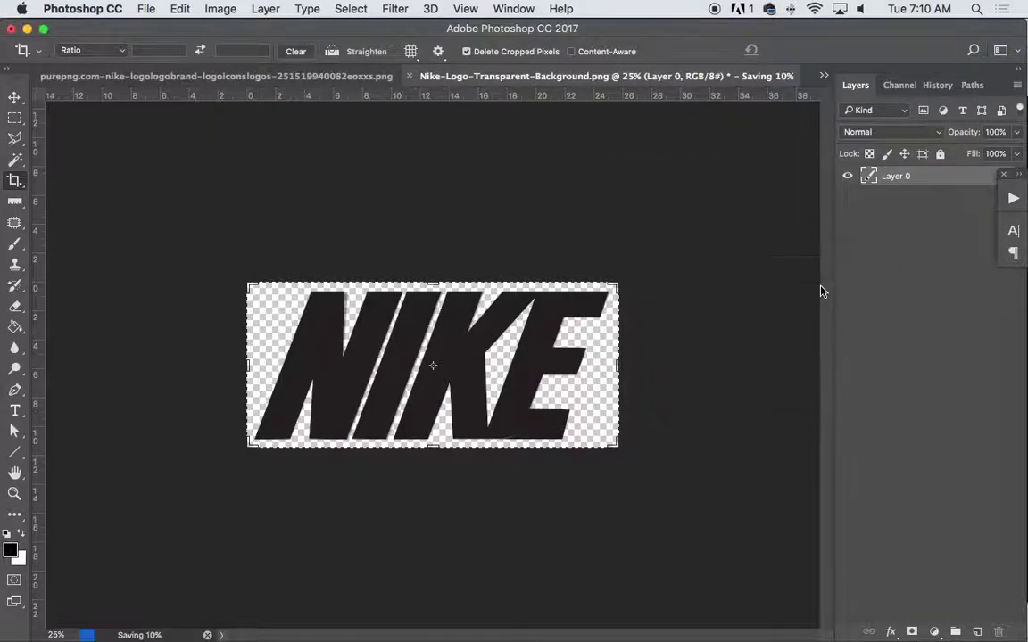
Save the swoosh image as nike swoosh.png, then bring After Effects to the front
left_click(300, 76)
key("super+shift+s")
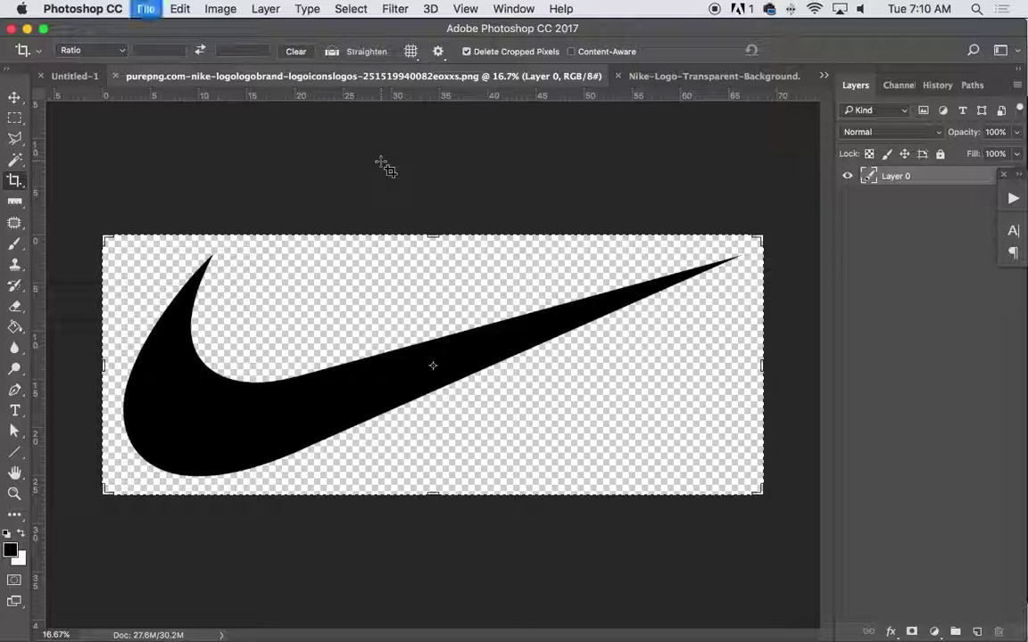
type("nike")
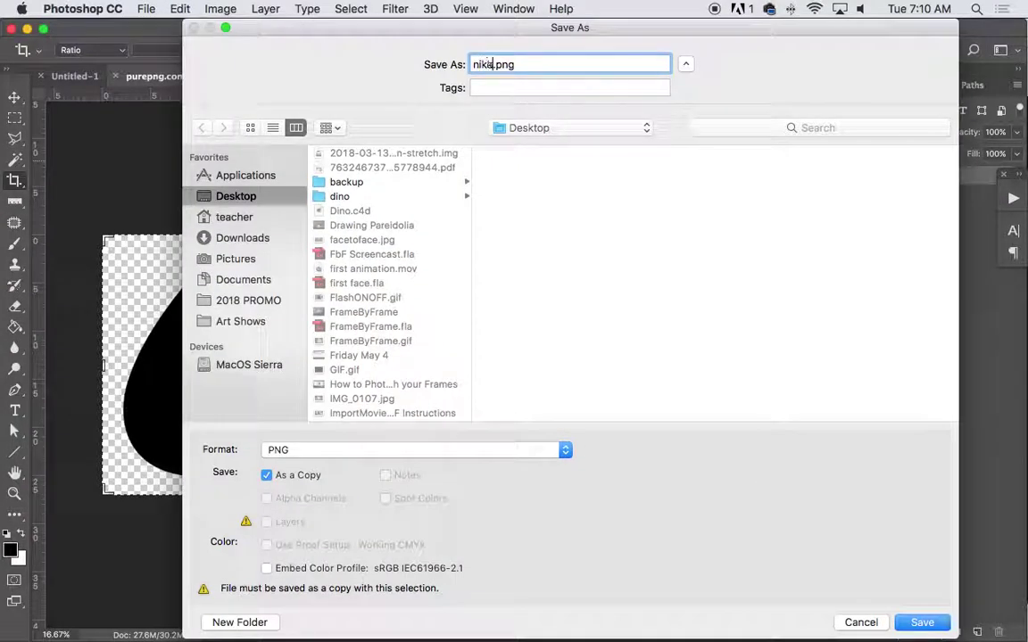
type(" swoosh")
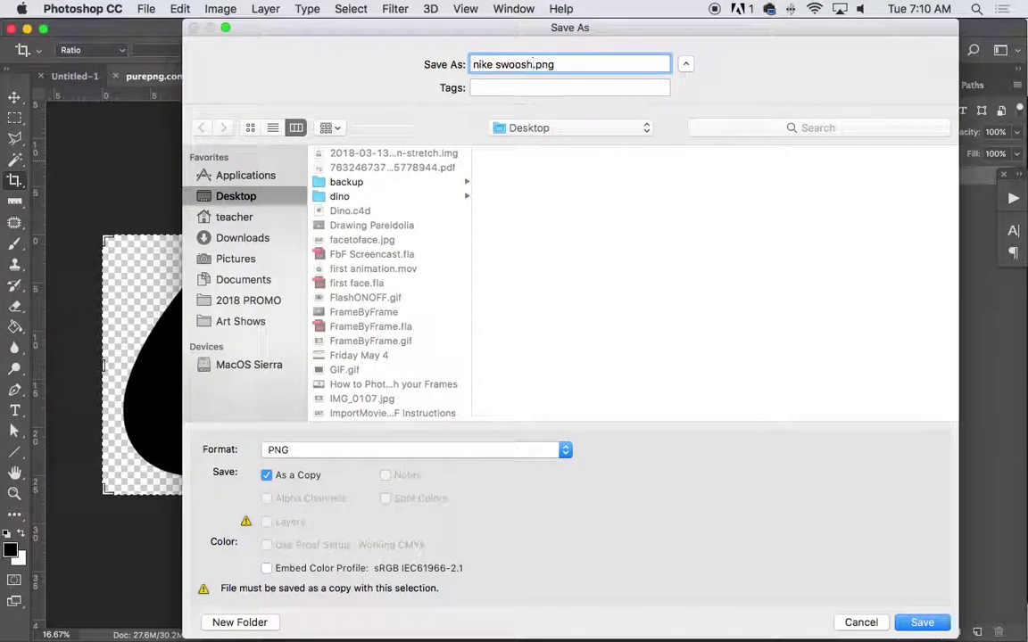
left_click(927, 622)
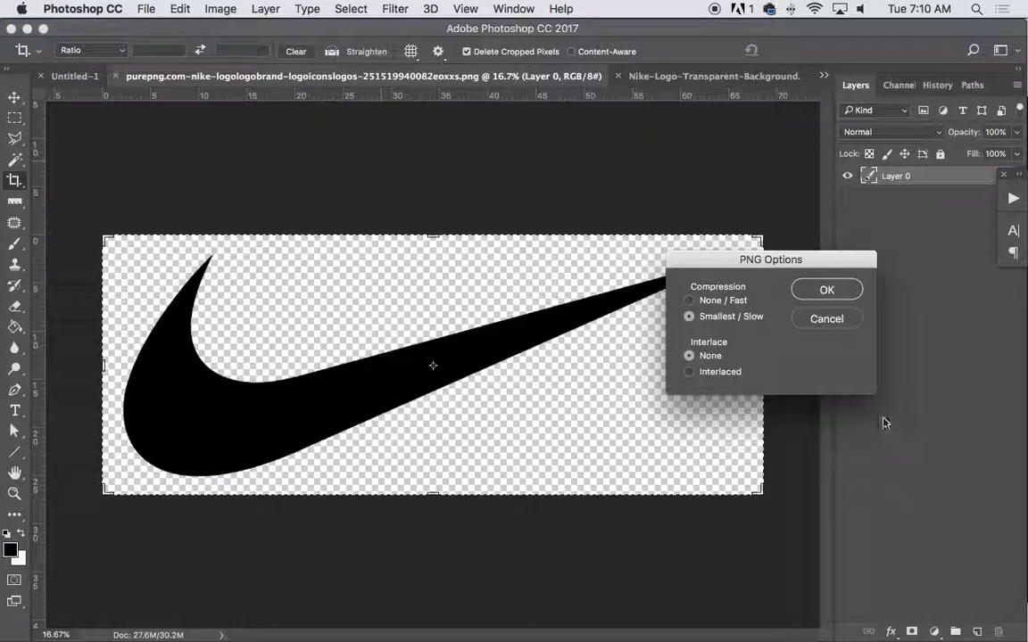
left_click(819, 292)
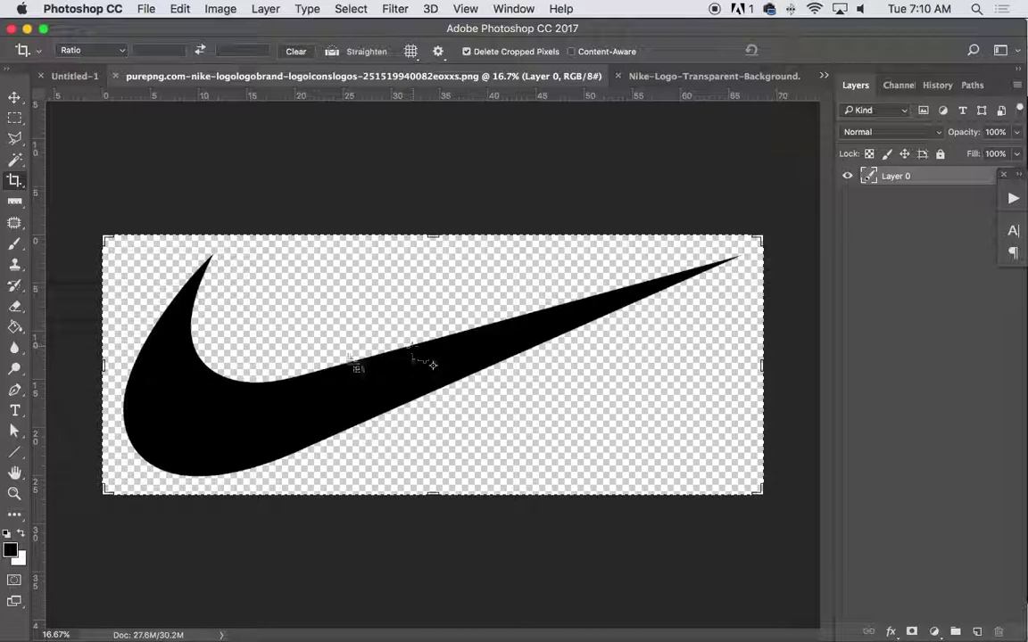
left_click(368, 628)
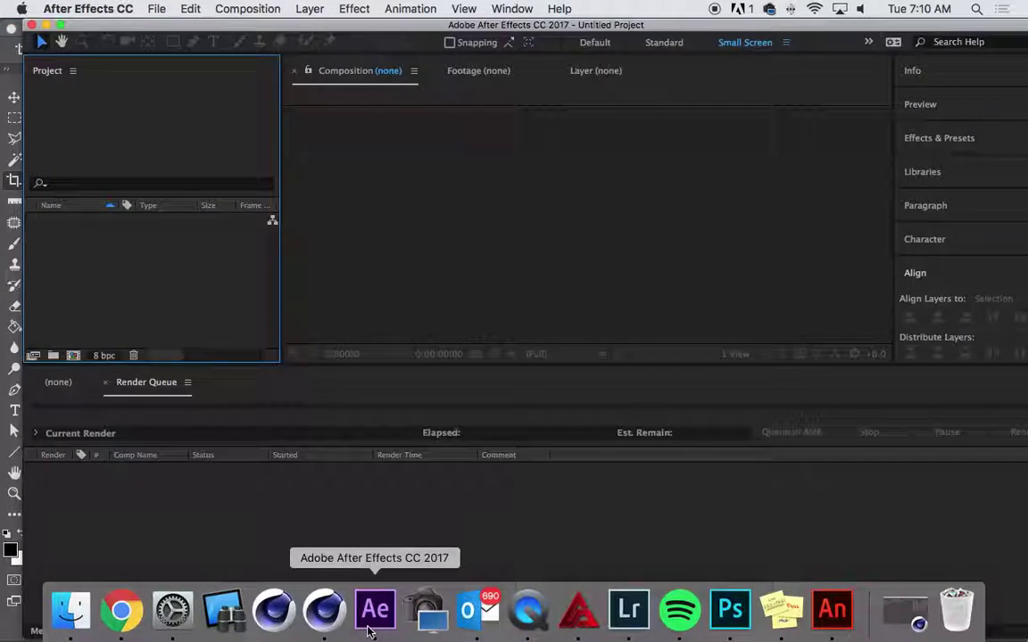
Start a new composition using the HDTV 1080 29.97 preset with a white background colour
left_click(156, 9)
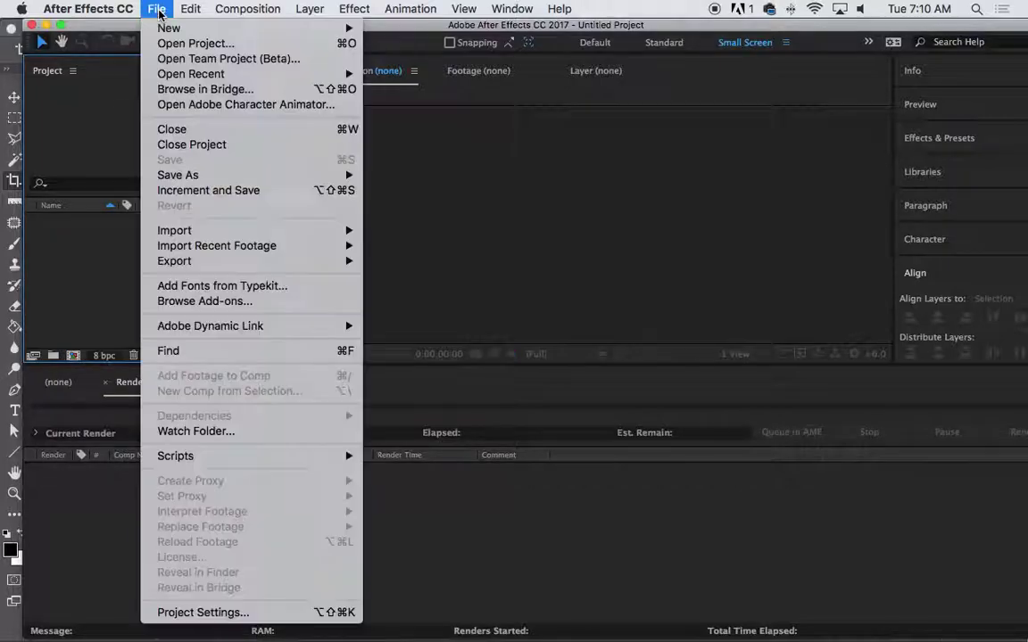
left_click(157, 9)
left_click(247, 9)
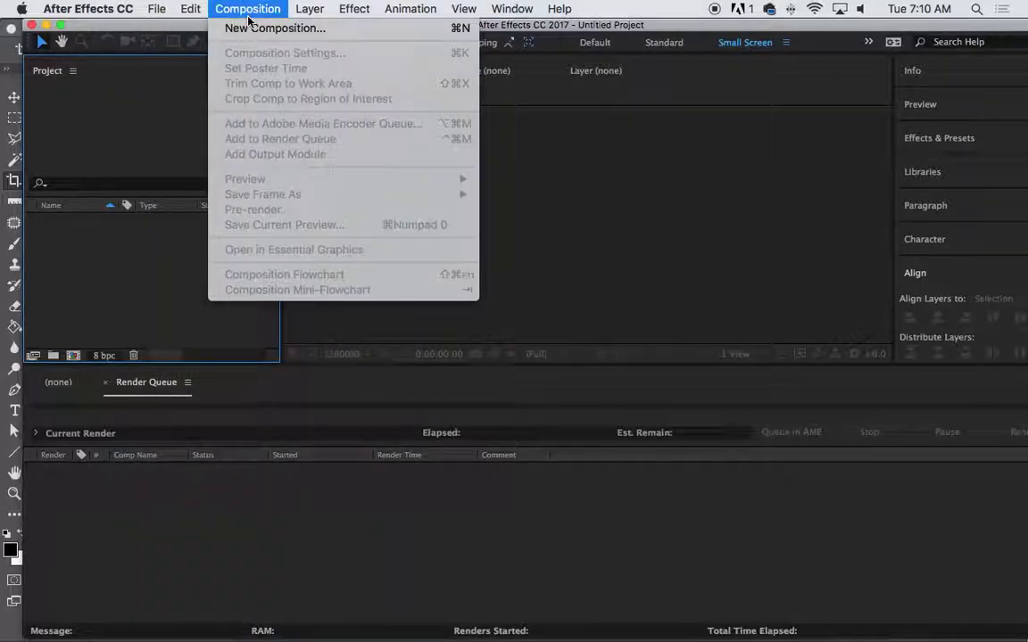
left_click(248, 28)
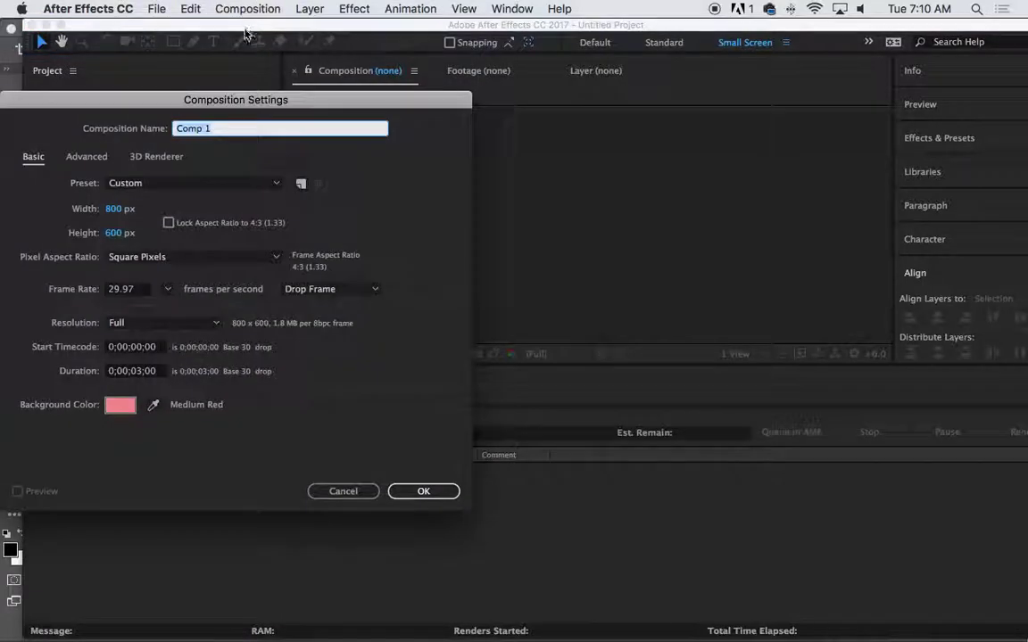
left_click_drag(234, 108, 274, 60)
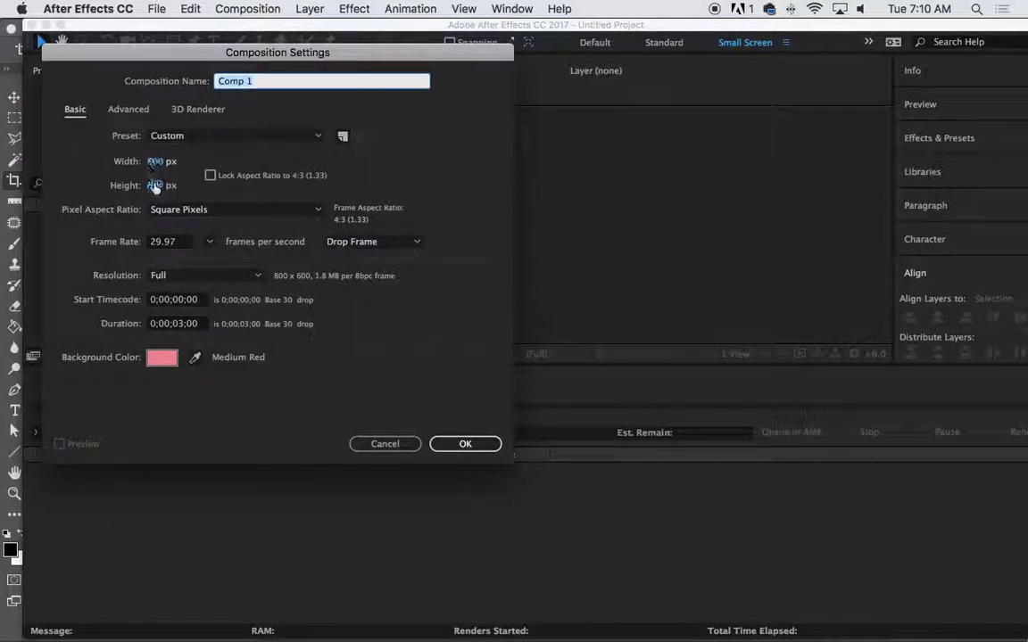
left_click(195, 135)
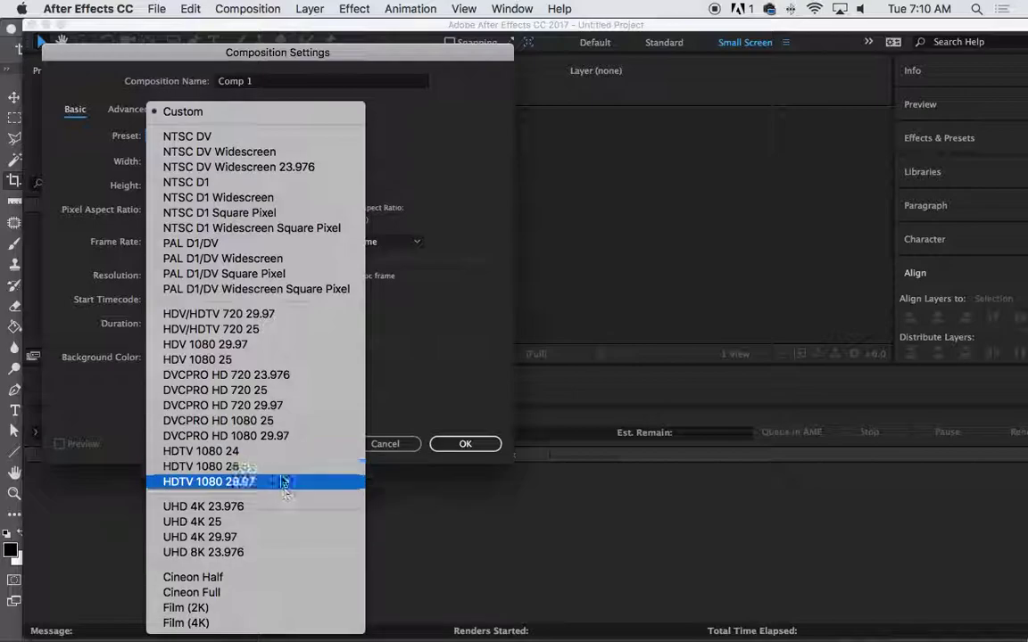
left_click(231, 486)
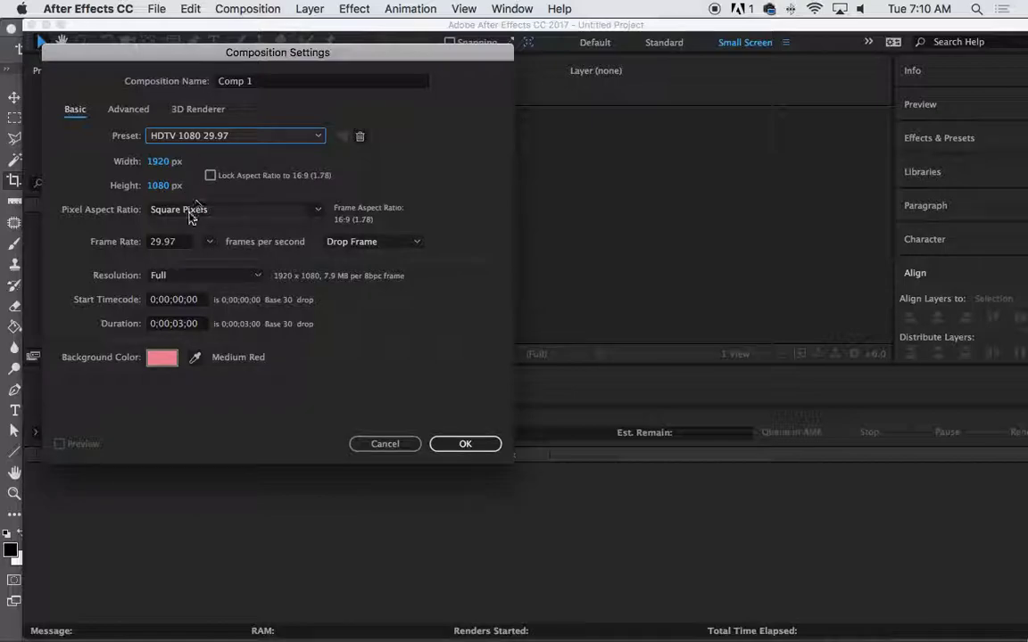
left_click(169, 361)
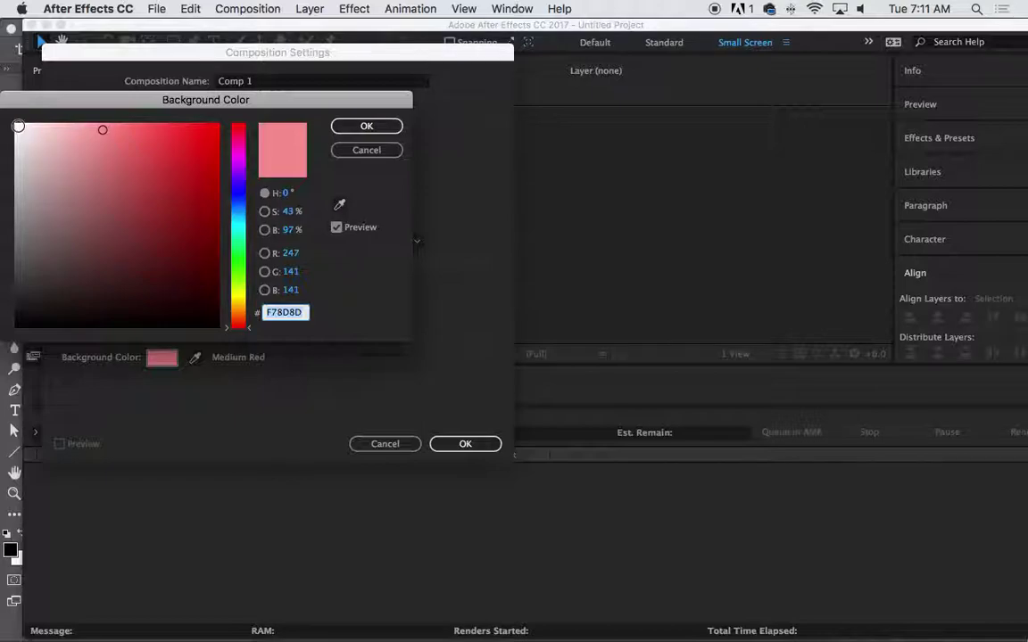
left_click(18, 126)
left_click(382, 126)
Set the duration to 0;00;05;00, create Comp 1, and zoom the viewer to 12.5%
left_click(337, 56)
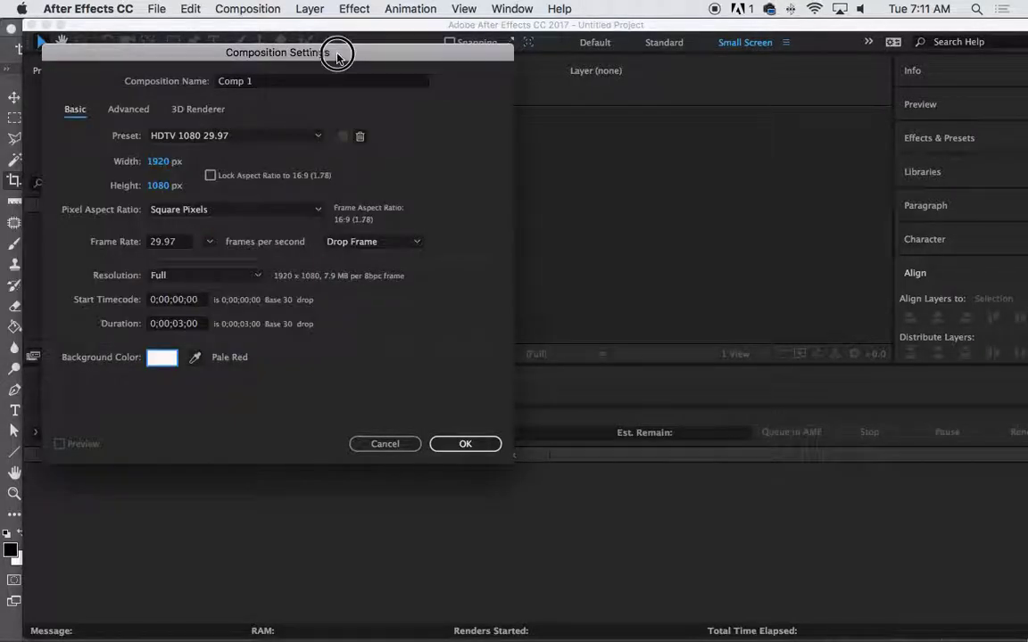
left_click_drag(337, 56, 461, 66)
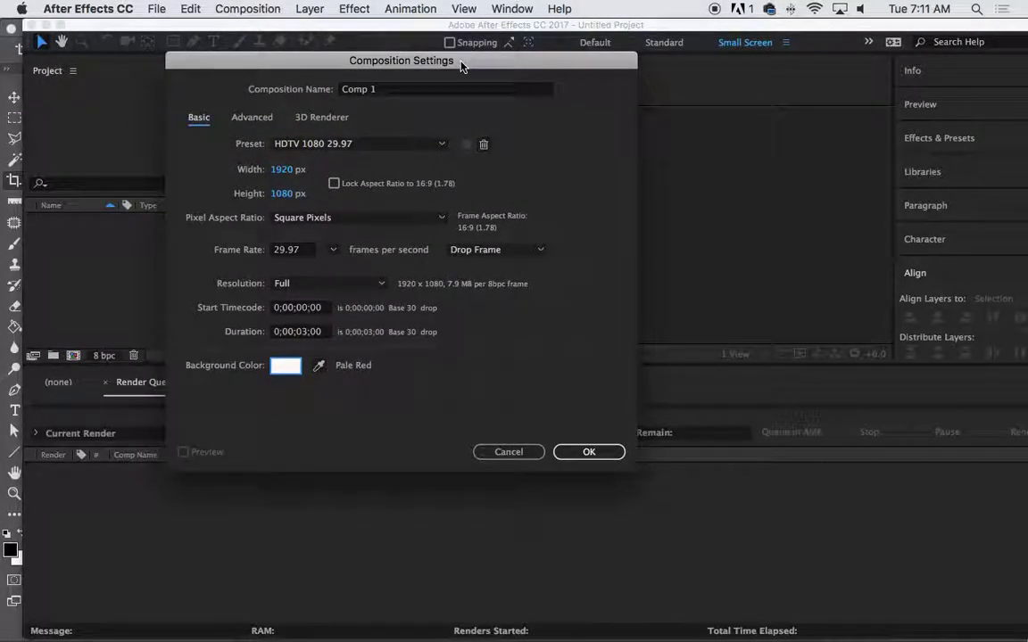
left_click(303, 331)
left_click(305, 332)
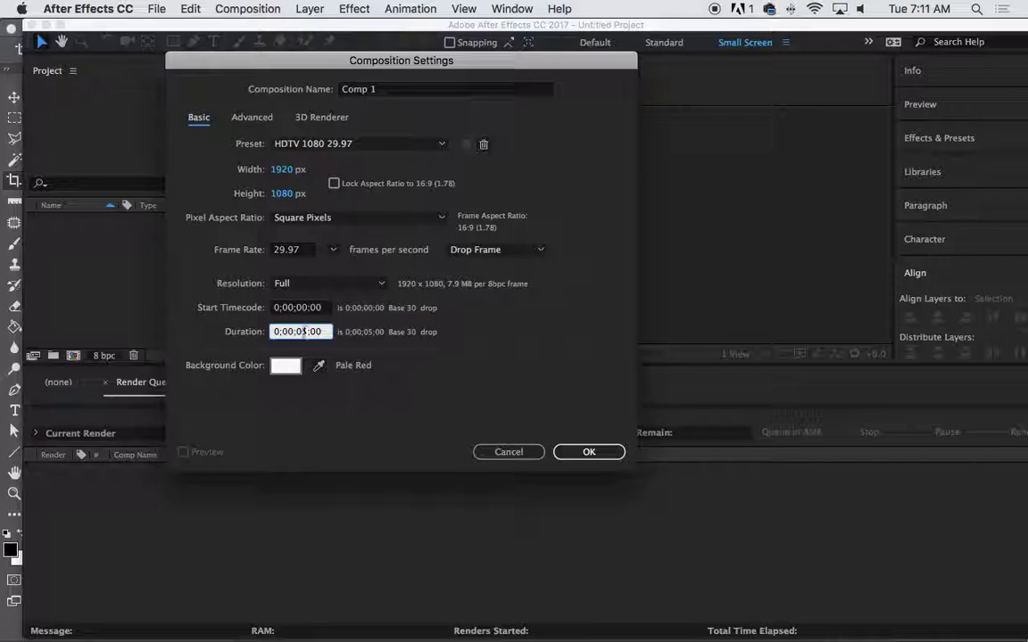
double_click(305, 332)
type("500")
left_click(590, 450)
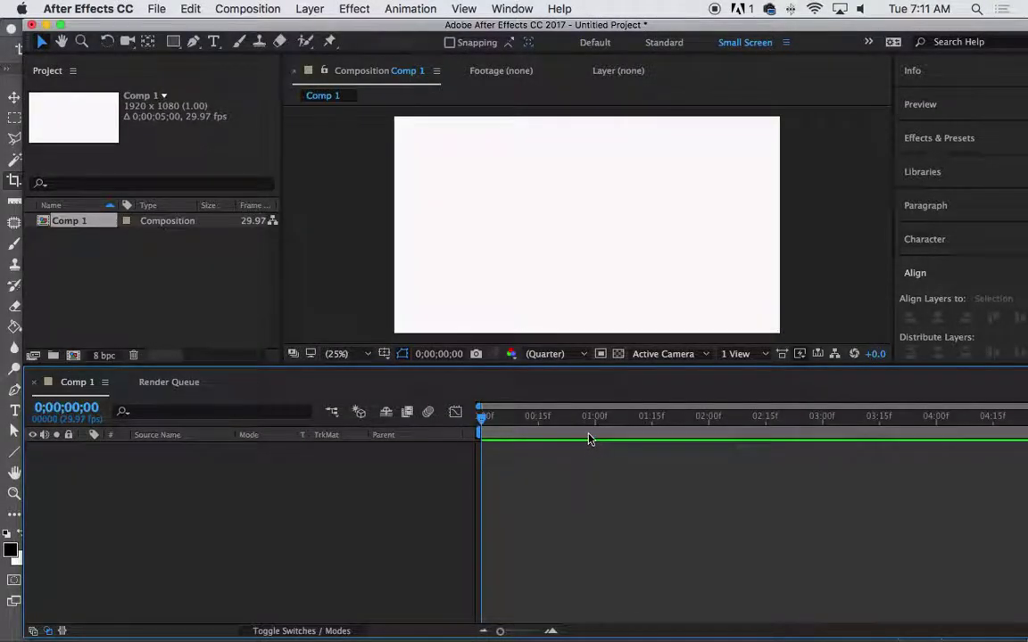
key("comma")
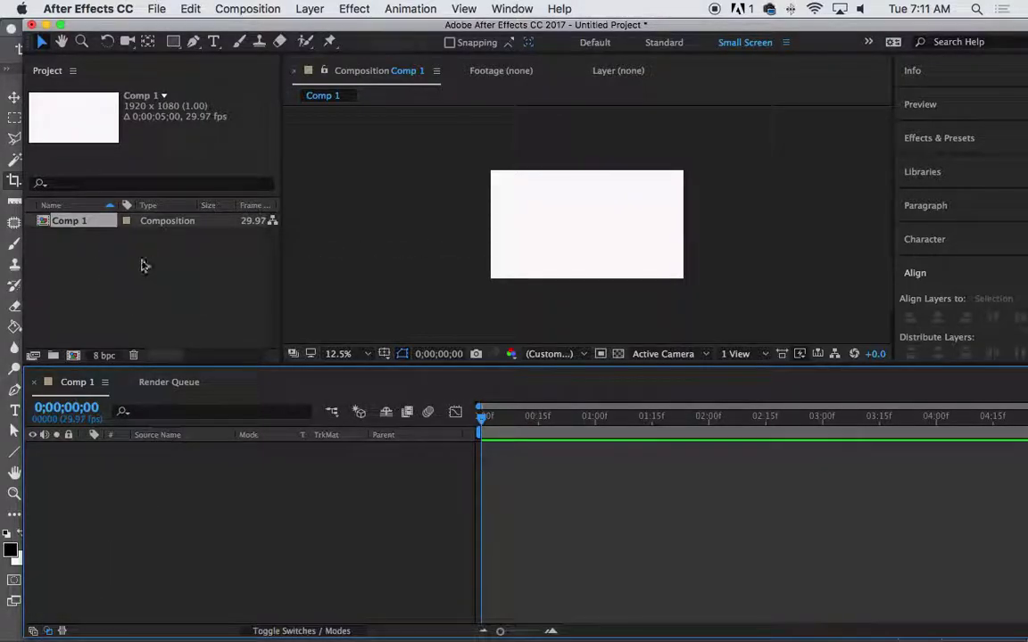
Select the Nike logo PNG and Nike Type.png in Finder's All My Files and drag both into the Project panel
left_click(70, 619)
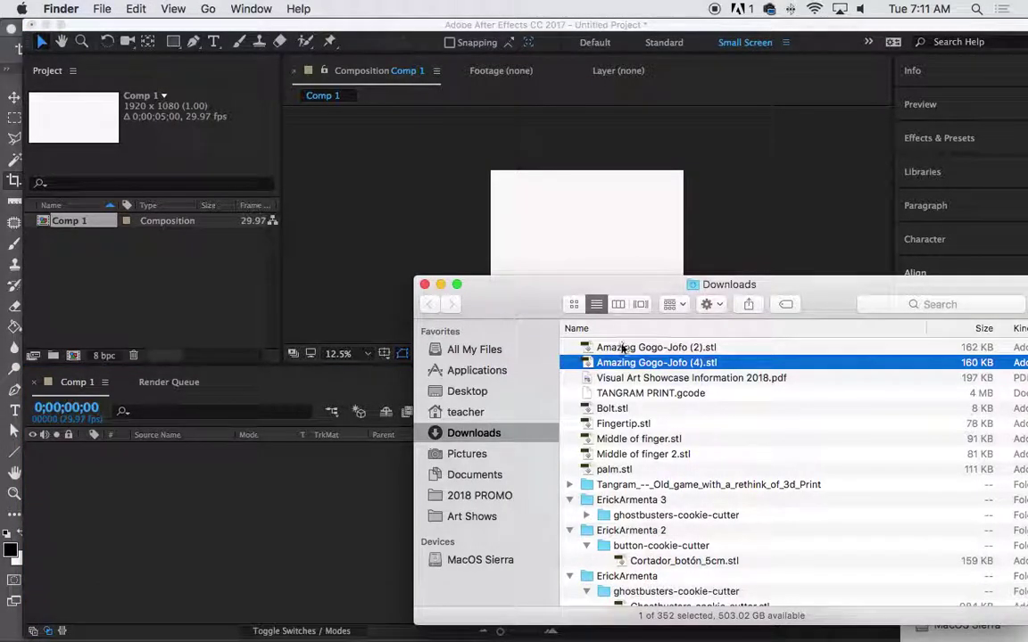
left_click(473, 392)
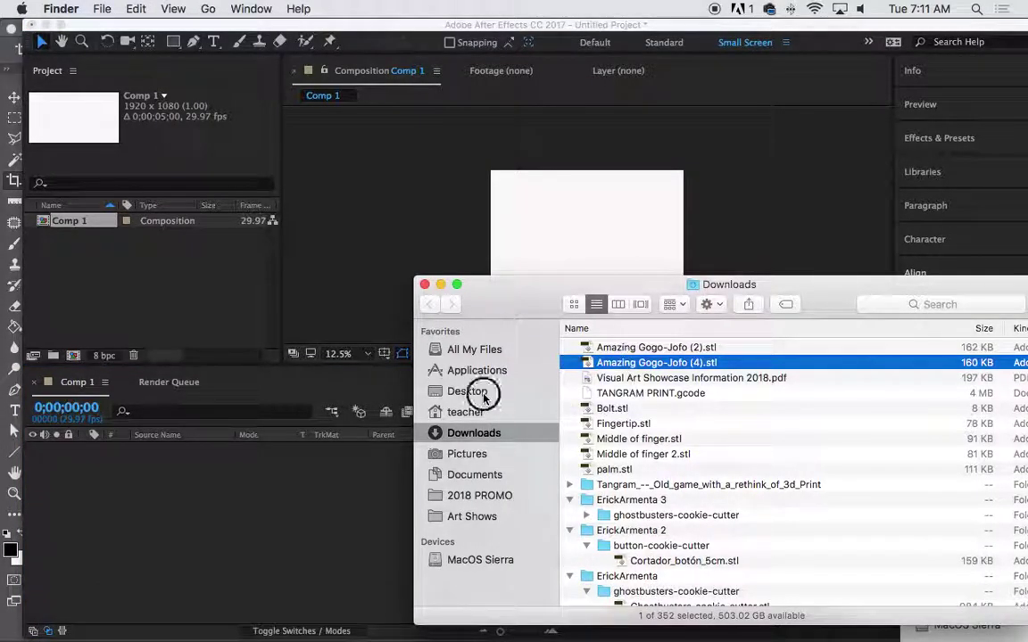
left_click_drag(507, 305, 500, 288)
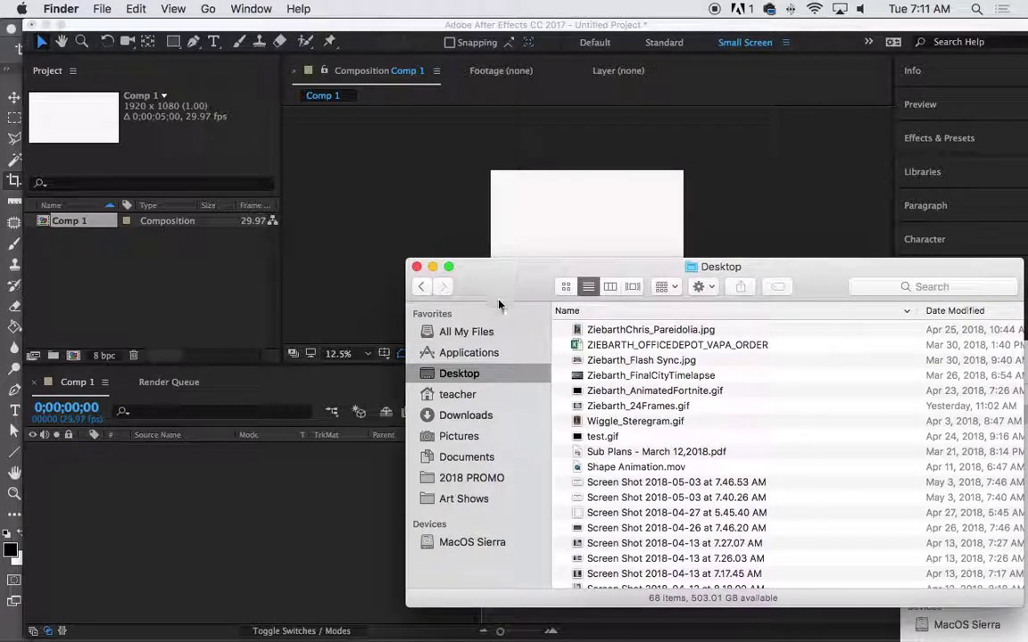
left_click(468, 332)
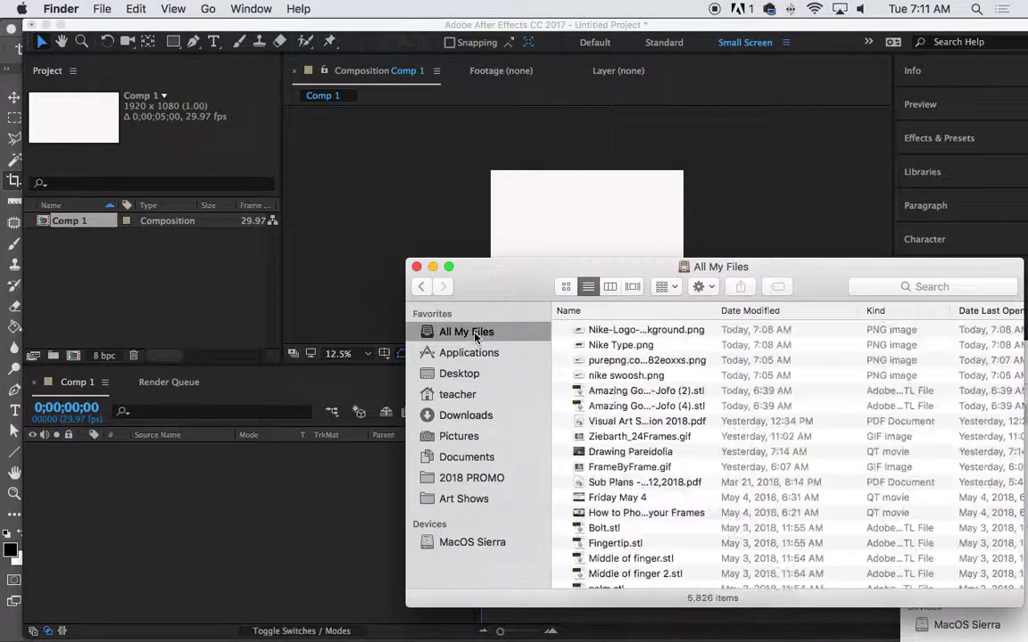
left_click(614, 332)
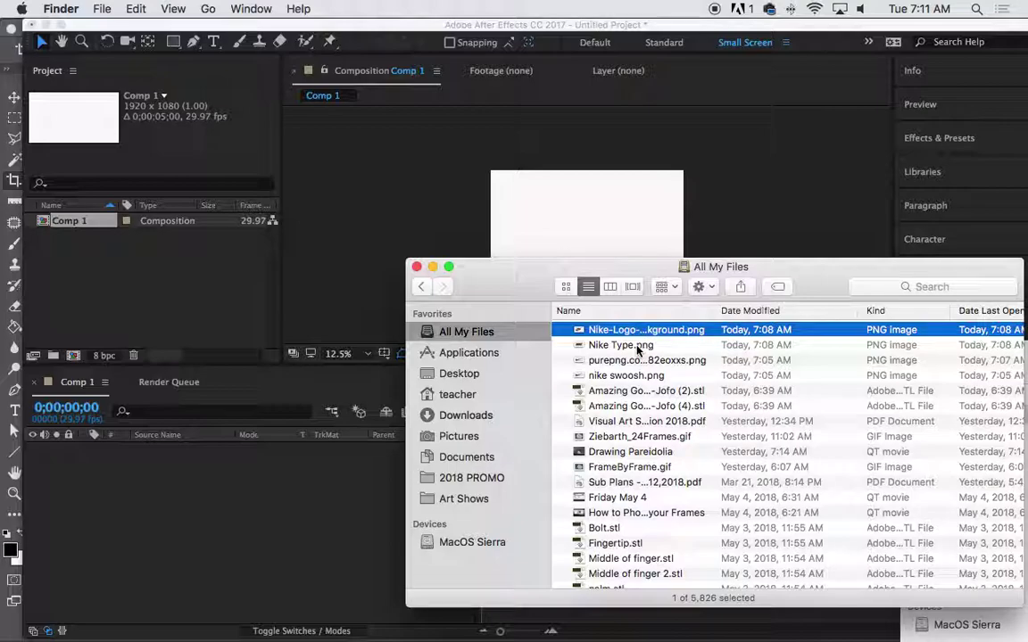
left_click(636, 350, "shift")
left_click_drag(490, 265, 553, 260)
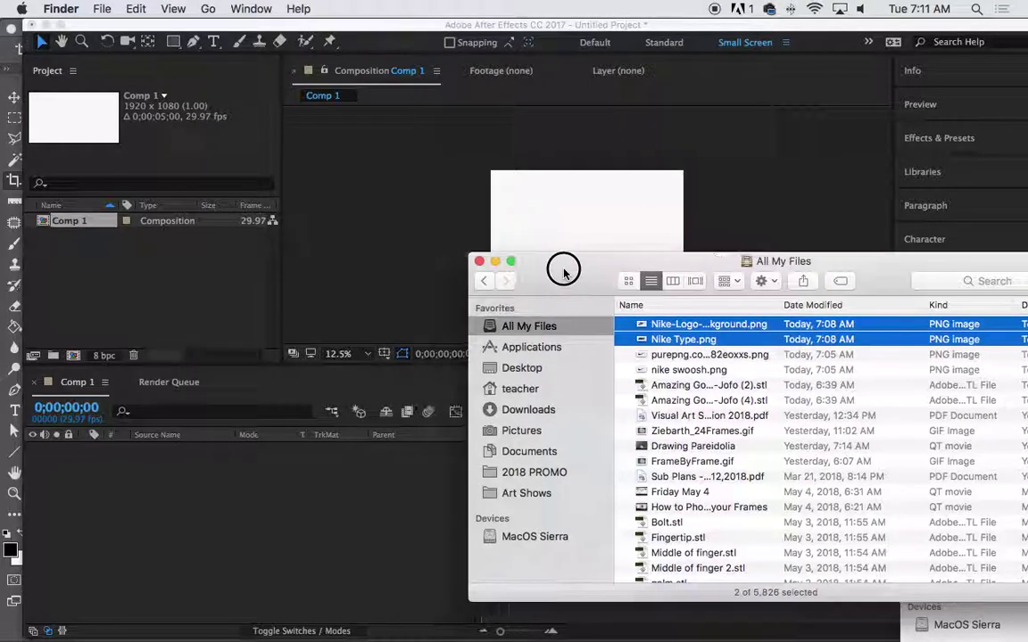
left_click_drag(642, 328, 132, 261)
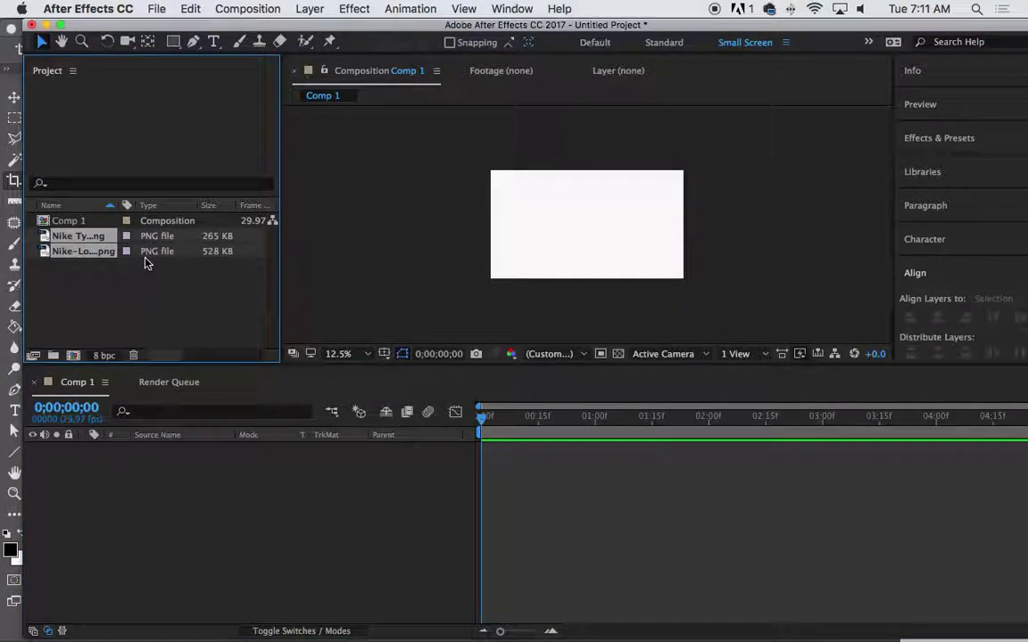
left_click(94, 268)
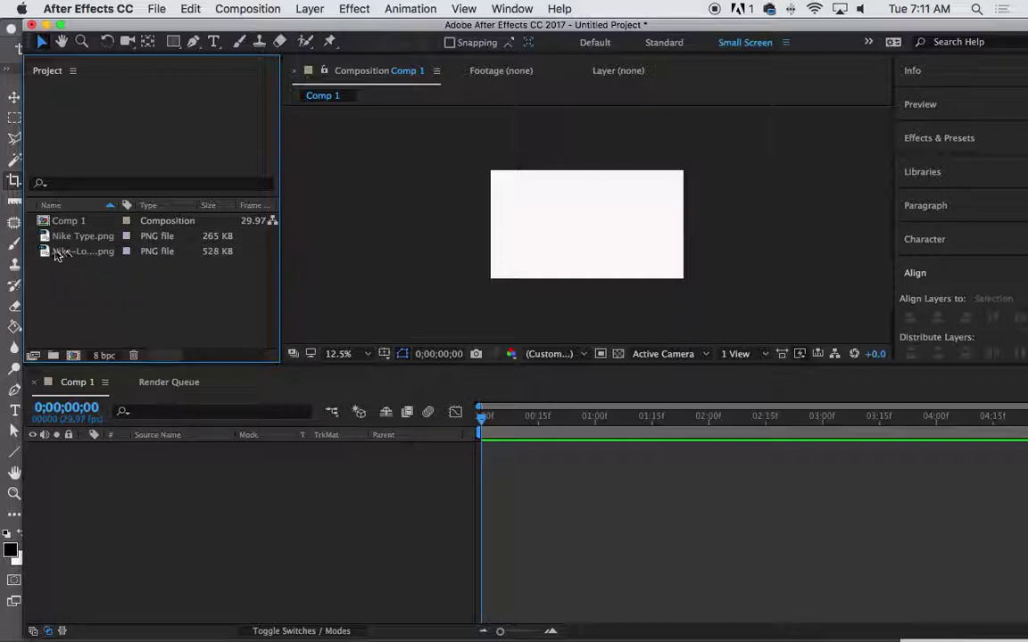
Replace the Nike logo layer in Comp 1 with Nike Type.png, then bring Chrome forward
left_click_drag(44, 253, 566, 240)
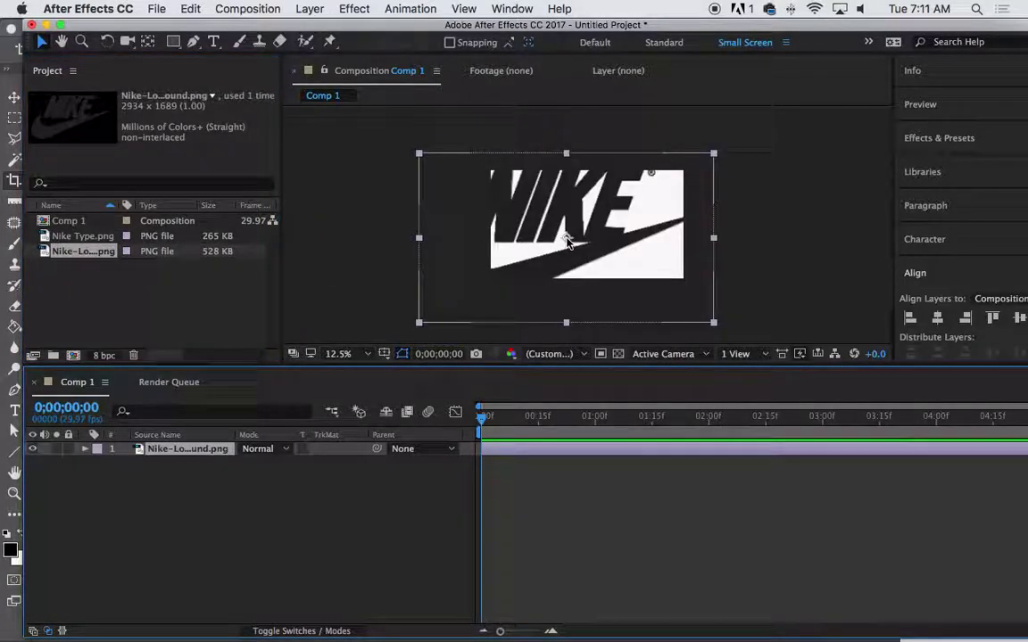
key("Delete")
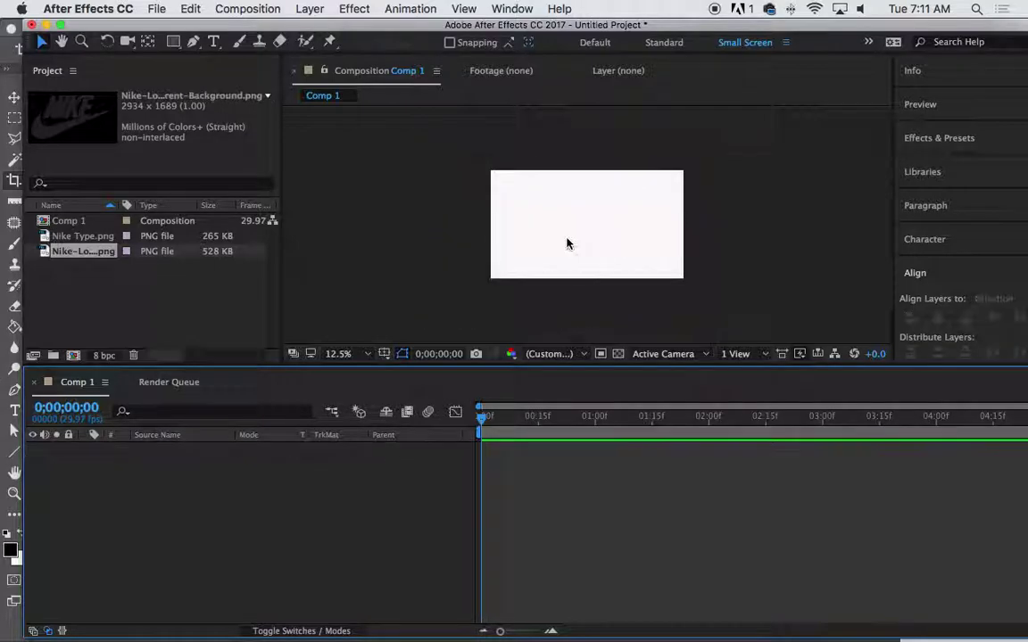
left_click(45, 238)
left_click_drag(44, 239, 583, 224)
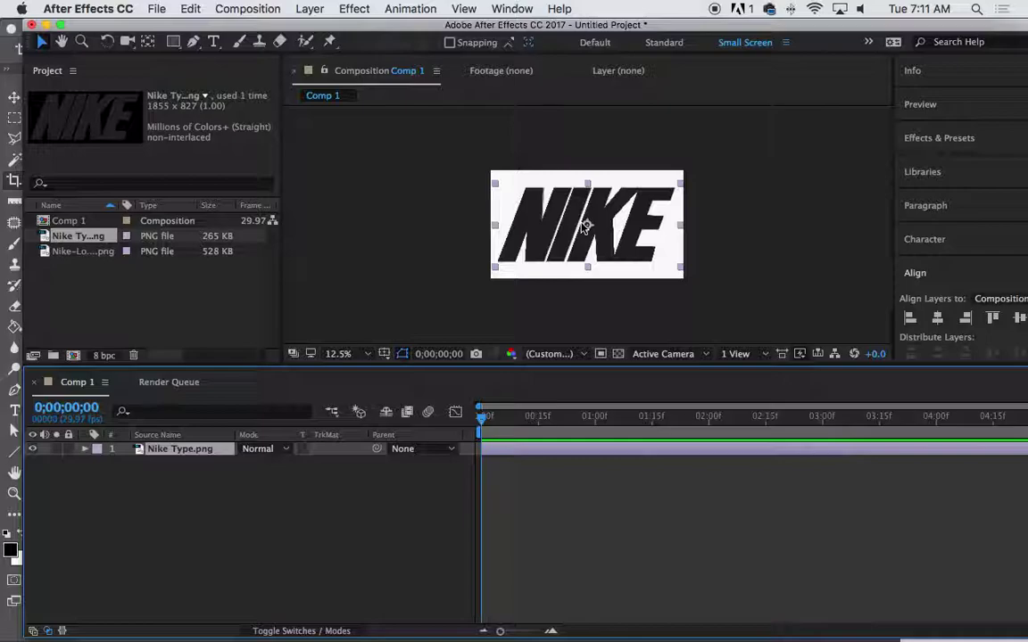
left_click(119, 611)
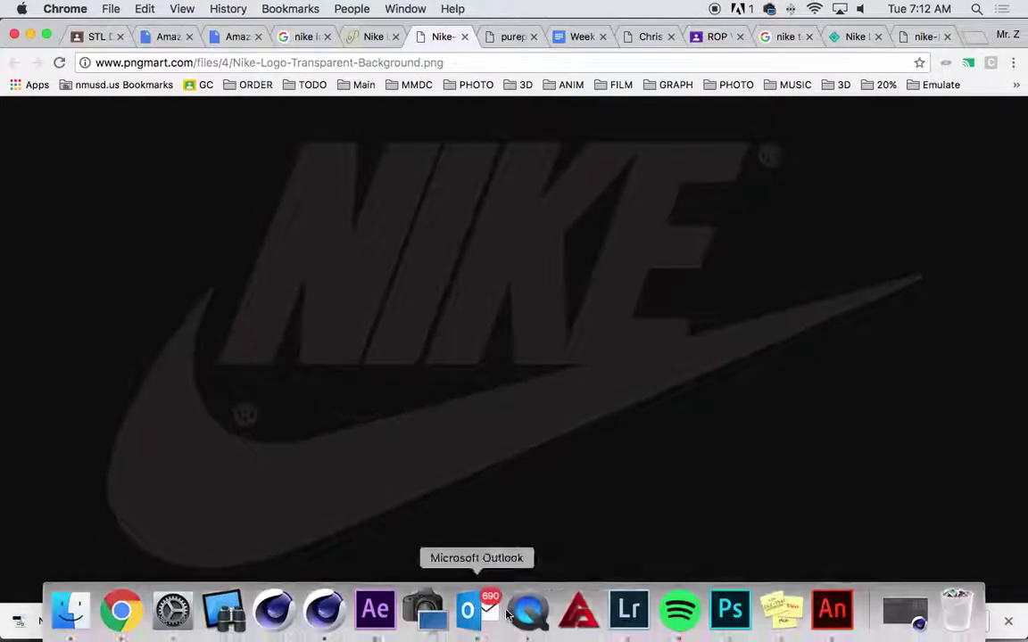
View the Google Images Nike logo results, then select nike swoosh.png in Finder
left_click(308, 37)
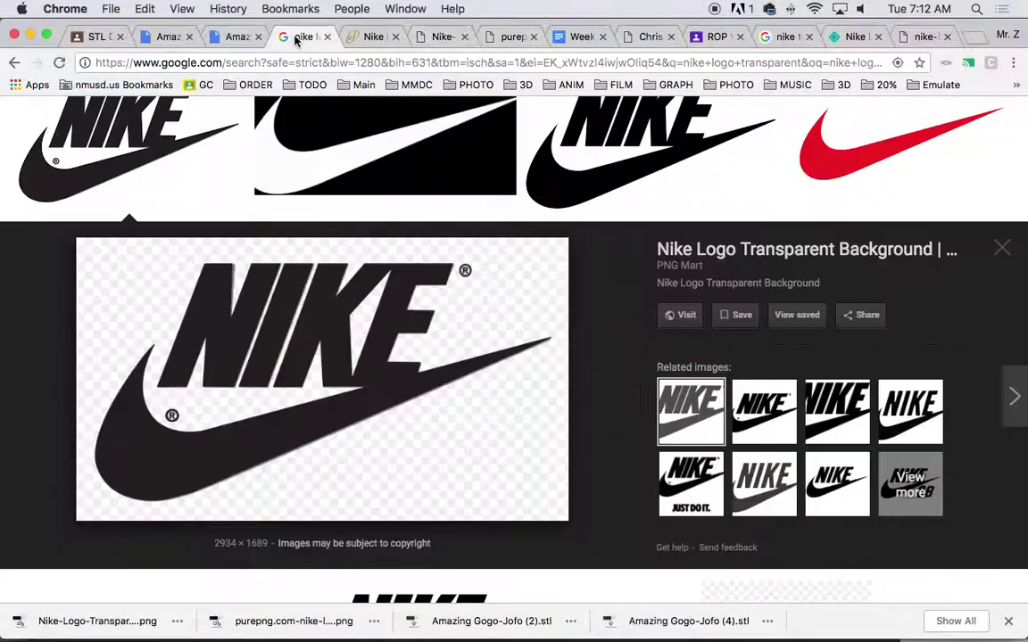
key("super+Tab")
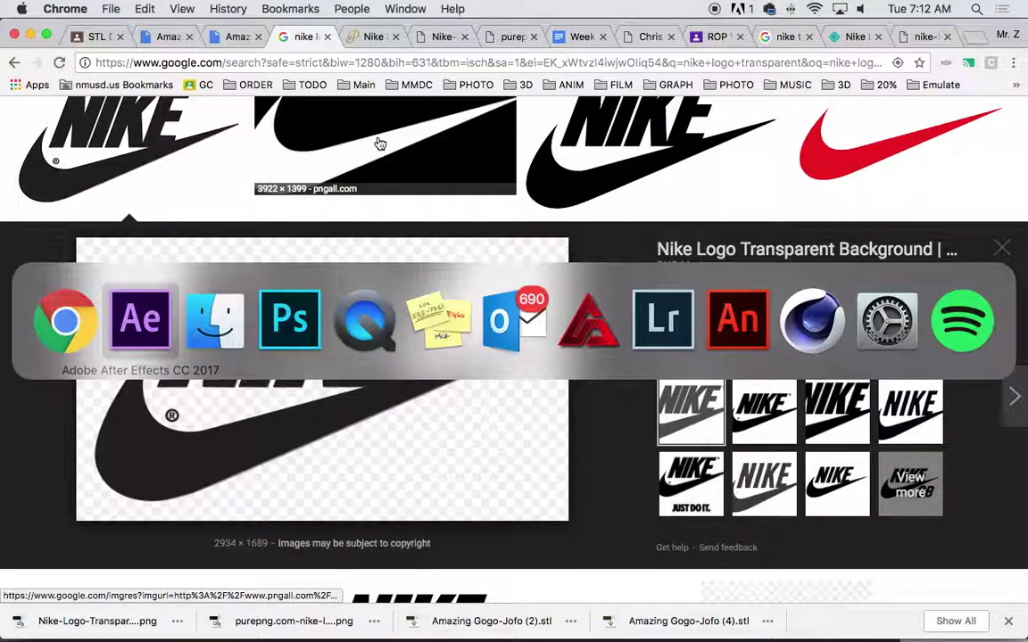
key("super+shift+Tab")
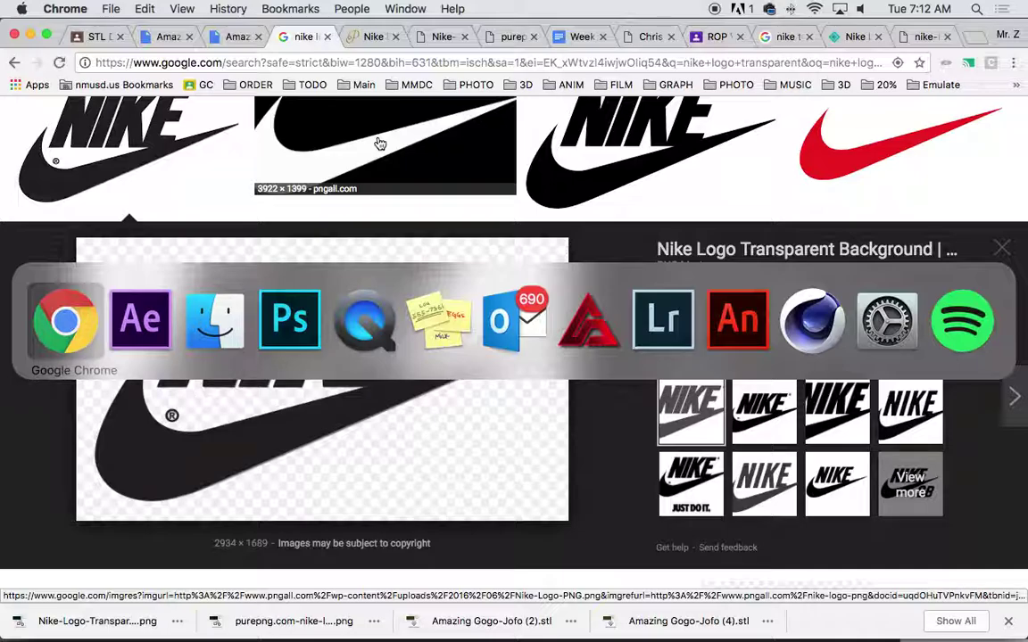
key("super+Tab")
key("super+Tab")
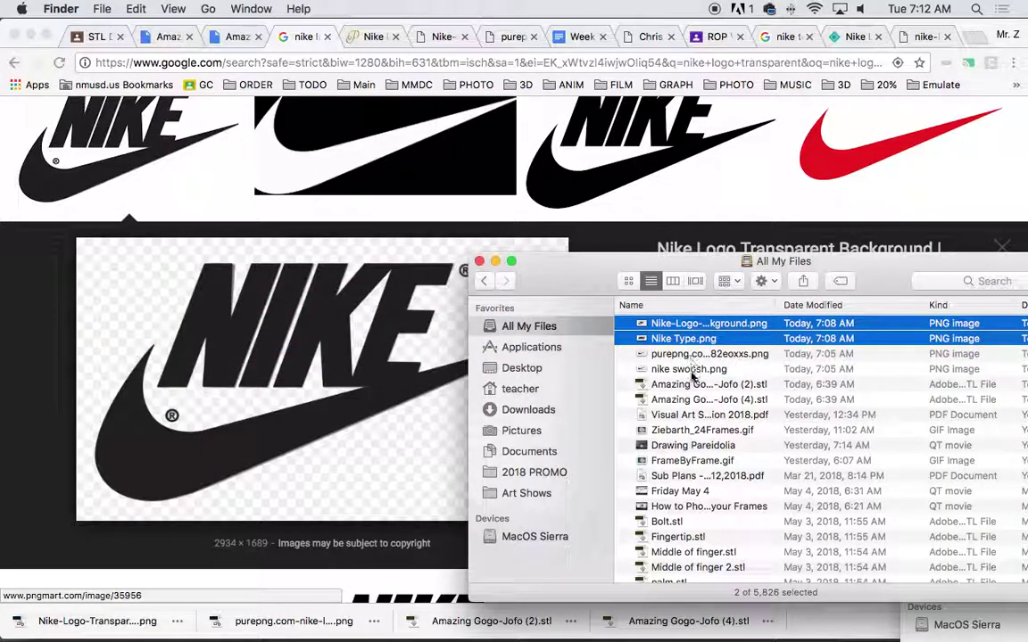
left_click(689, 369)
key("super+Tab")
key("super+Tab")
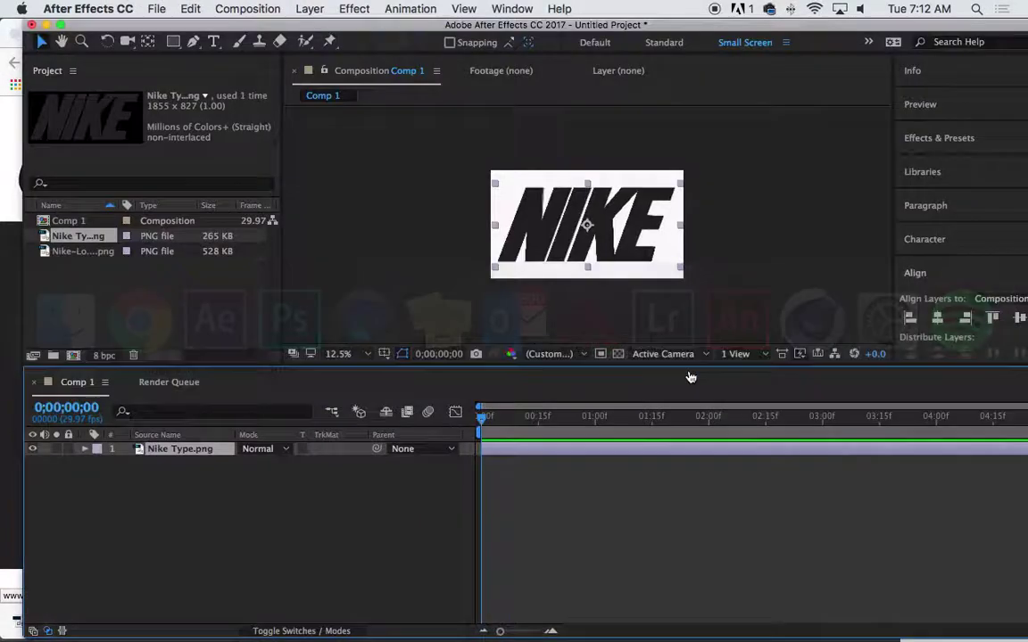
key("super+Tab")
Import nike swoosh.png and replace the Nike Type layer in Comp 1 with the Nike logo image
left_click_drag(650, 375, 161, 289)
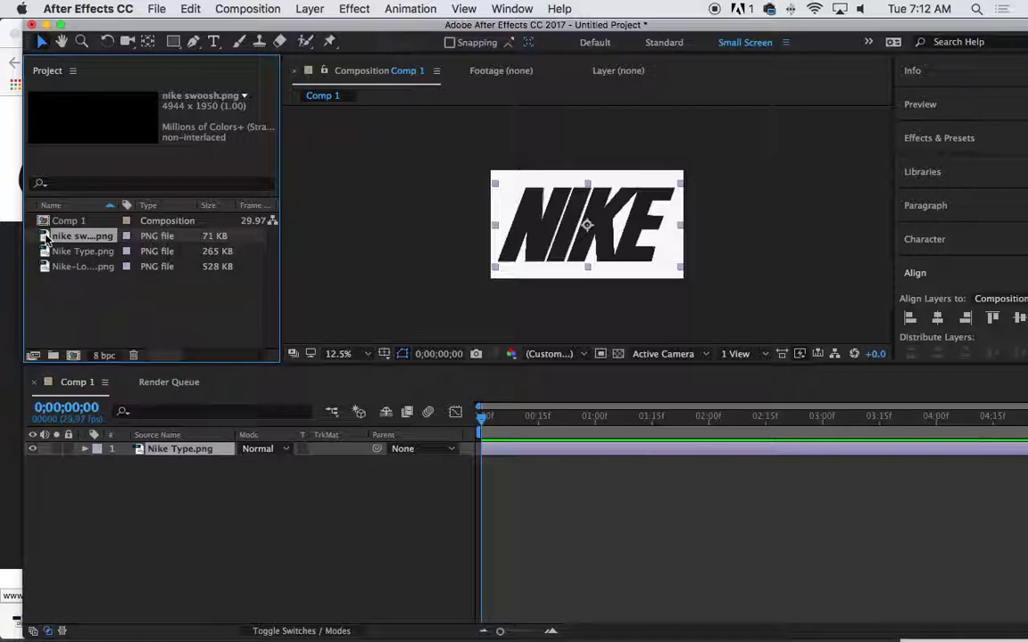
left_click(558, 243)
key("Delete")
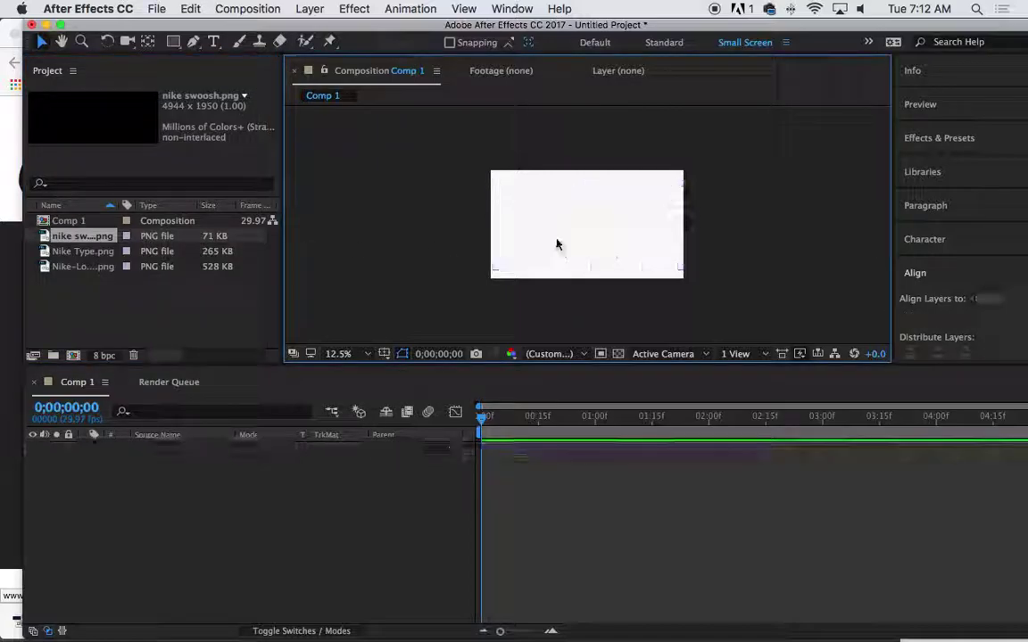
left_click(59, 255)
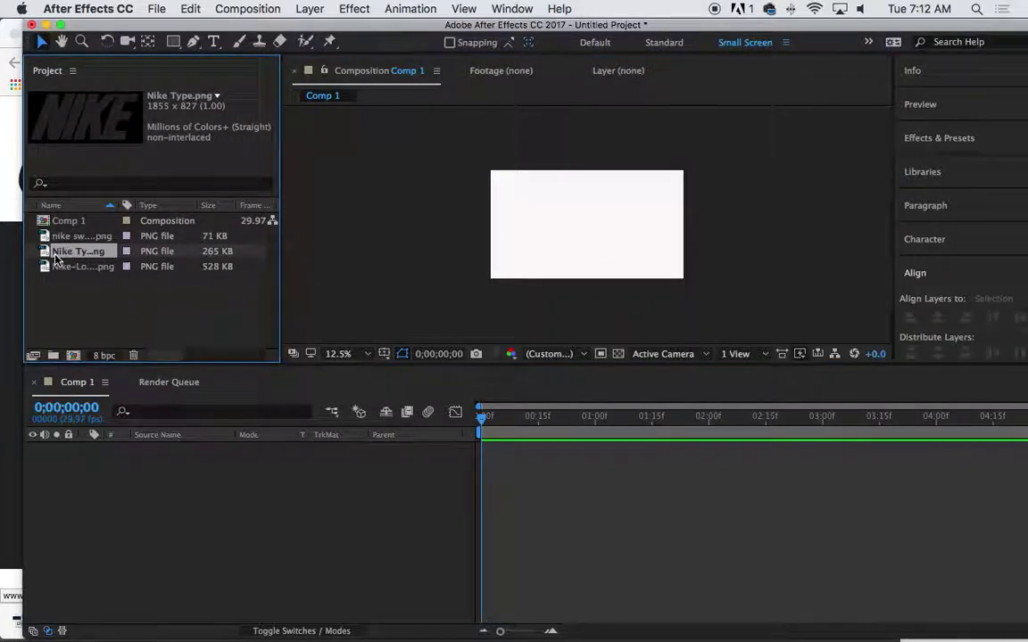
left_click(46, 267)
left_click_drag(43, 272, 553, 232)
Scale the Nike logo image proportionally and centre it so it fills the white frame
left_click(413, 153)
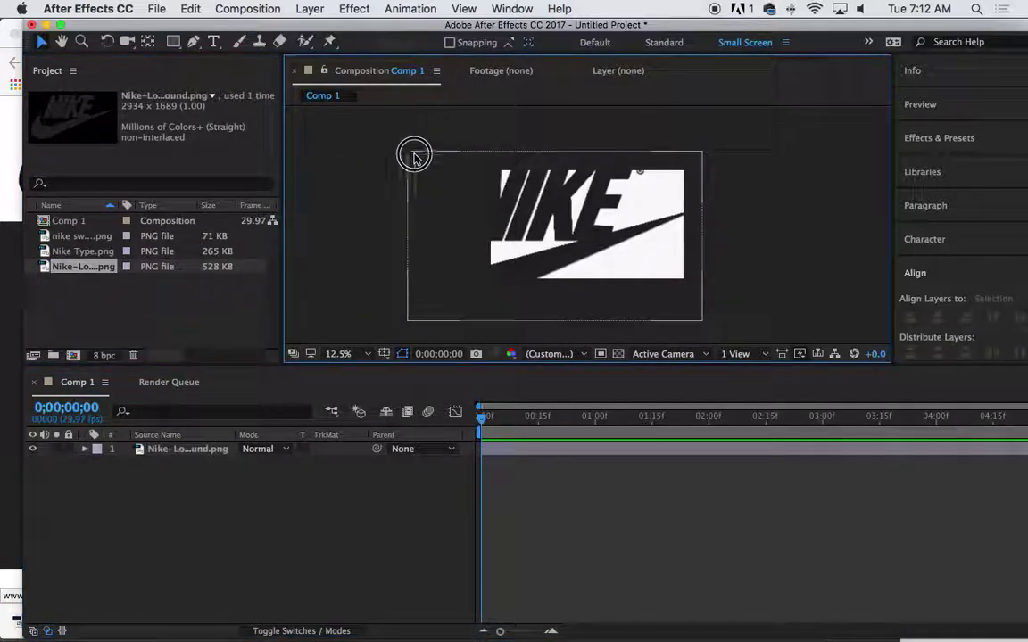
left_click_drag(407, 152, 487, 198)
left_click(550, 223)
left_click_drag(551, 223, 582, 214)
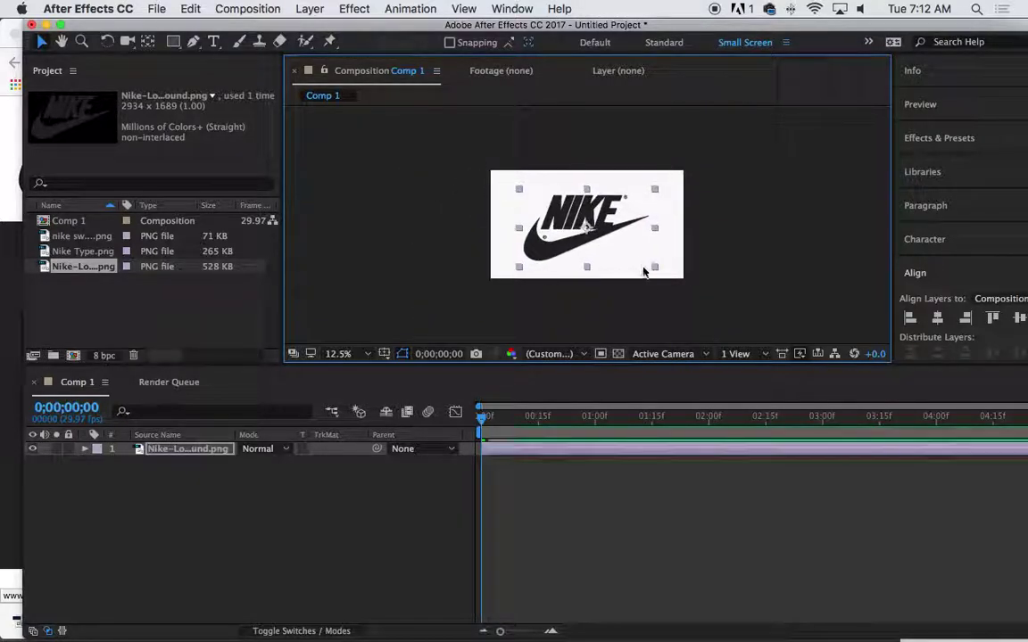
left_click(667, 279)
left_click(655, 263)
left_click_drag(654, 263, 688, 247)
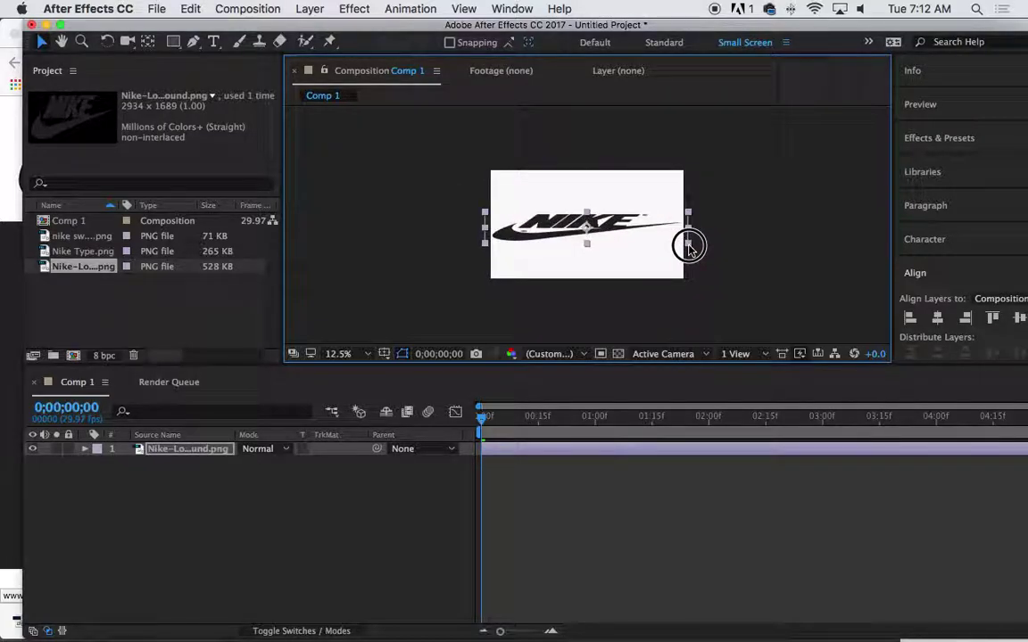
left_click_drag(688, 246, 696, 280)
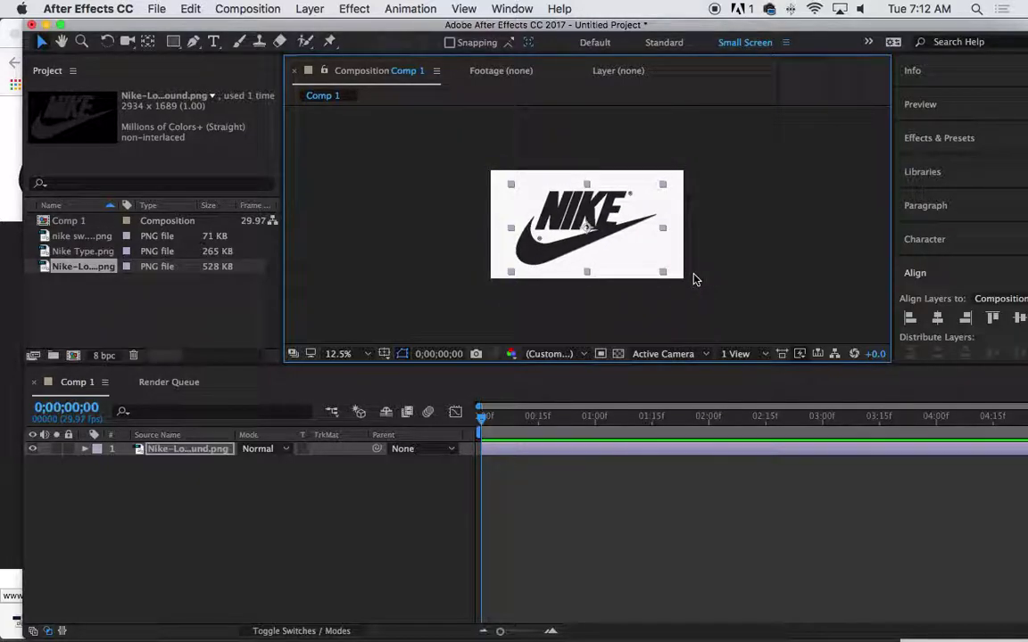
left_click(127, 308)
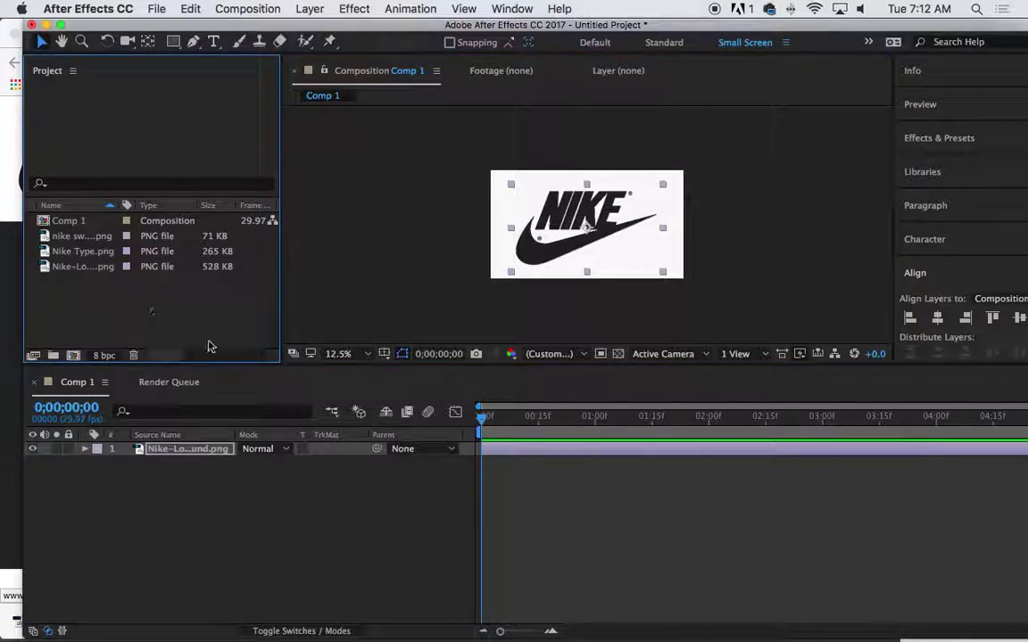
Lock the logo layer, add nike swoosh.png, and move and scale it over the logo's swoosh
left_click(69, 449)
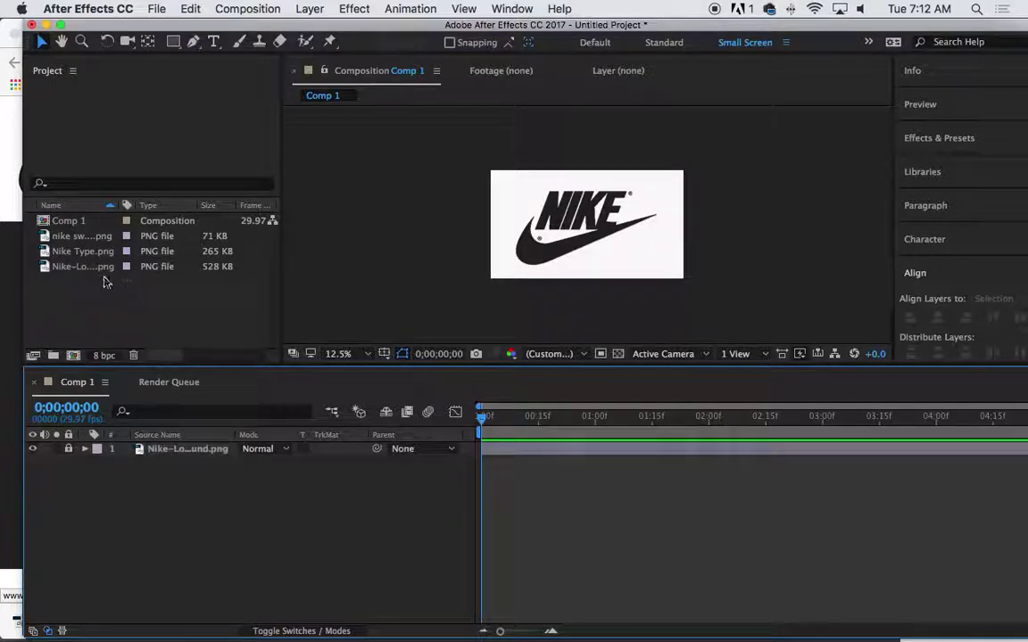
left_click_drag(46, 235, 523, 248)
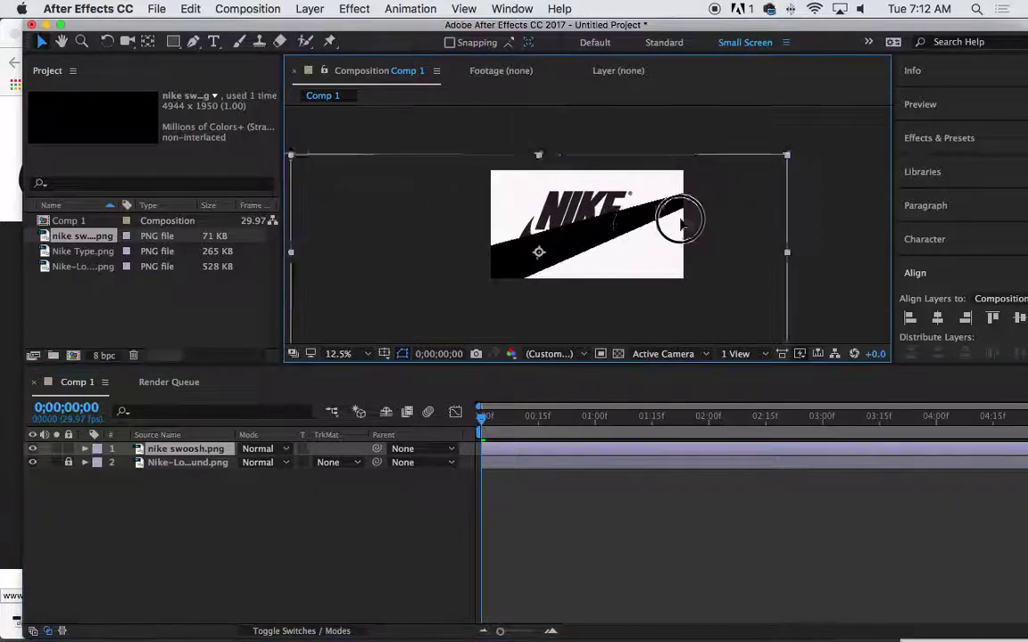
left_click_drag(672, 220, 738, 212)
key("super+shift+a")
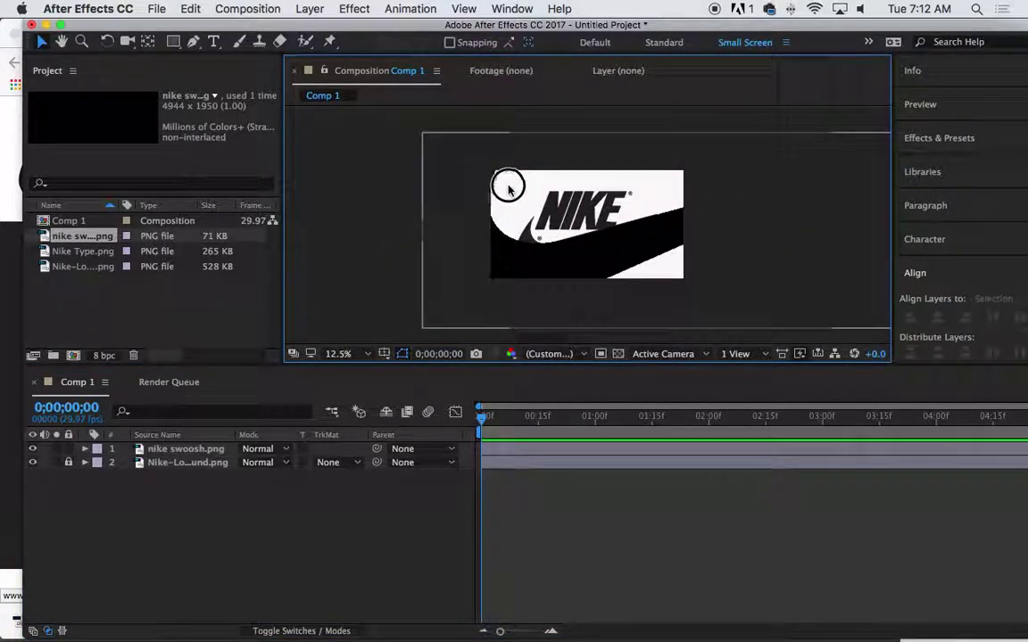
left_click(537, 266)
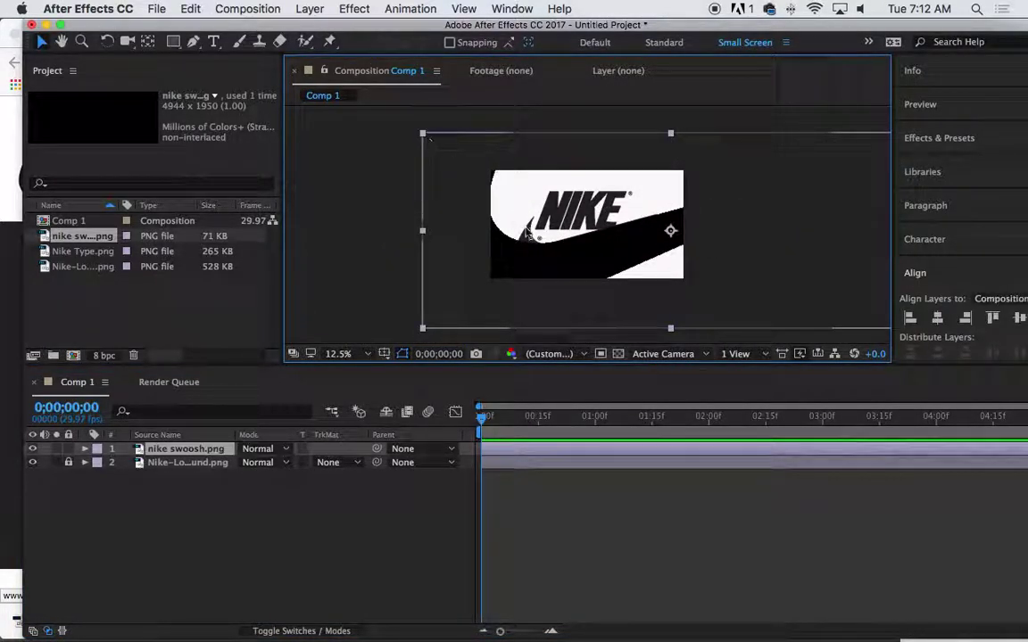
left_click_drag(526, 232, 510, 233)
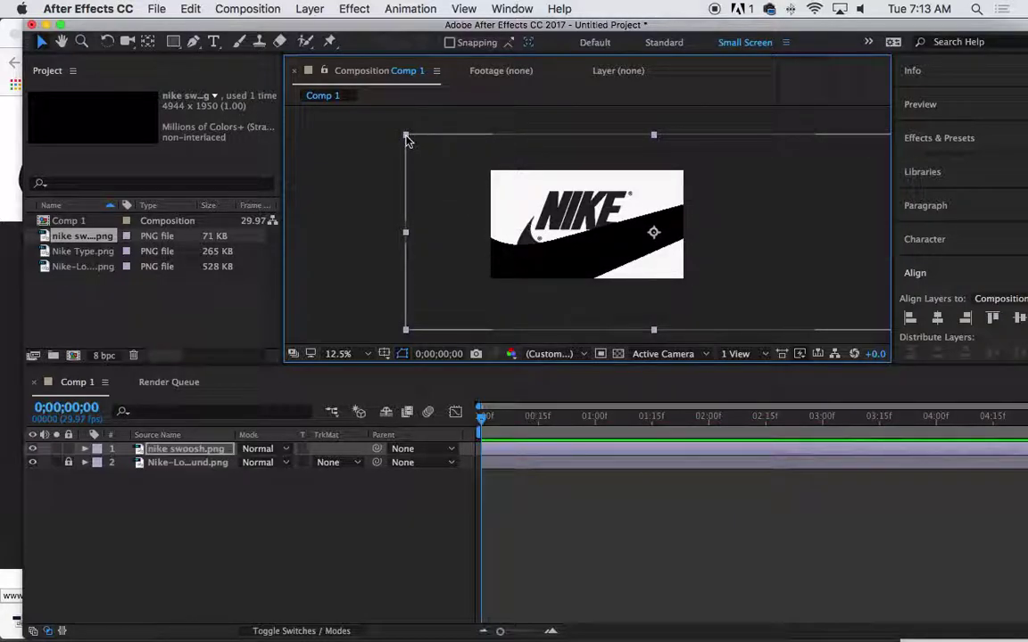
left_click_drag(406, 135, 527, 266)
Zoom the viewer to 25% and inspect the swoosh layer alone before returning to Comp 1
key("period")
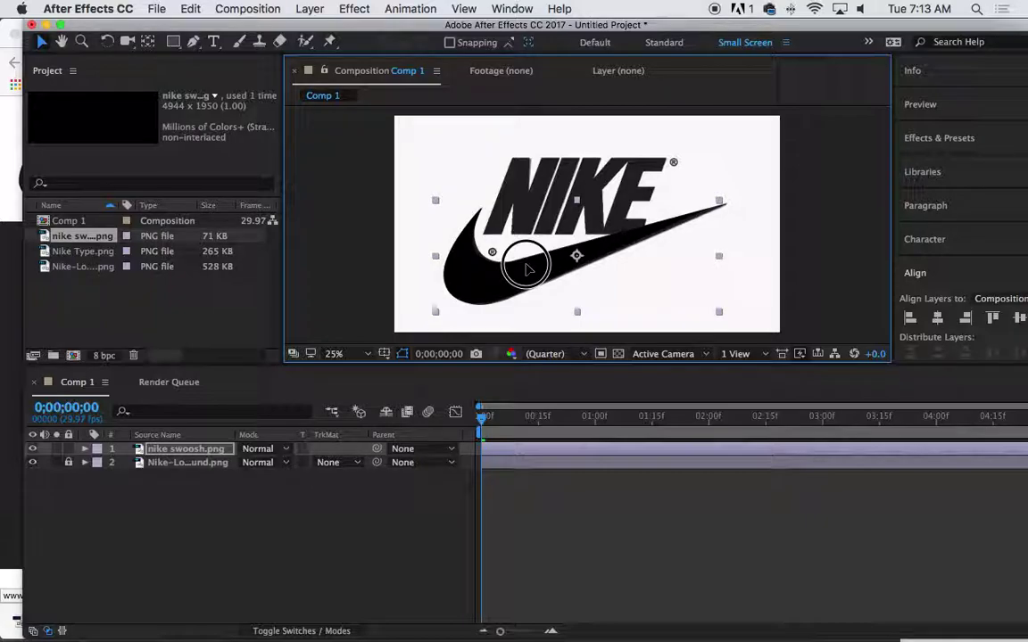
double_click(525, 269)
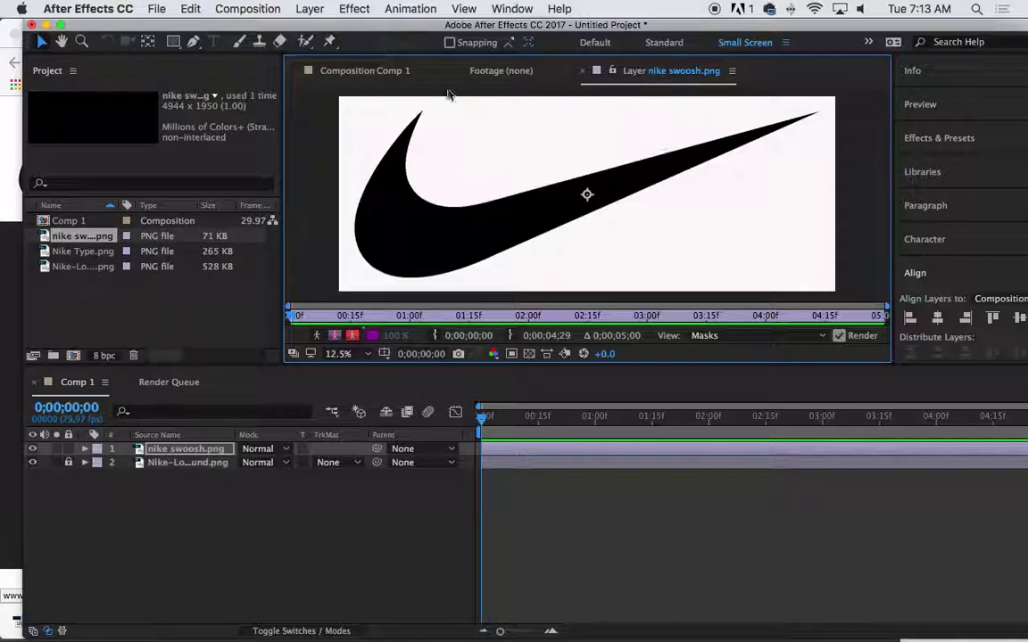
left_click(374, 73)
left_click(212, 401)
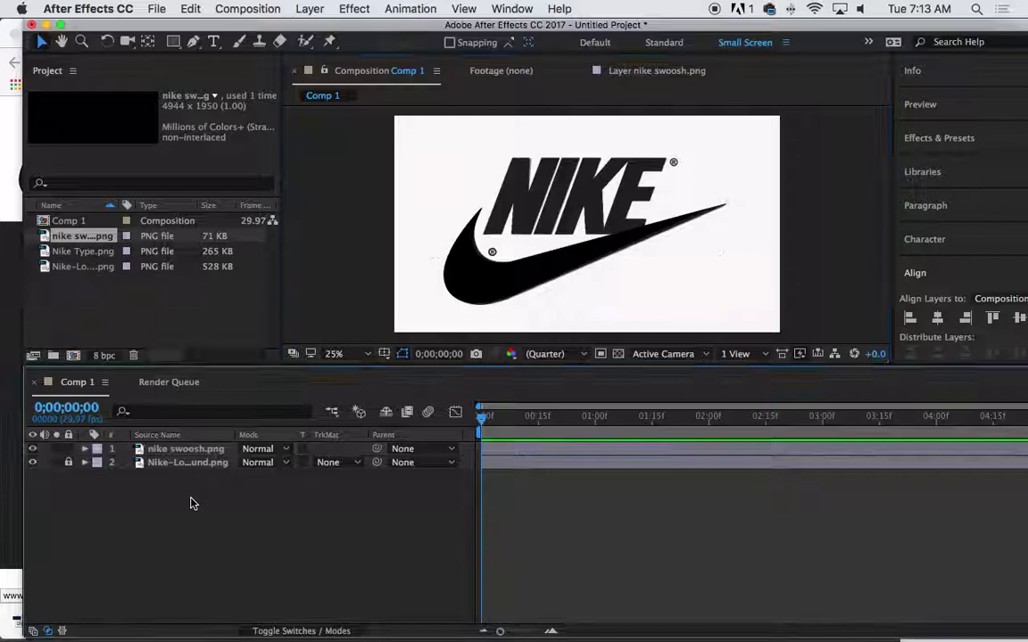
left_click(70, 253)
Add Nike Type.png to Comp 1 and shrink it over the logo's NIKE lettering
left_click_drag(51, 257, 559, 199)
left_click_drag(498, 197, 559, 223)
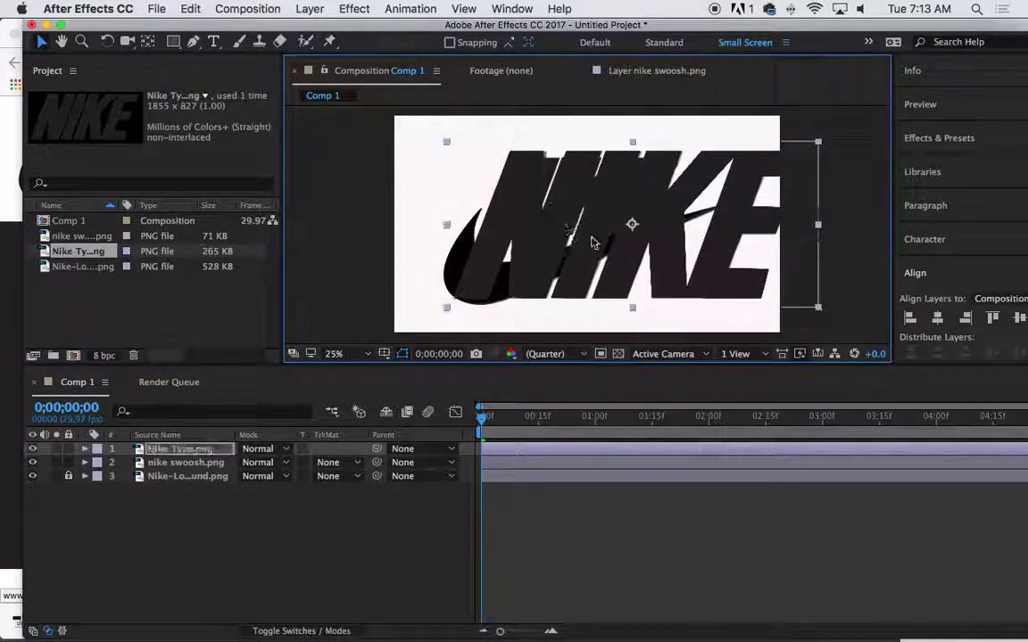
left_click_drag(817, 310, 674, 239)
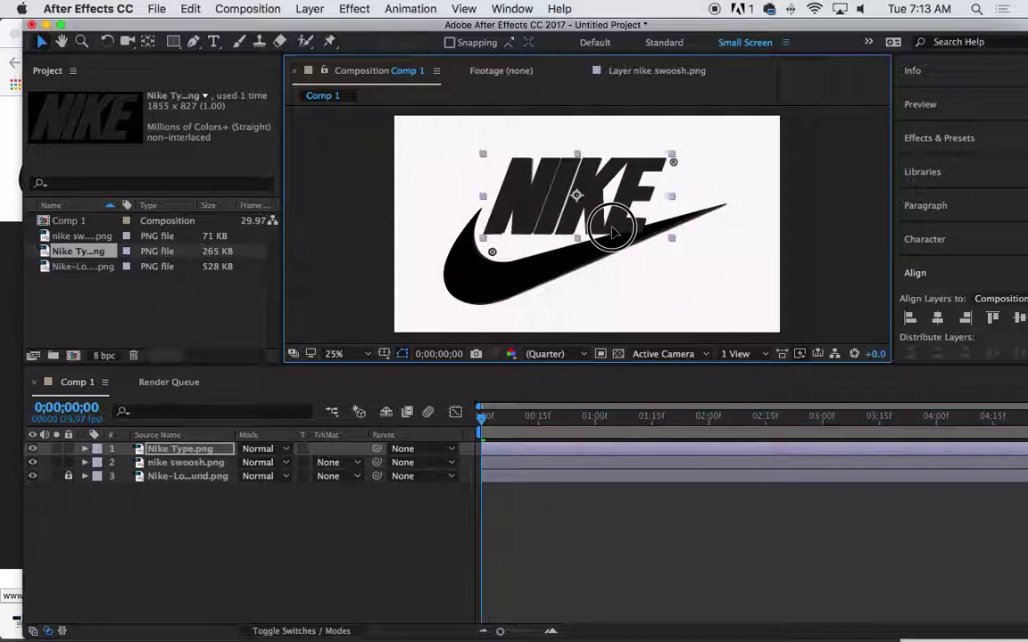
left_click(127, 523)
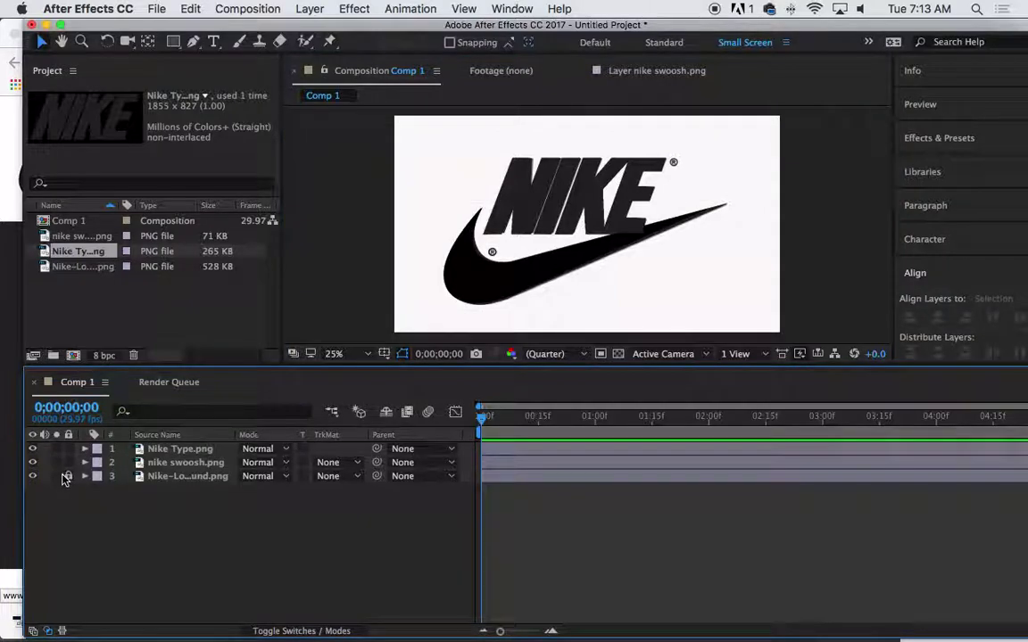
Unlock, hide and delete the original Nike logo layer (layer 3)
left_click(67, 477)
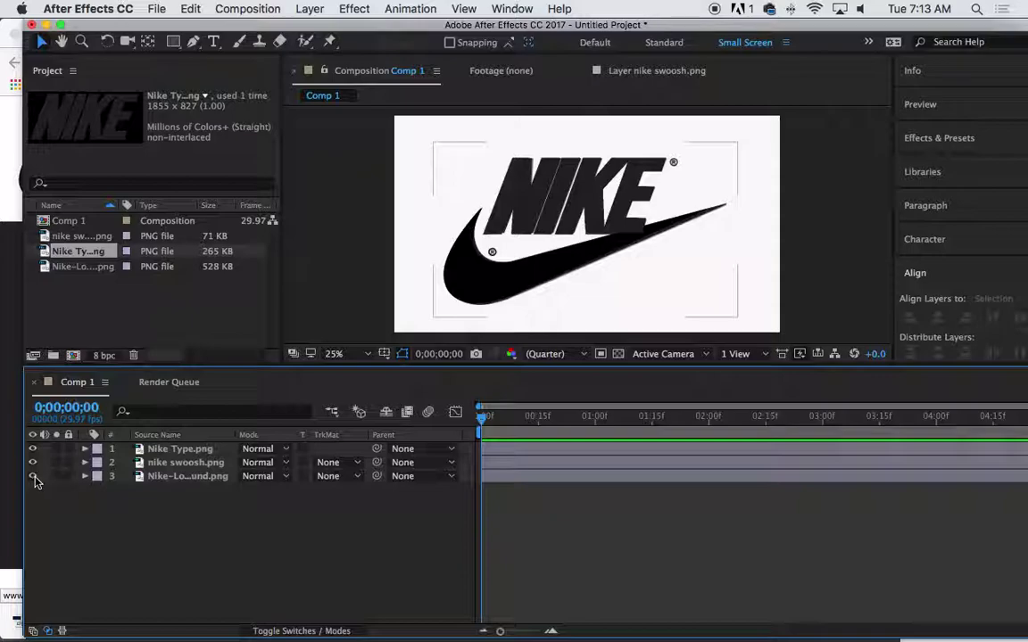
left_click(32, 476)
left_click(158, 482)
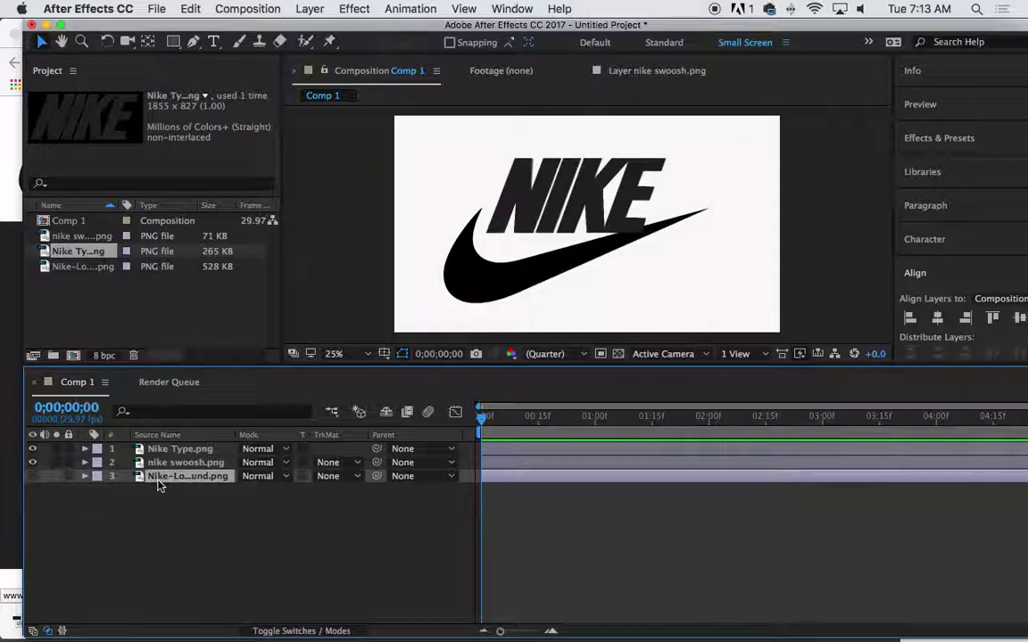
key("Delete")
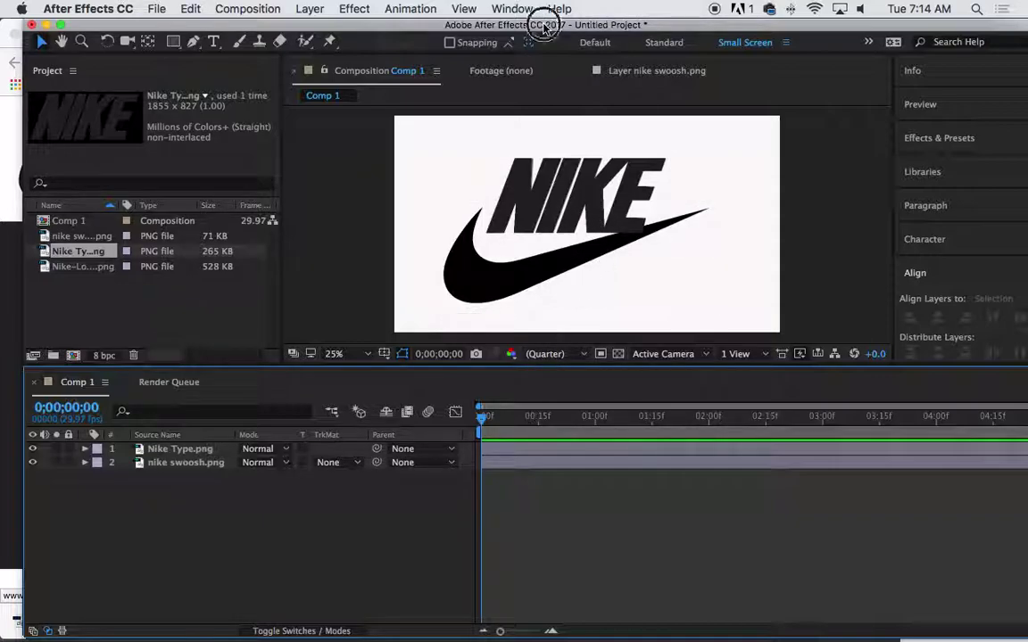
left_click_drag(541, 23, 520, 19)
Save the project as 'Logo Screencast' in the Scale Opacity Quiz folder
left_click(156, 9)
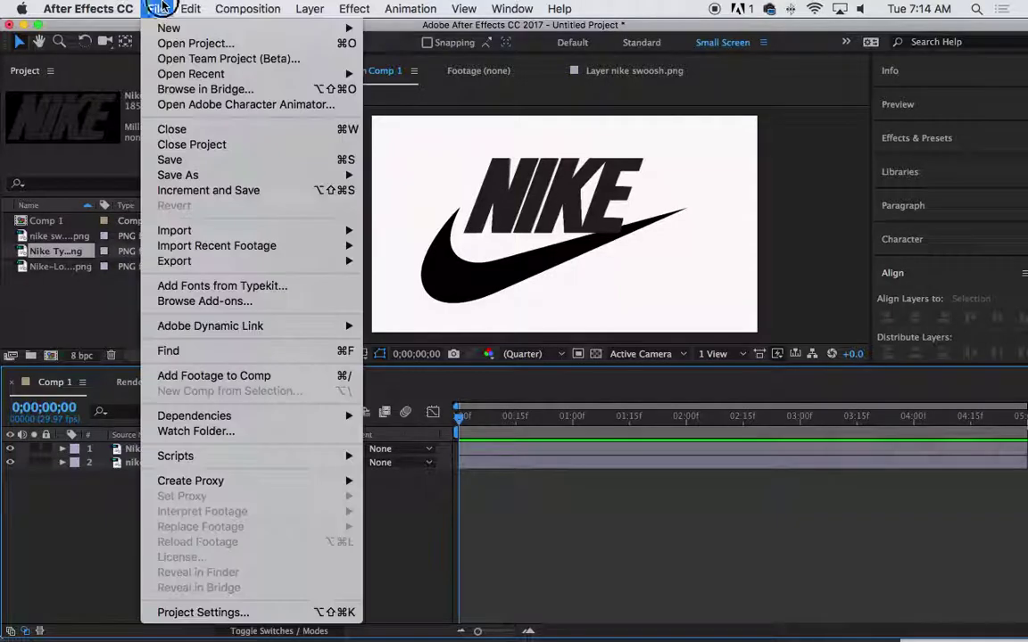
left_click(181, 162)
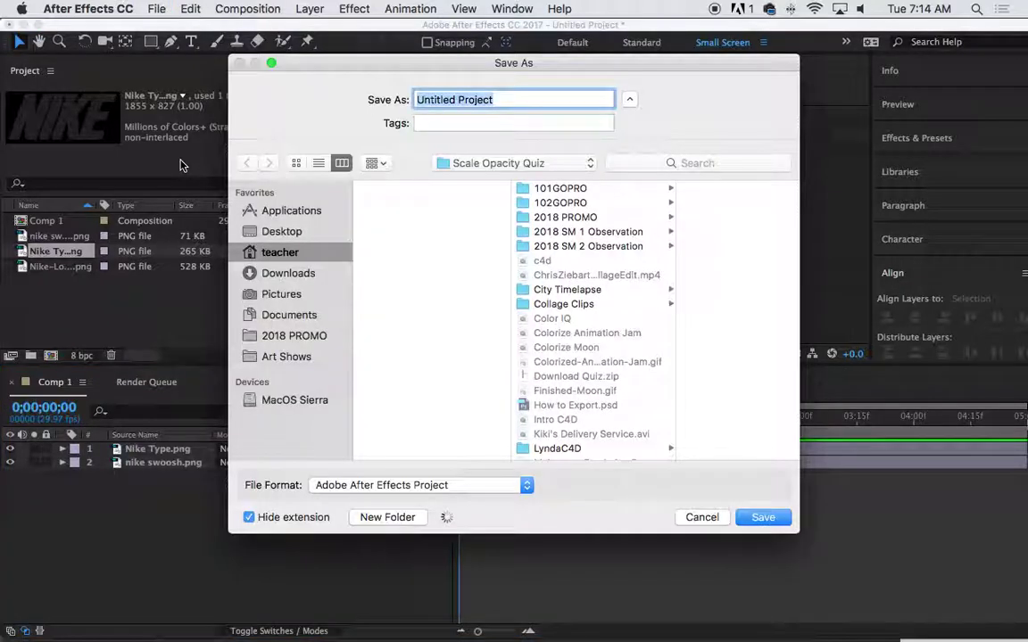
type("Logo Screencast")
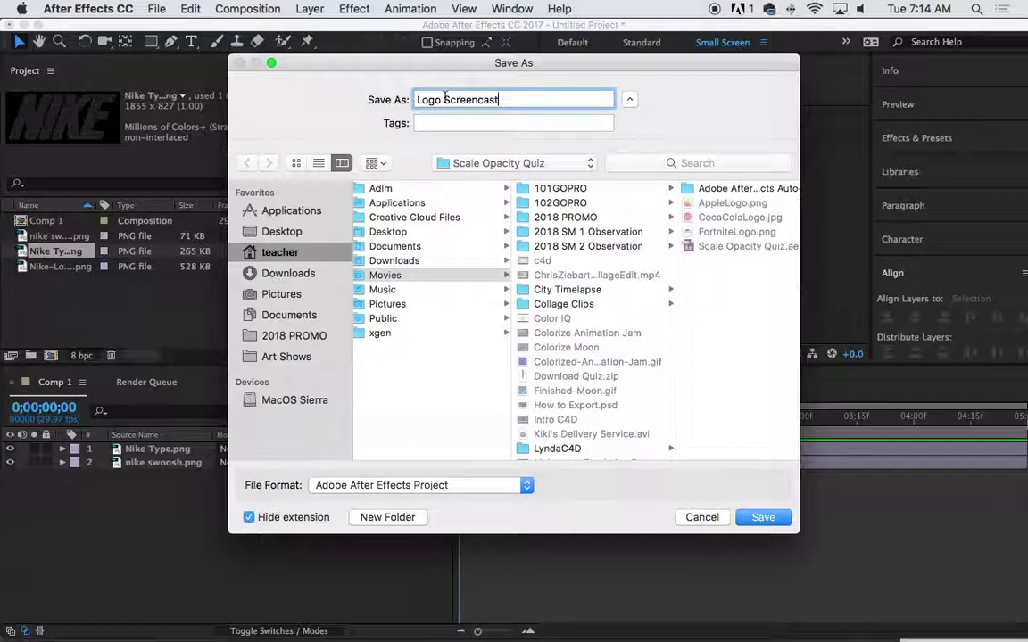
left_click(764, 518)
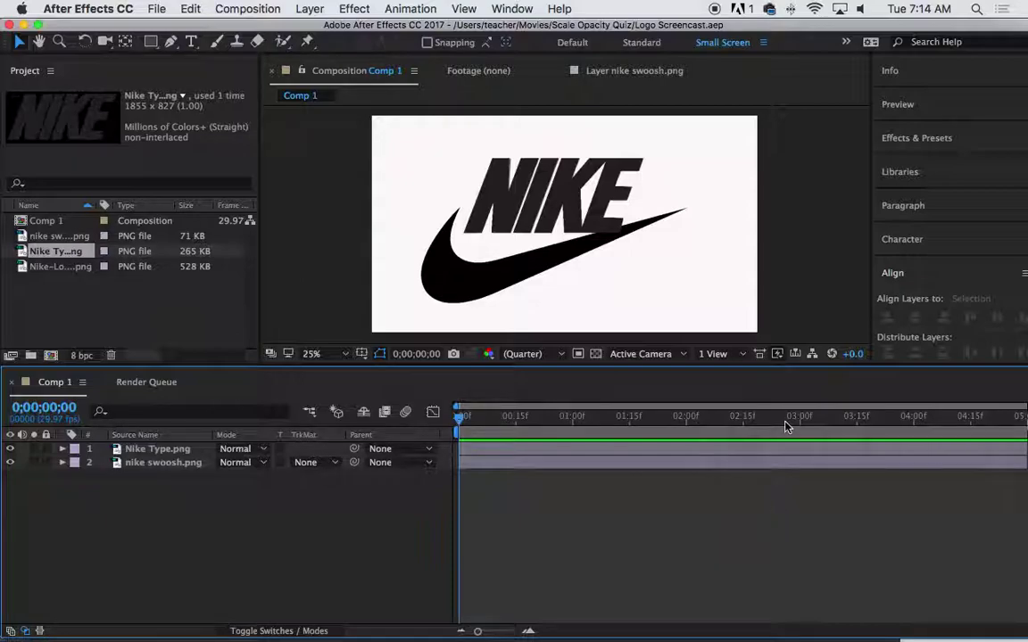
left_click(150, 450)
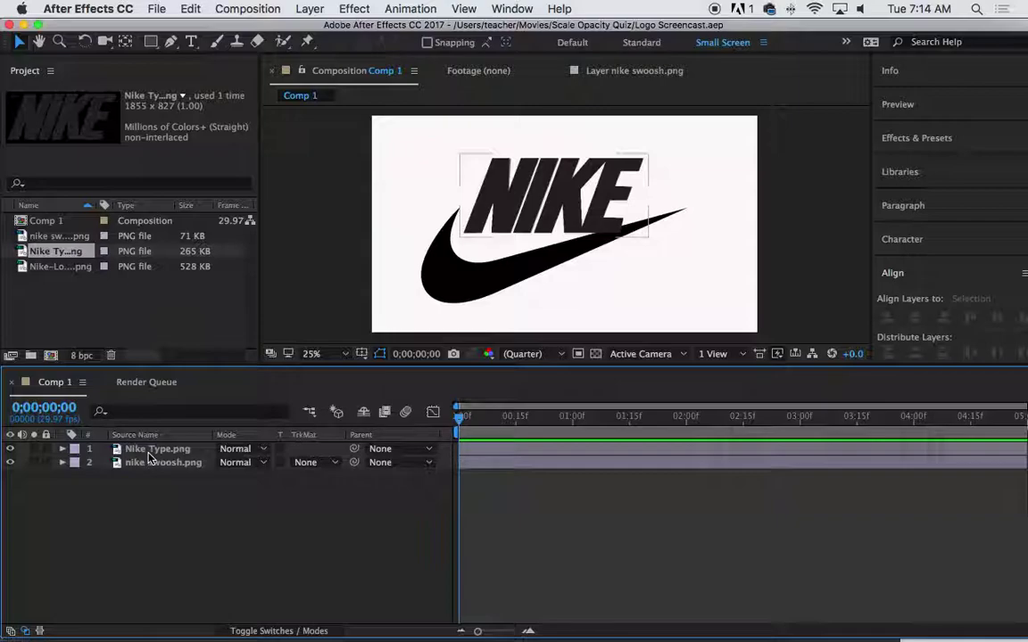